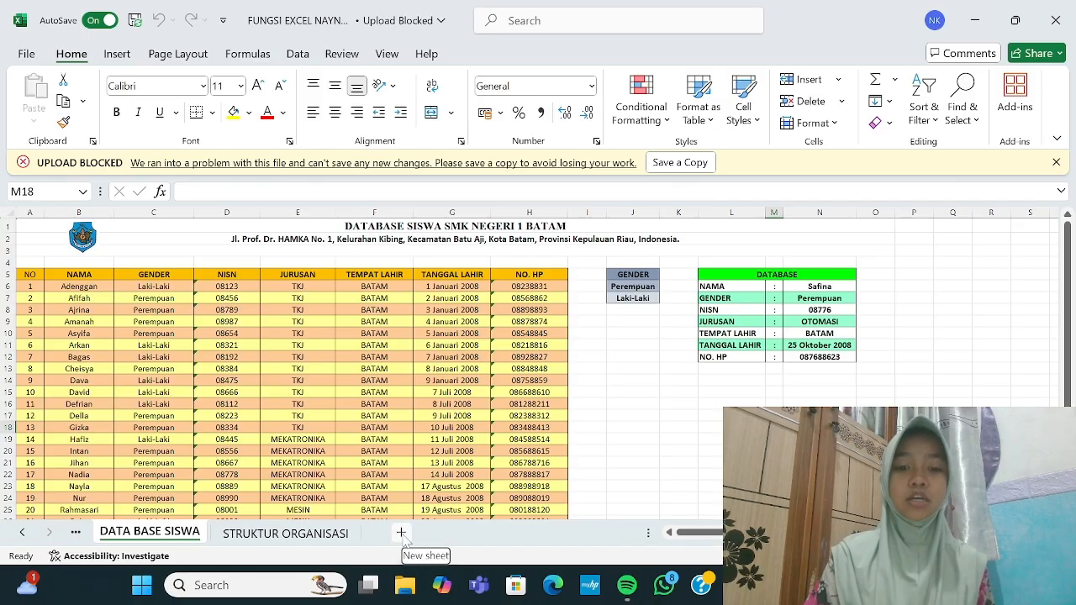
Step: Insert a new worksheet after DATA BASE SISWA and rename it AUTOLIST
left_click(401, 533)
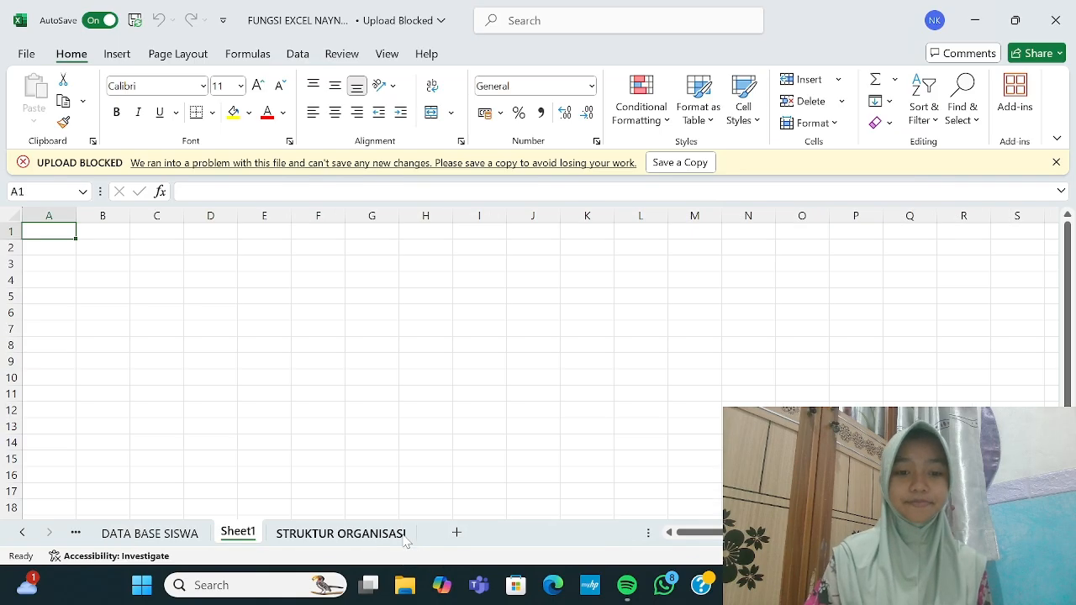
right_click(248, 534)
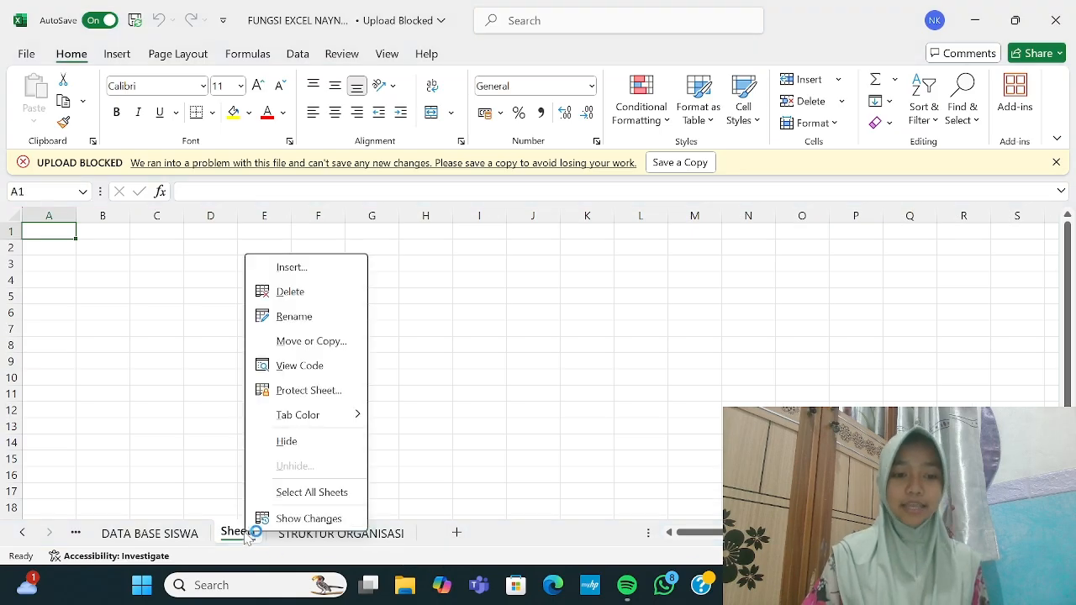
left_click(303, 316)
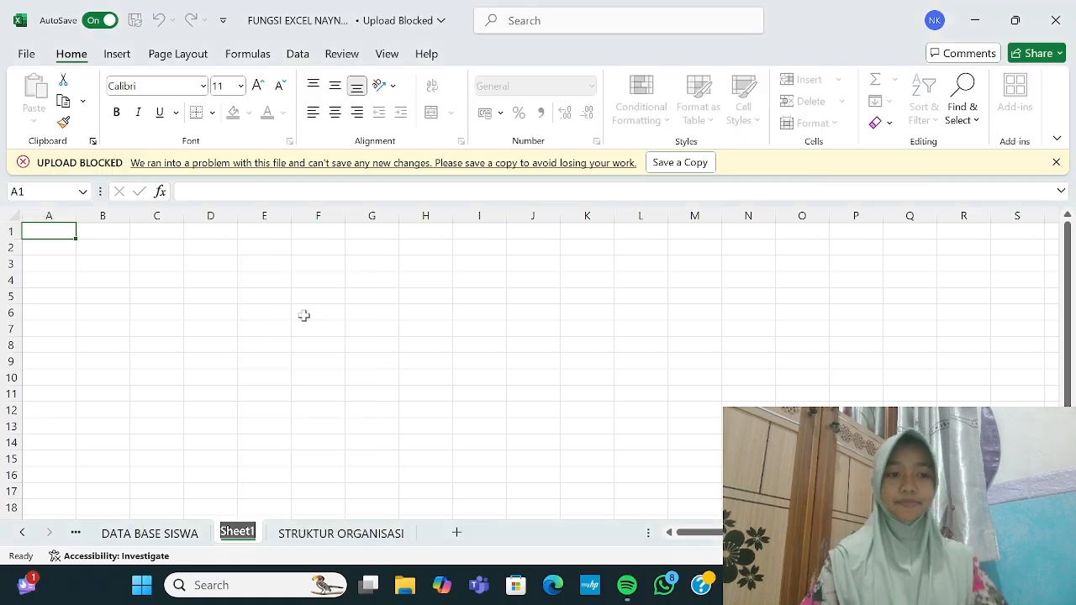
key("BackSpace")
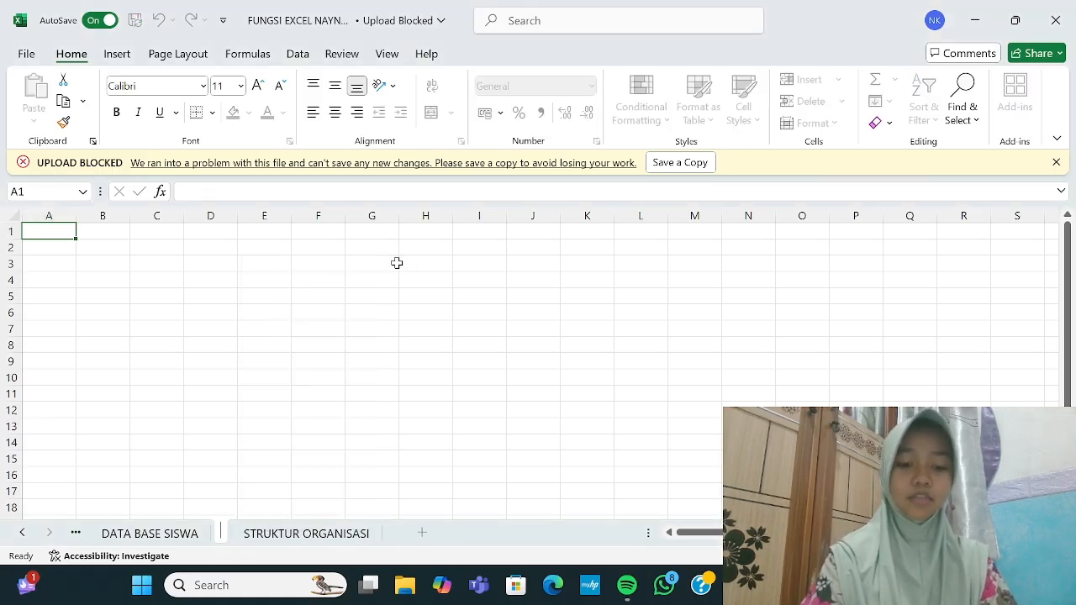
type("AUTOLIST")
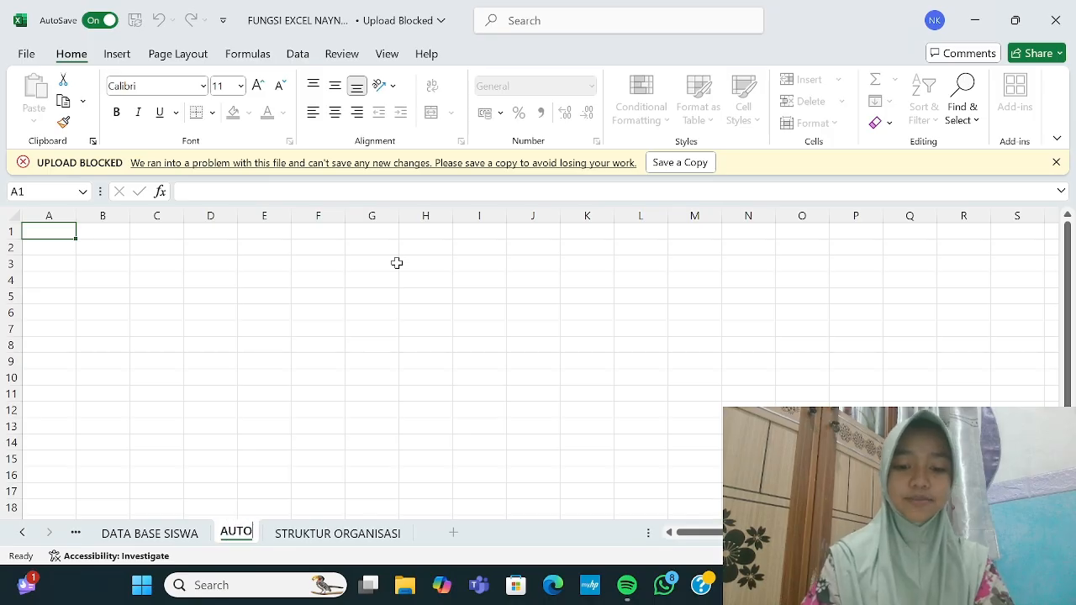
key("Return")
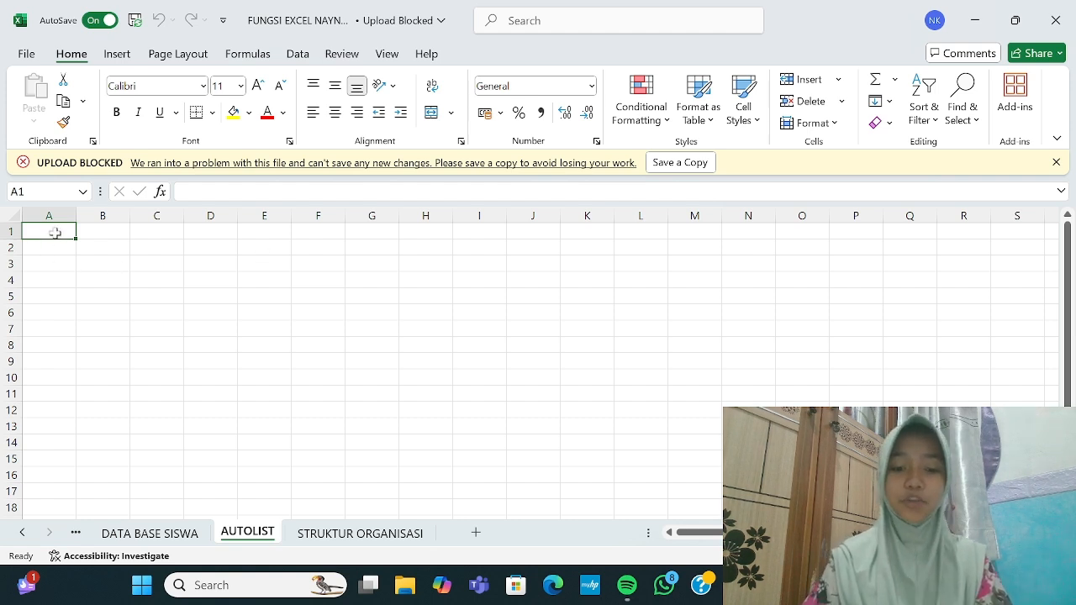
Step: Enter the title AUTOLIST in A1 and merge and centre it across A1:Q1
type("AUTOLIST")
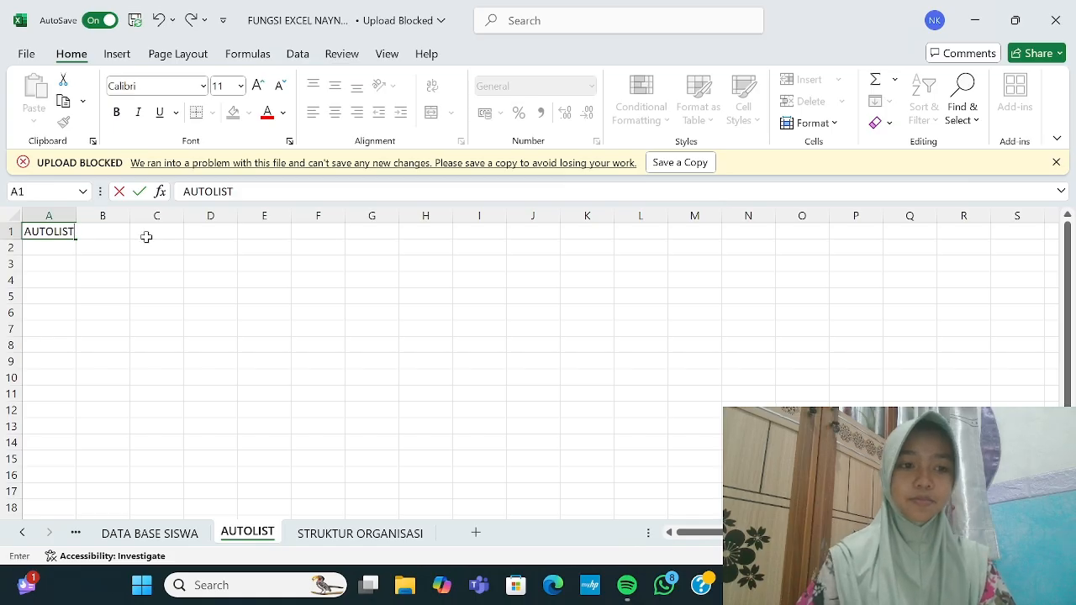
left_click(146, 237)
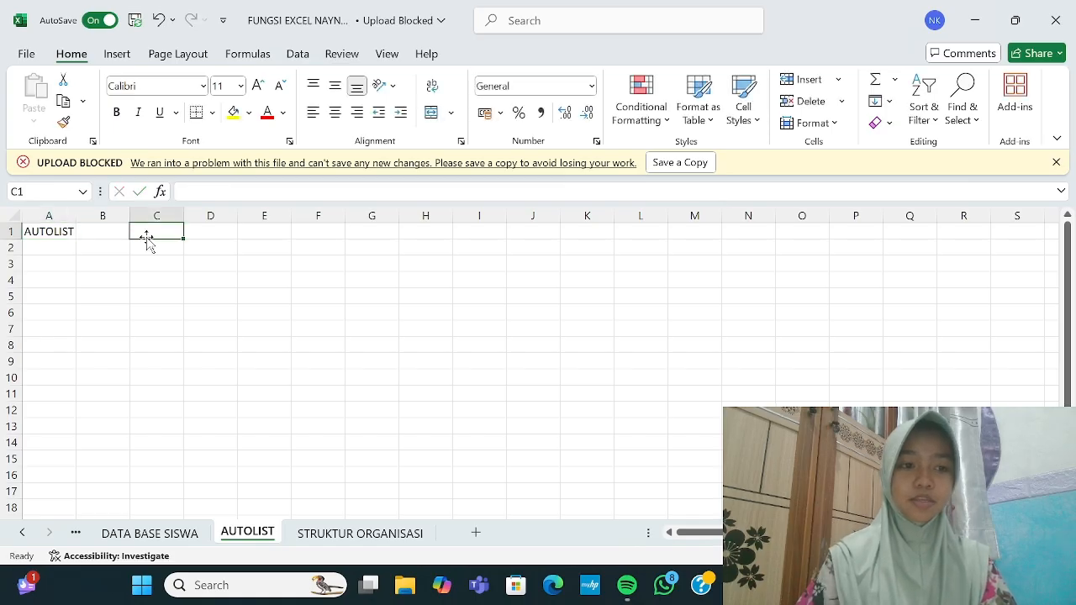
left_click_drag(67, 231, 896, 230)
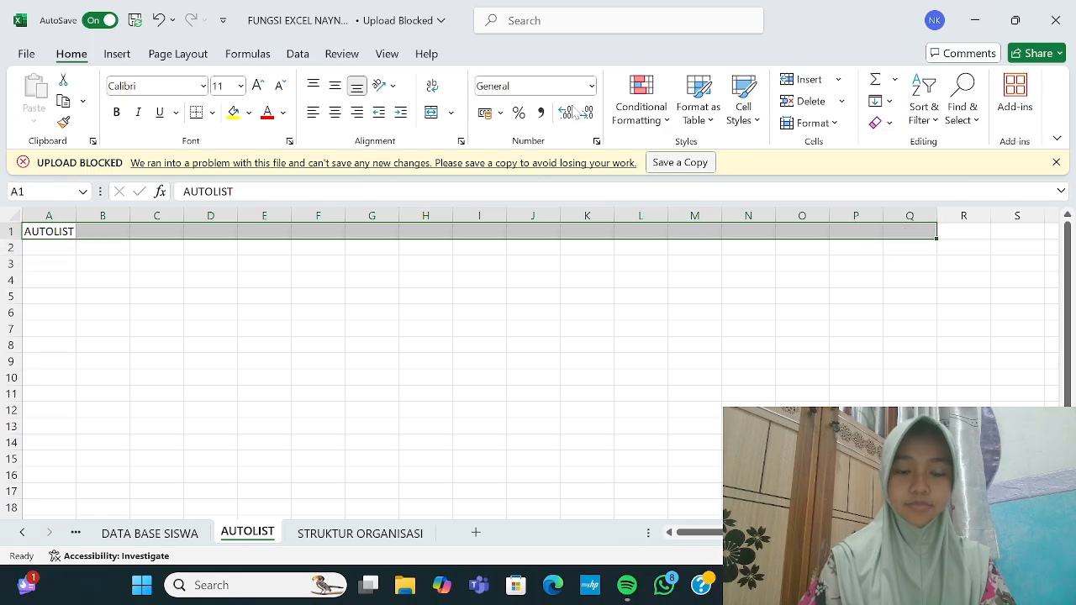
left_click(432, 112)
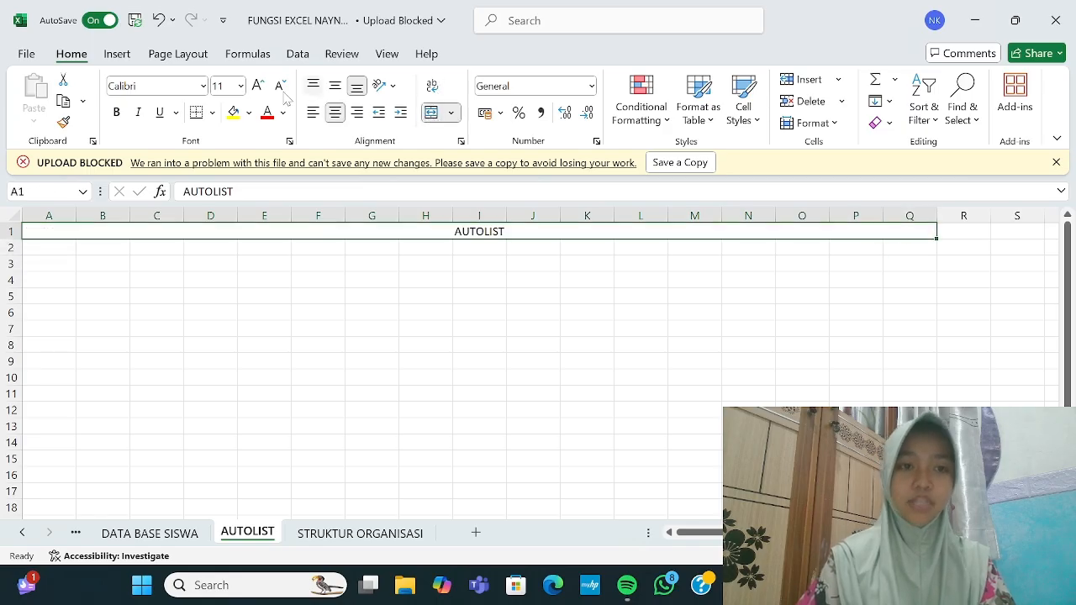
Step: Set the title font to Times New Roman, size 14
left_click(203, 86)
type("Times New Roman")
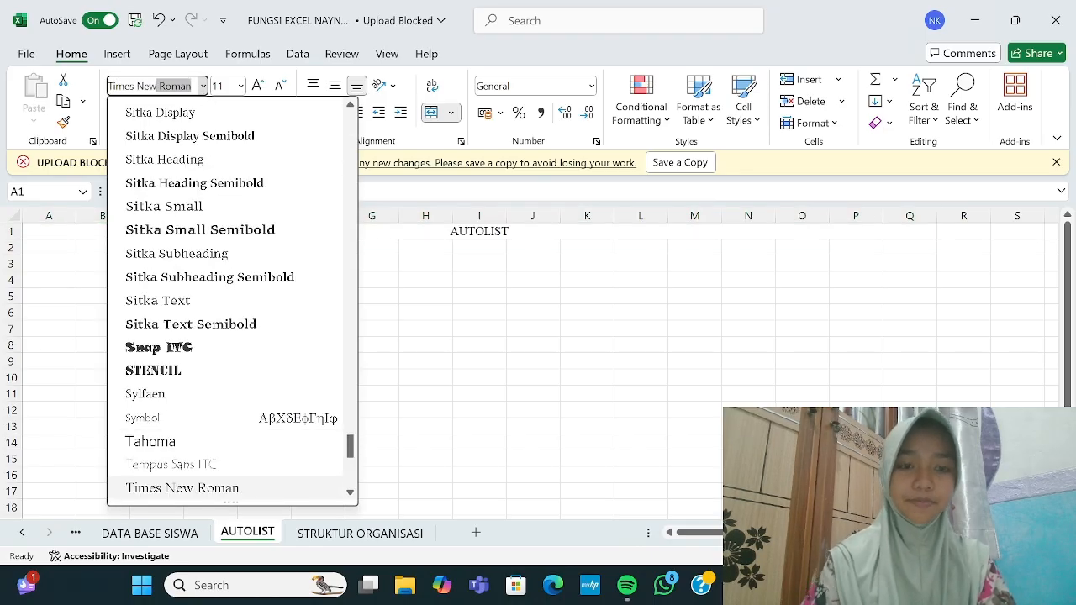
key("Return")
left_click(240, 86)
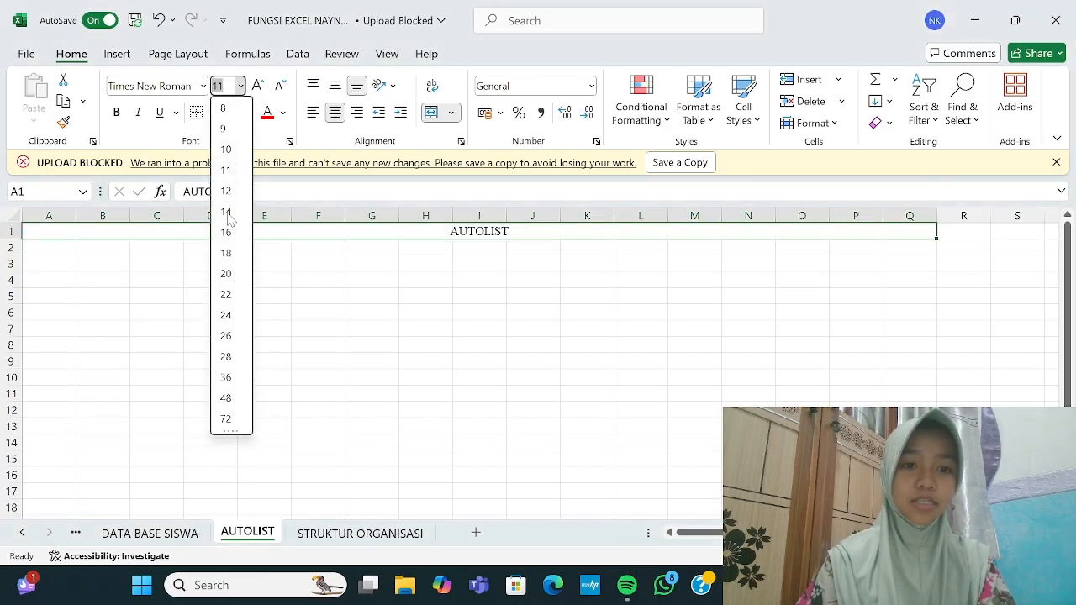
left_click(226, 212)
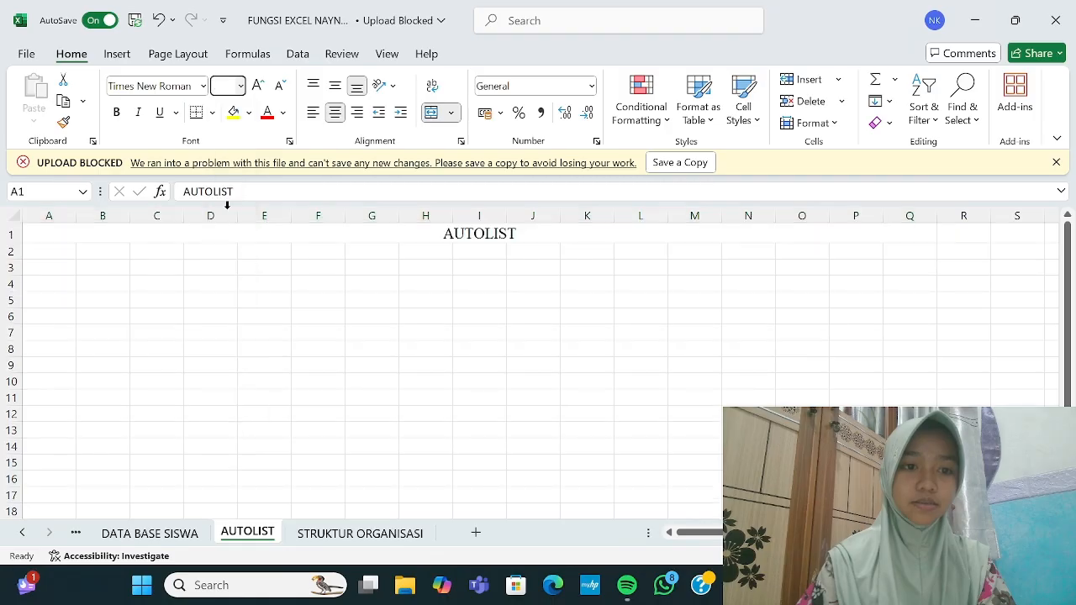
Step: Give the title row a light blue custom fill and make it bold
left_click(249, 114)
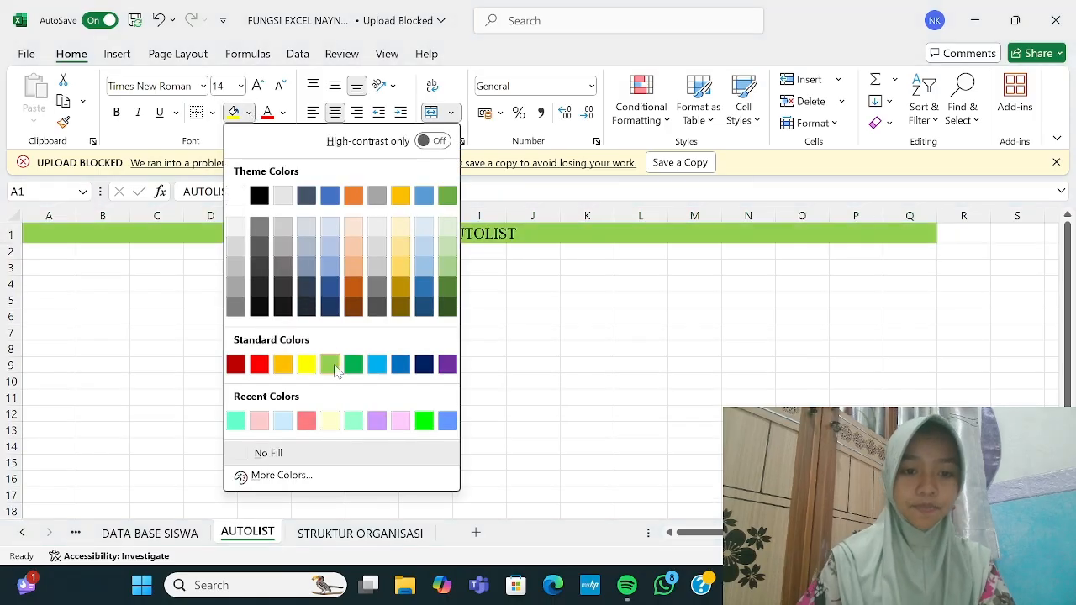
left_click(300, 475)
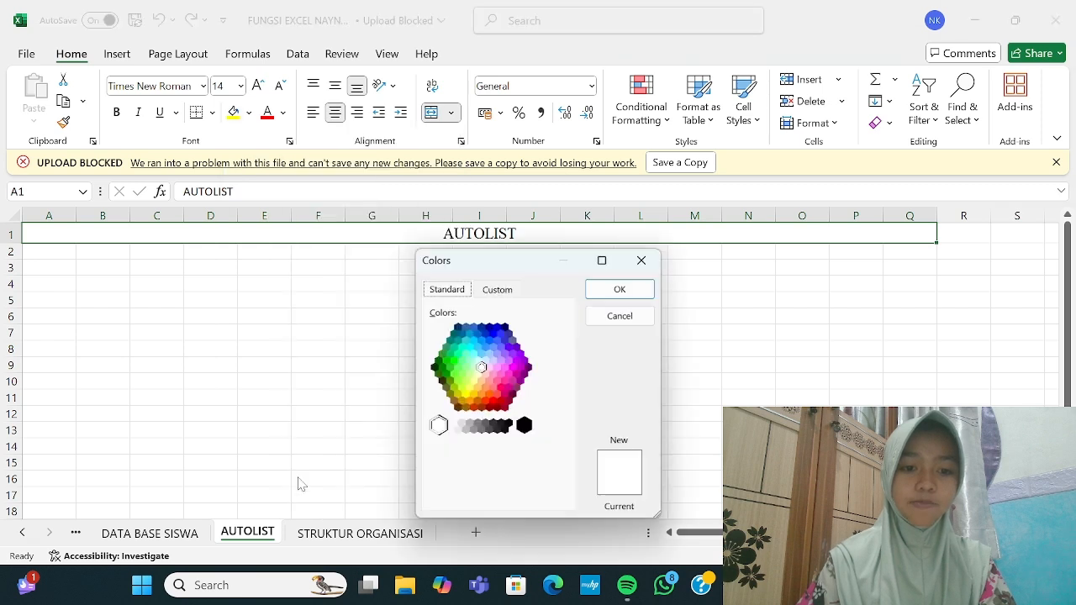
left_click(489, 354)
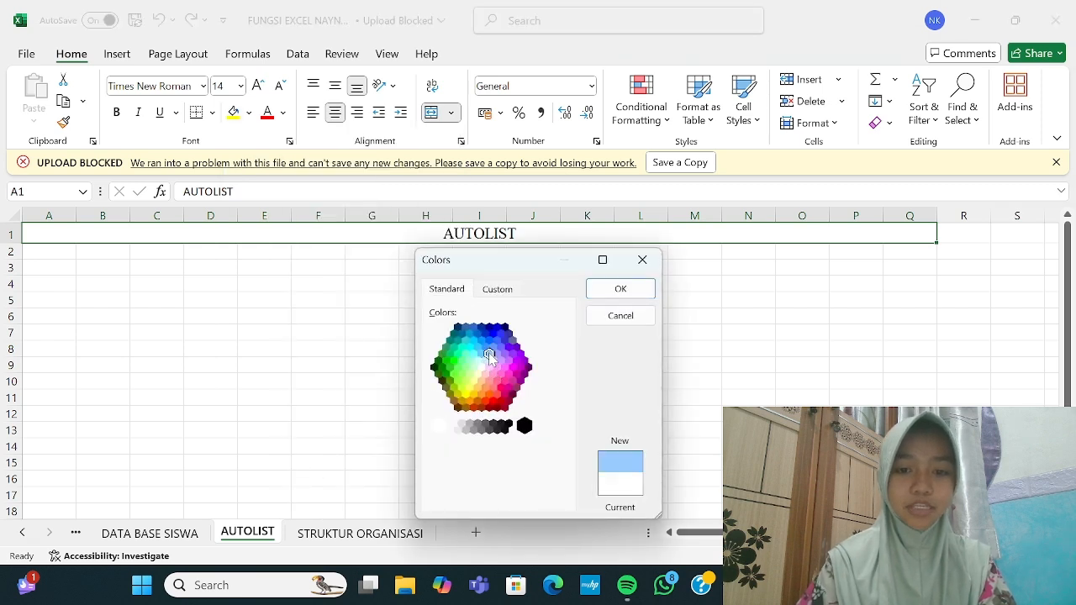
left_click(622, 288)
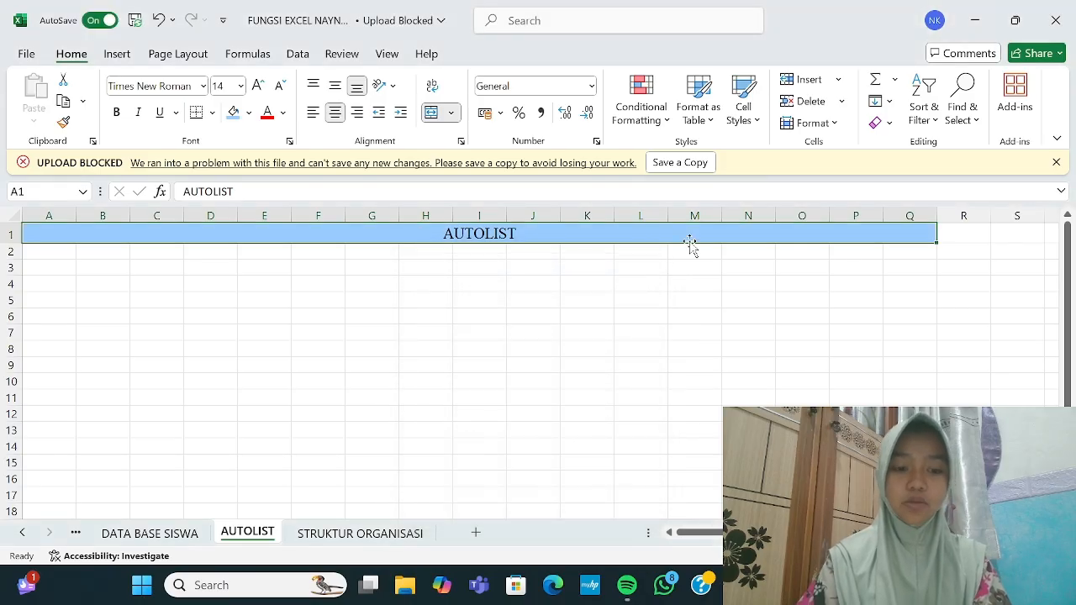
key("ctrl+b")
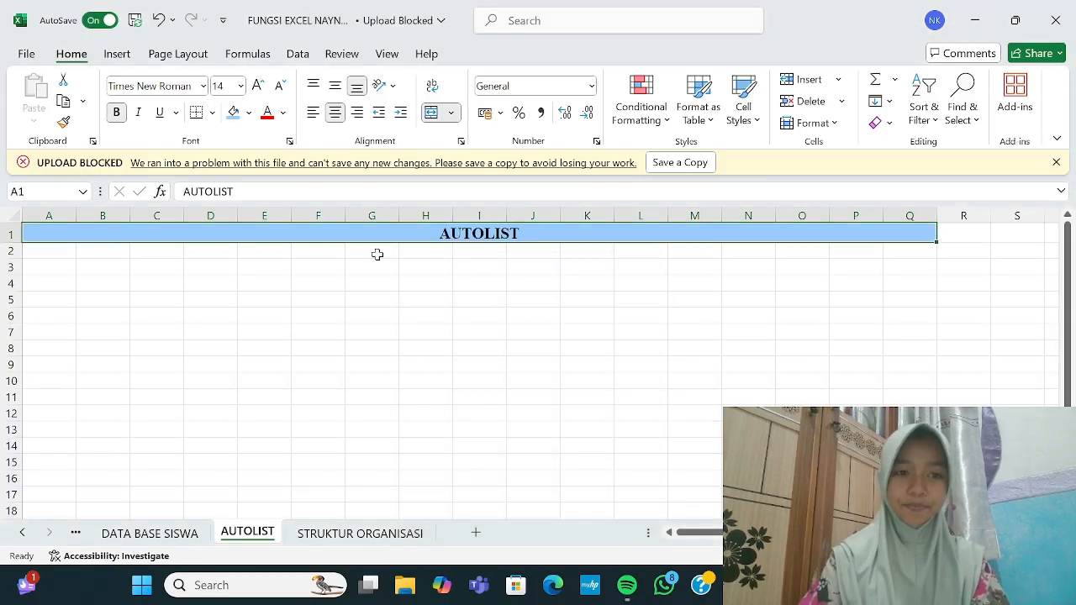
left_click(377, 254)
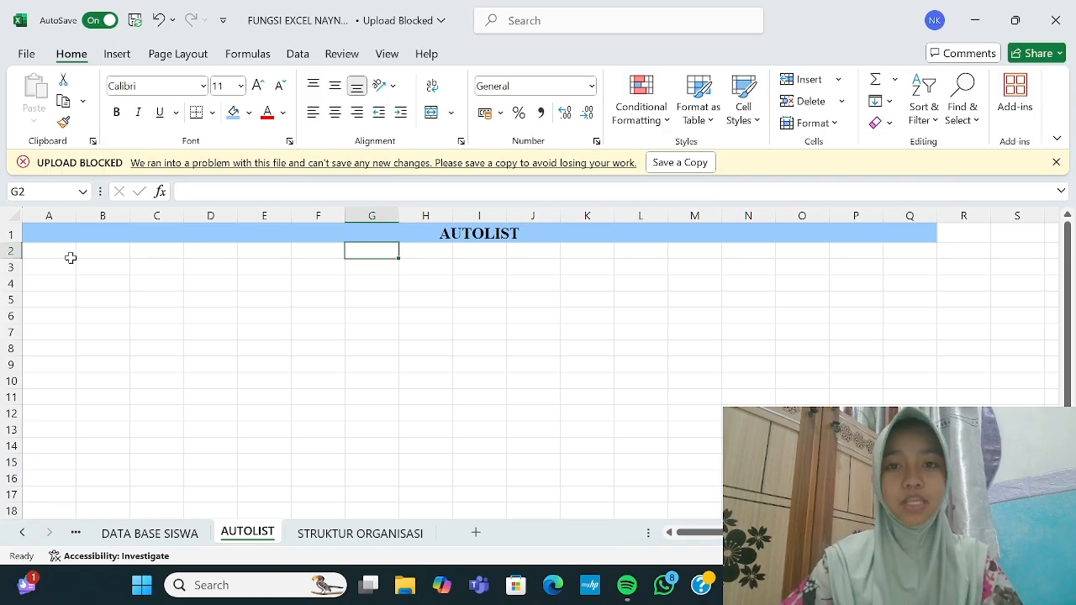
Step: Enter 'PELANGGARAN TATA TERTIB SISWA X TKJ INDUSTRI 2' in A2 and select A2:Q2
left_click(37, 248)
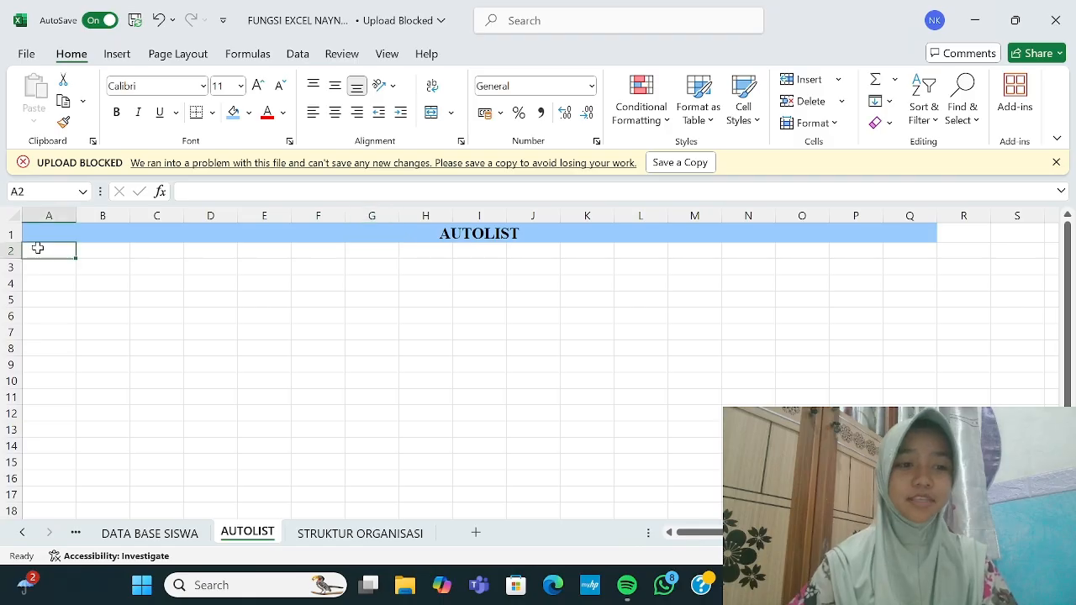
type("P")
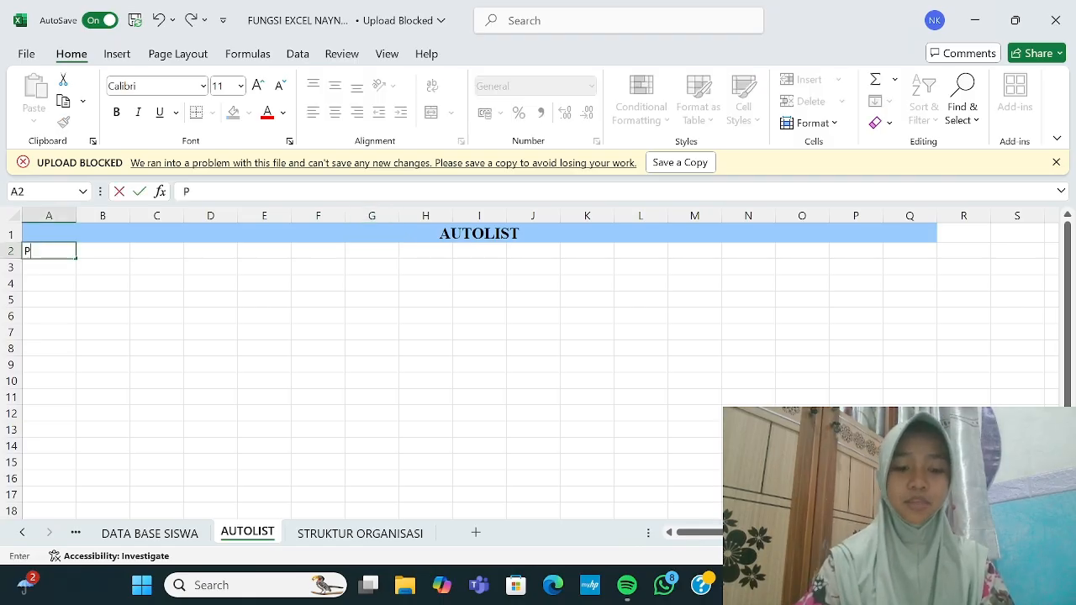
type("ELANGGARAN")
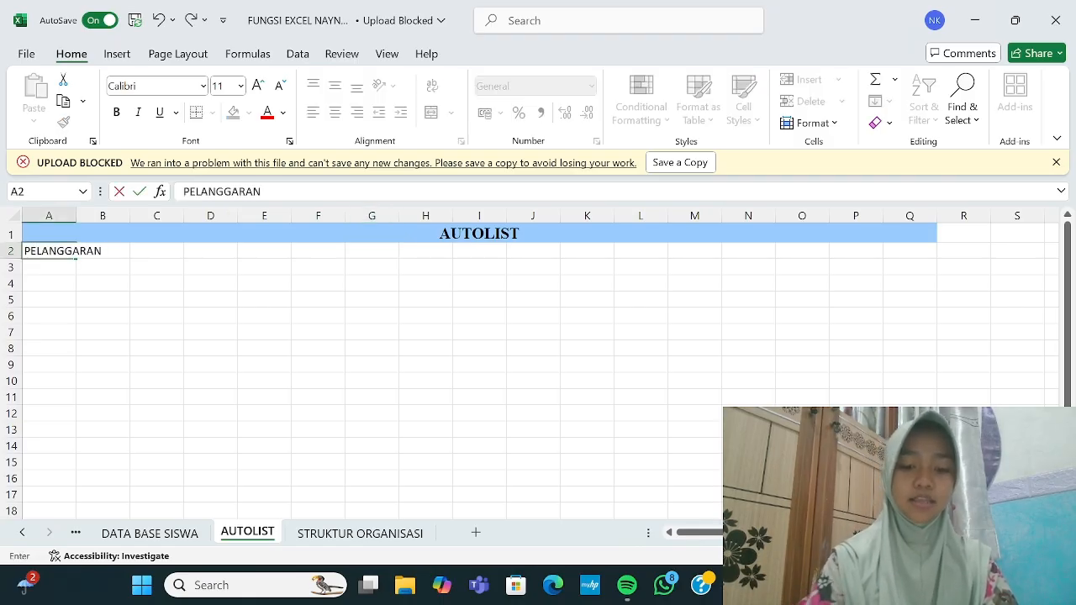
type(" TATA TERTIB")
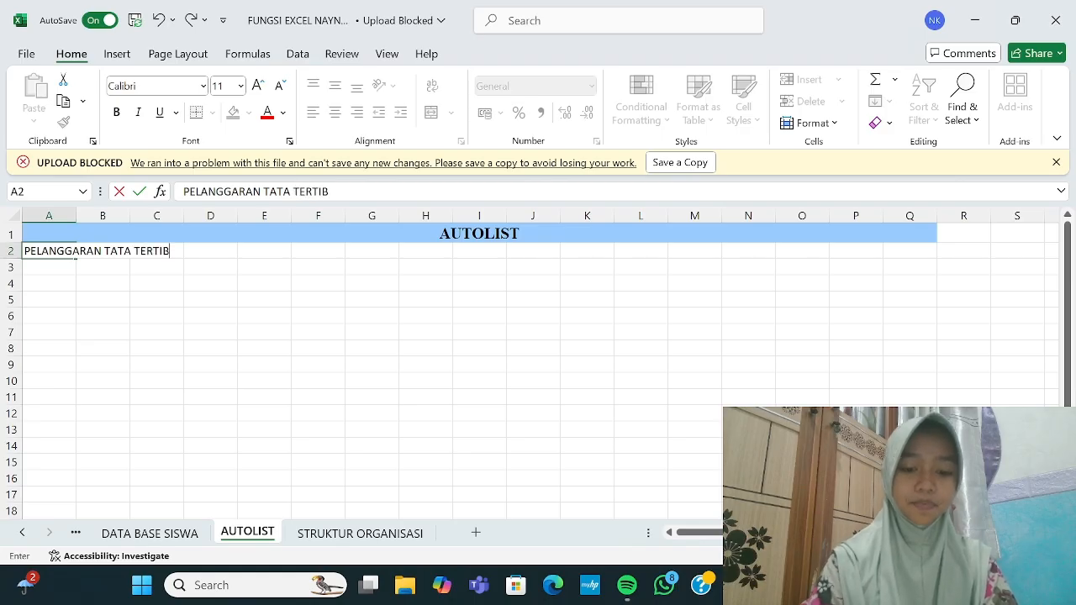
type(" SISWA")
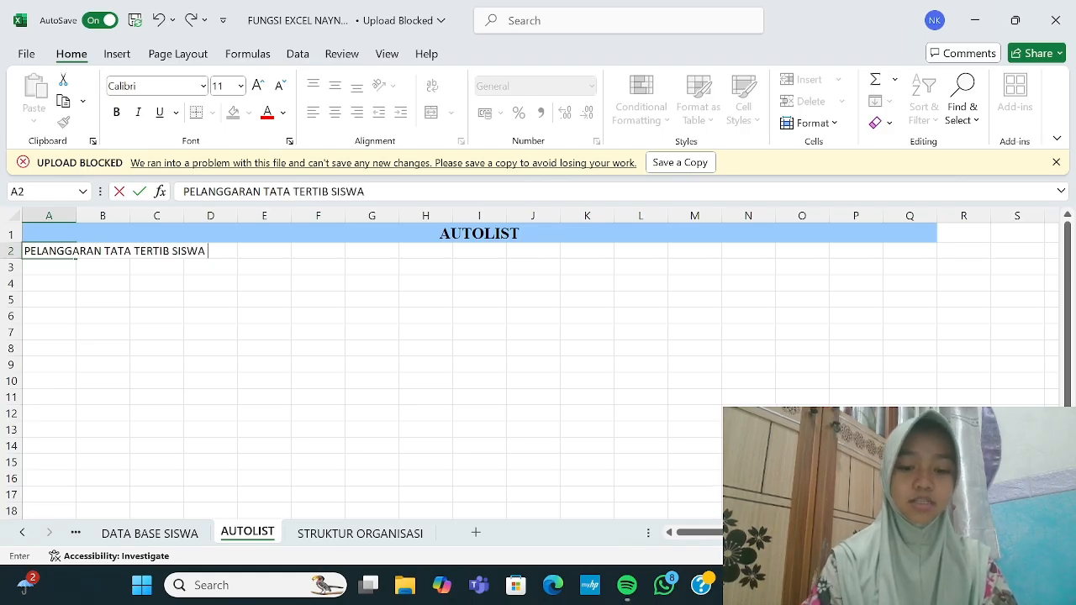
type(" X TKJ INDUSTR")
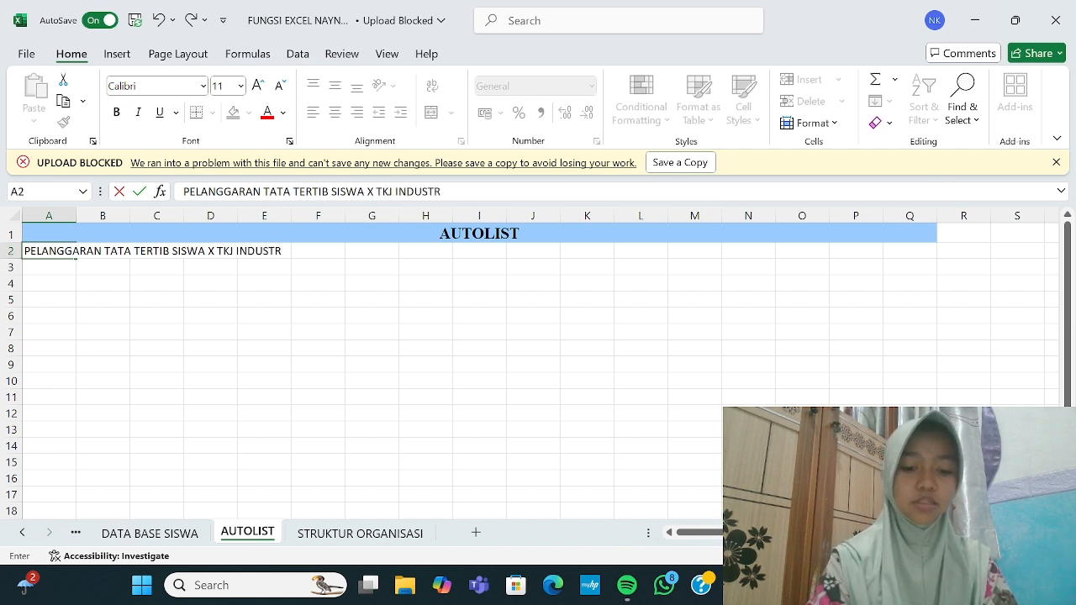
type("I 2")
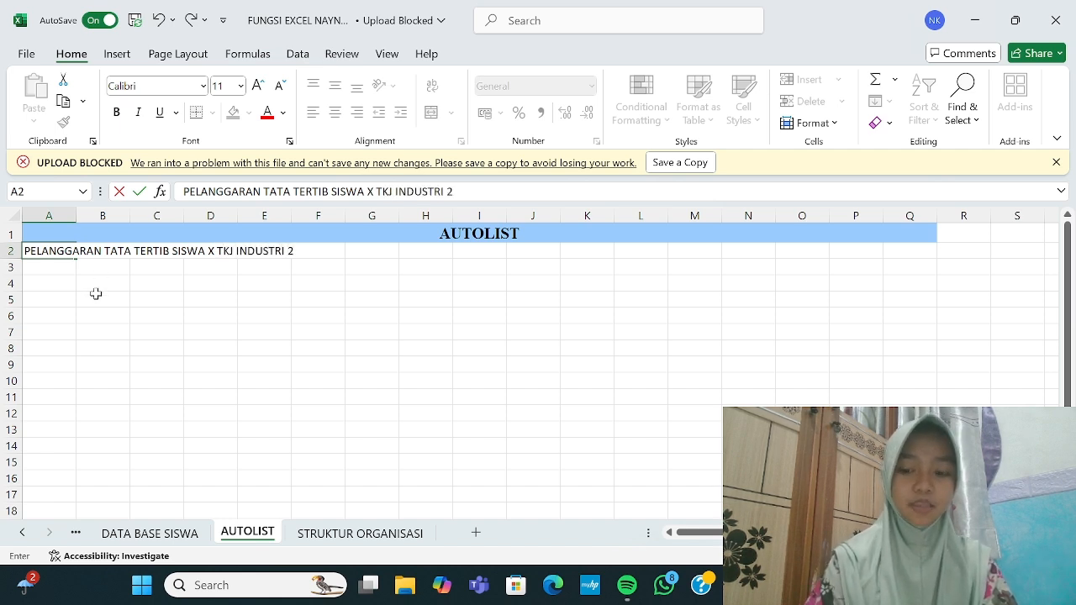
key("Return")
left_click_drag(42, 250, 883, 252)
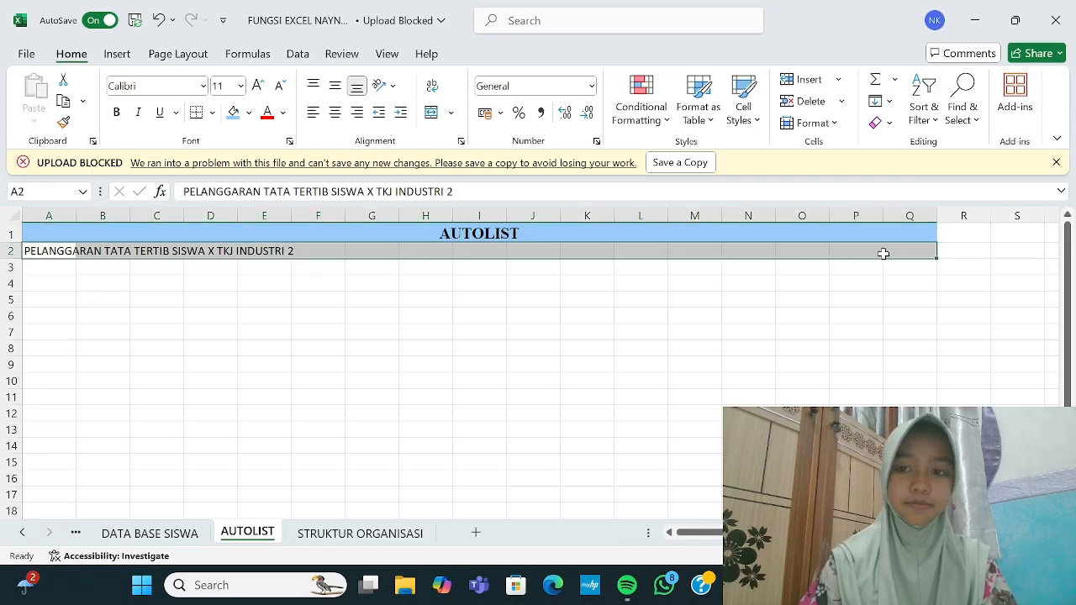
Step: Merge and centre the subtitle across A2:Q2 and set it to Calibri 12
left_click(248, 113)
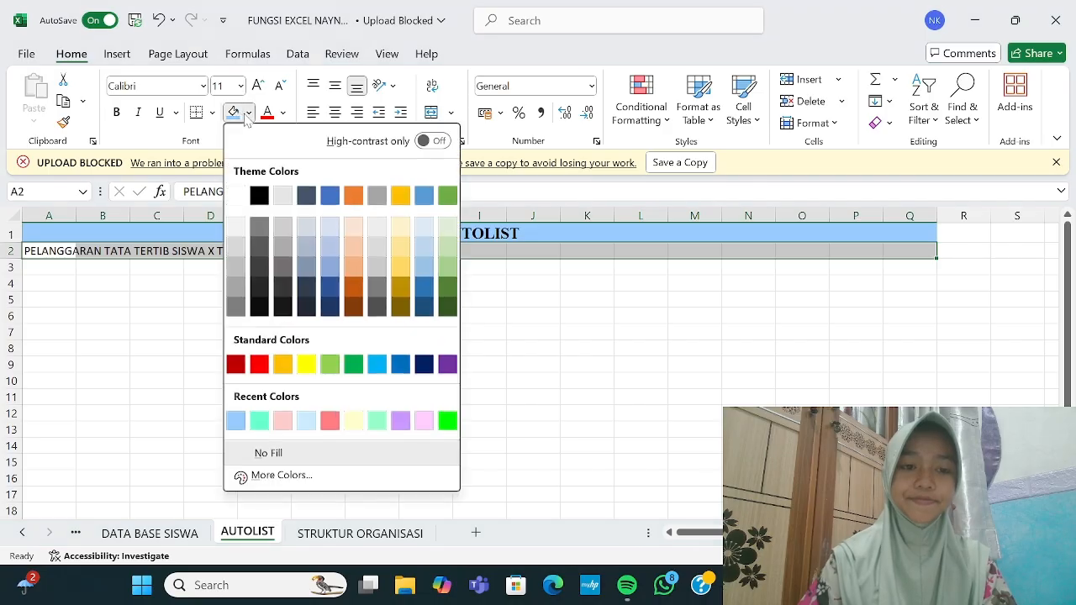
left_click(433, 117)
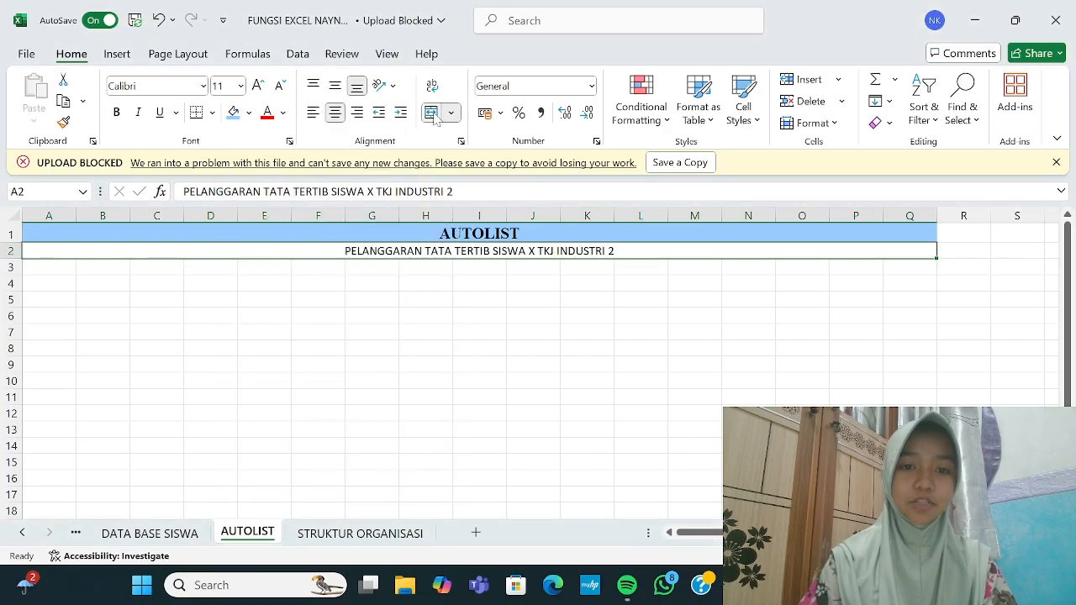
left_click(202, 87)
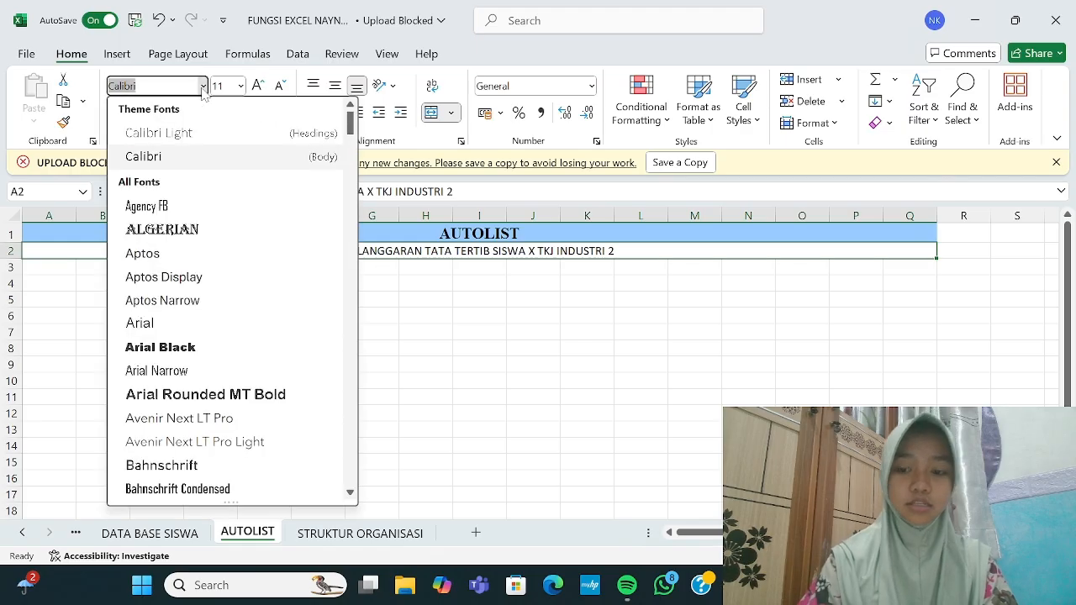
key("BackSpace")
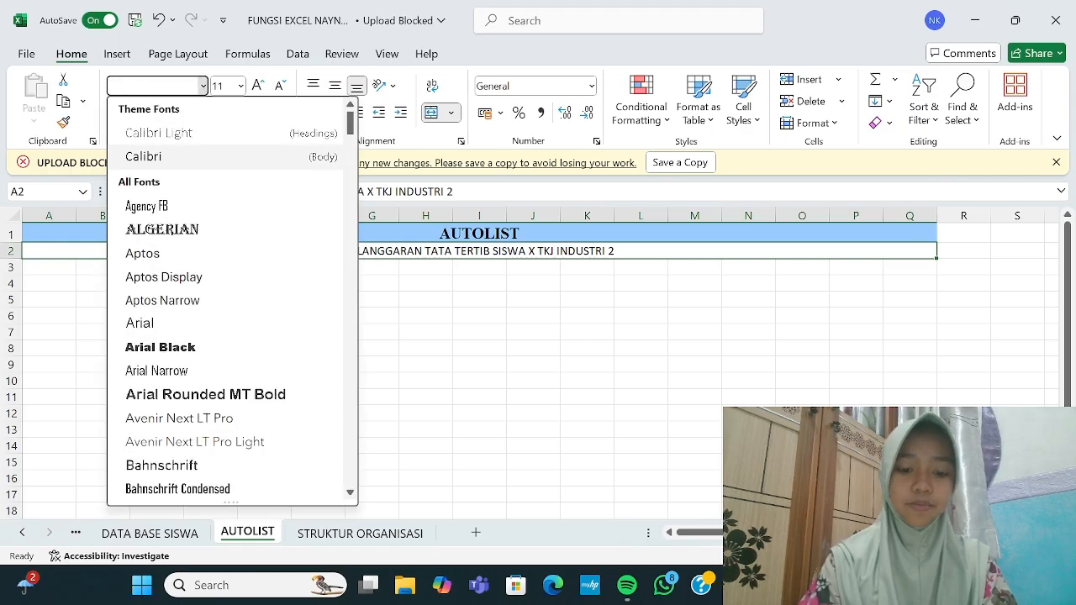
type("Times")
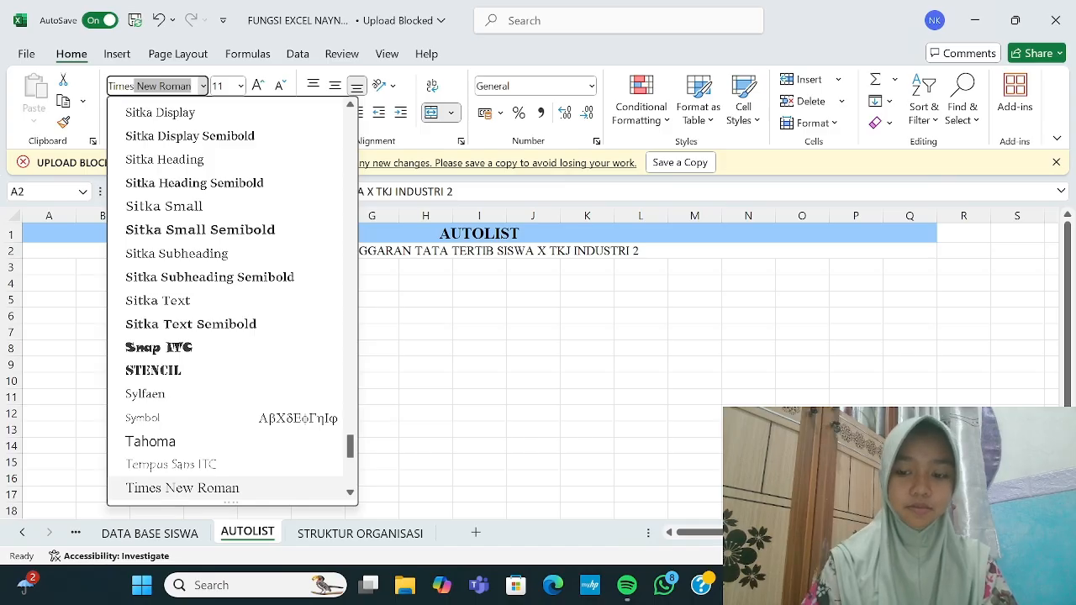
key("BackSpace")
key("BackSpace")
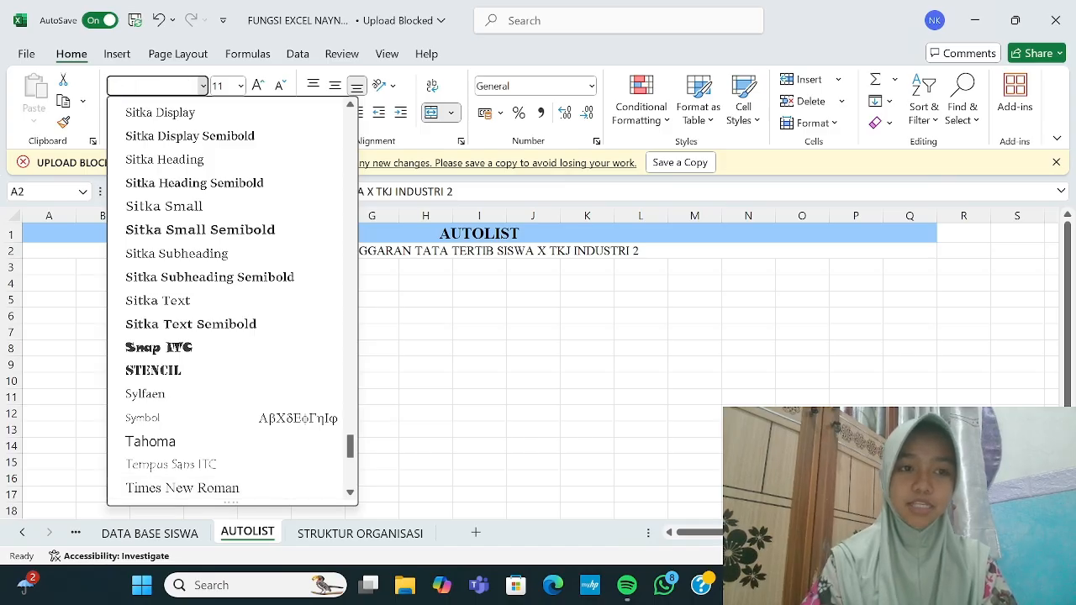
type("CSLI")
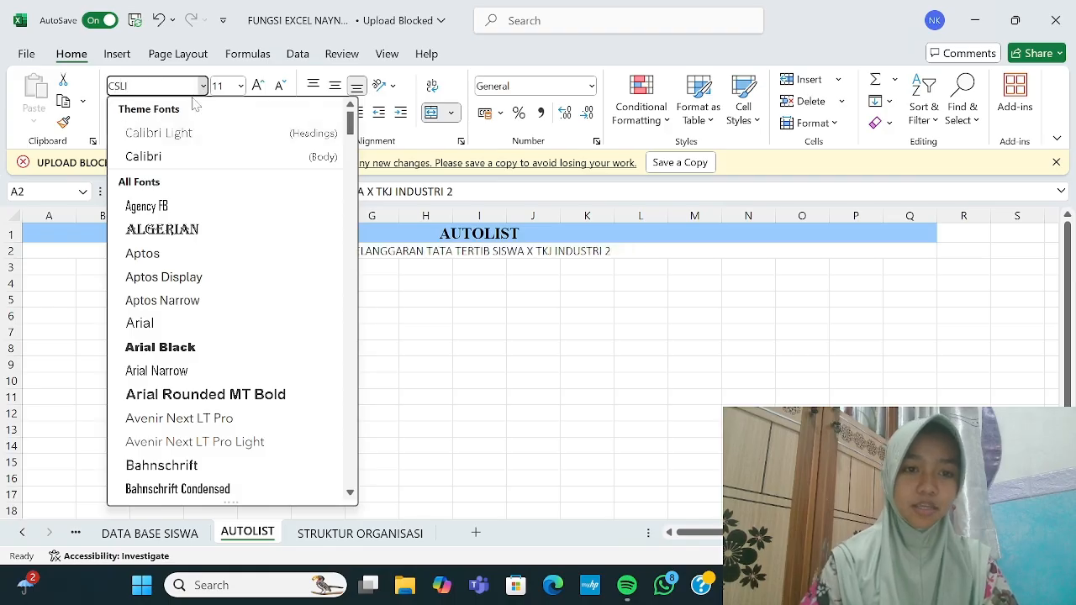
key("Return")
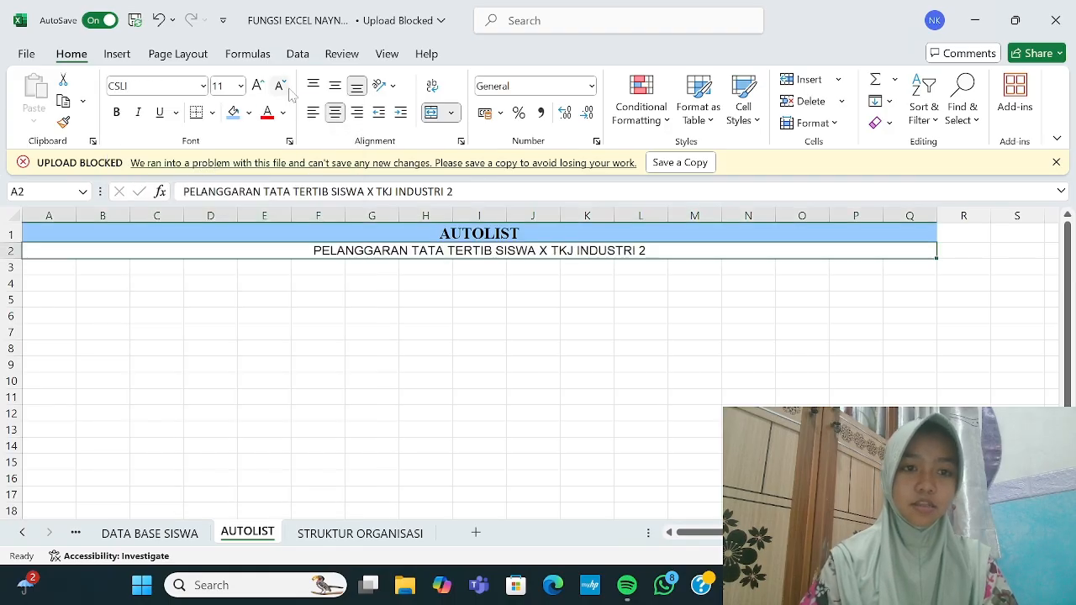
left_click(203, 86)
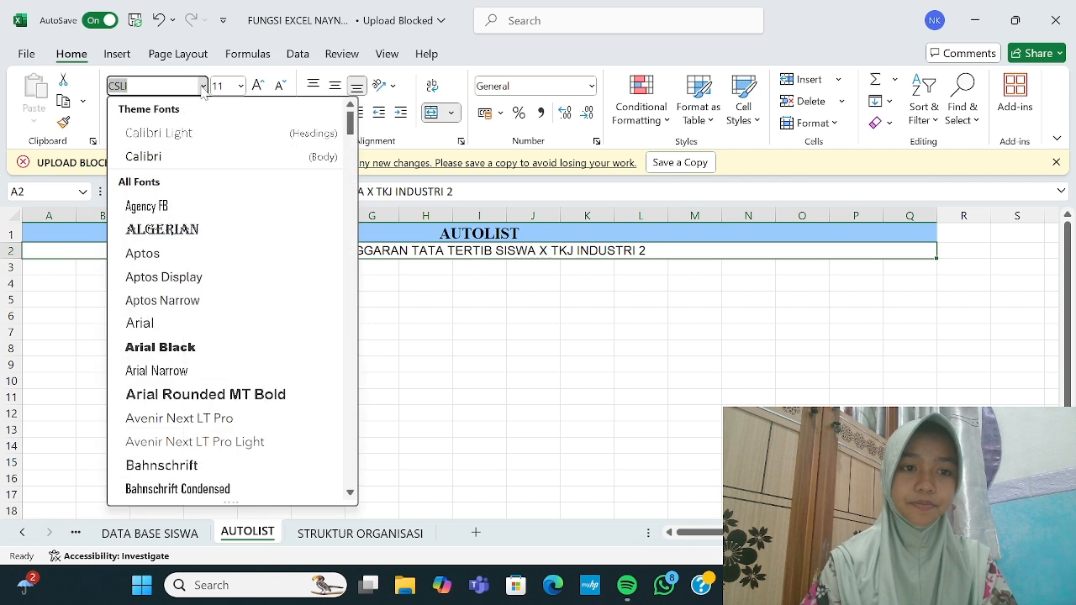
left_click(165, 155)
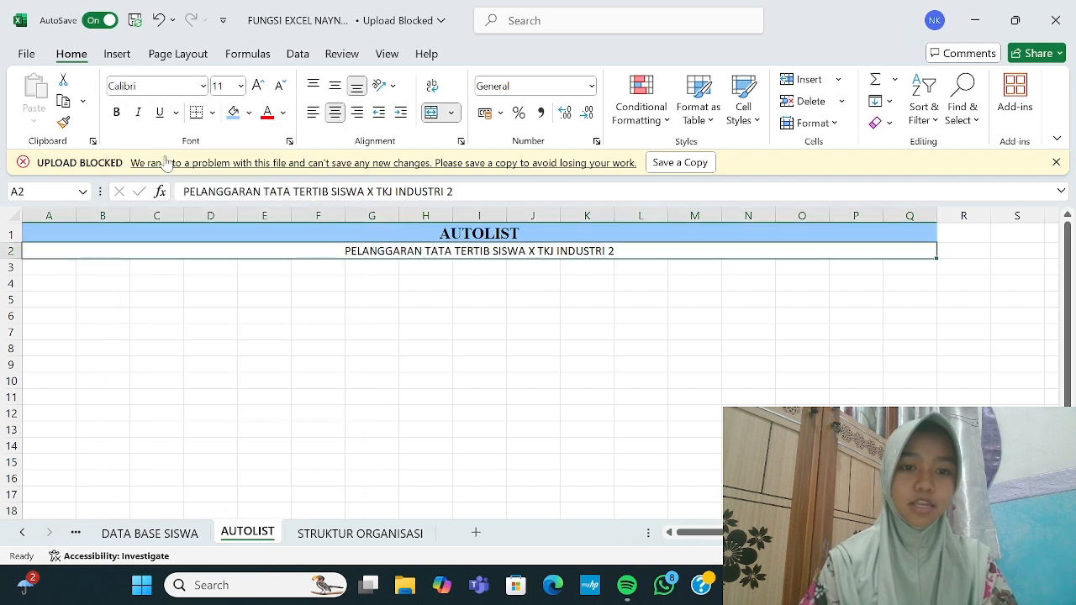
left_click(240, 86)
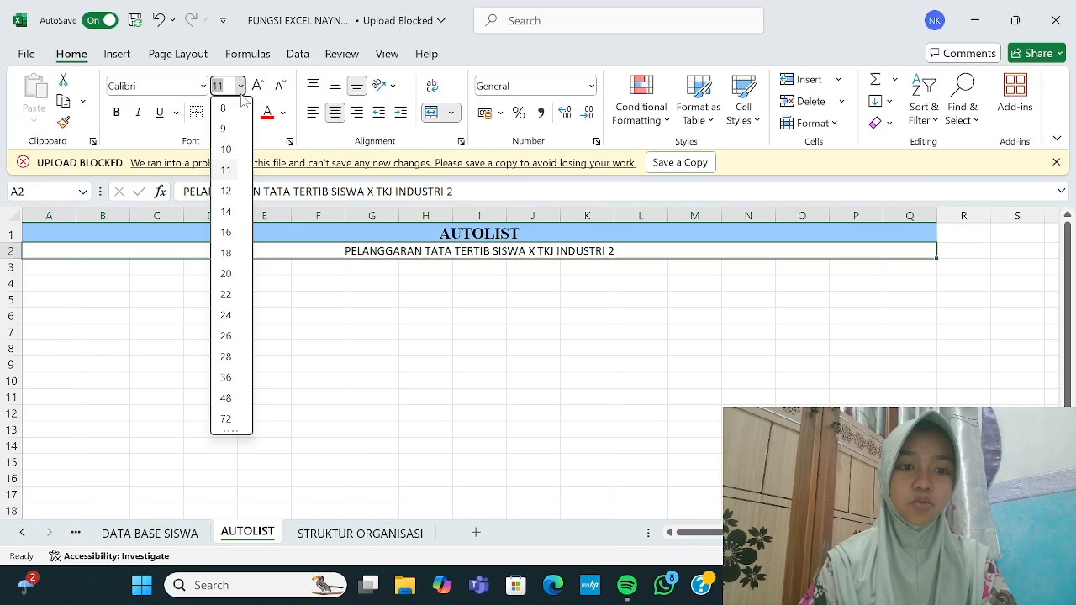
left_click(226, 192)
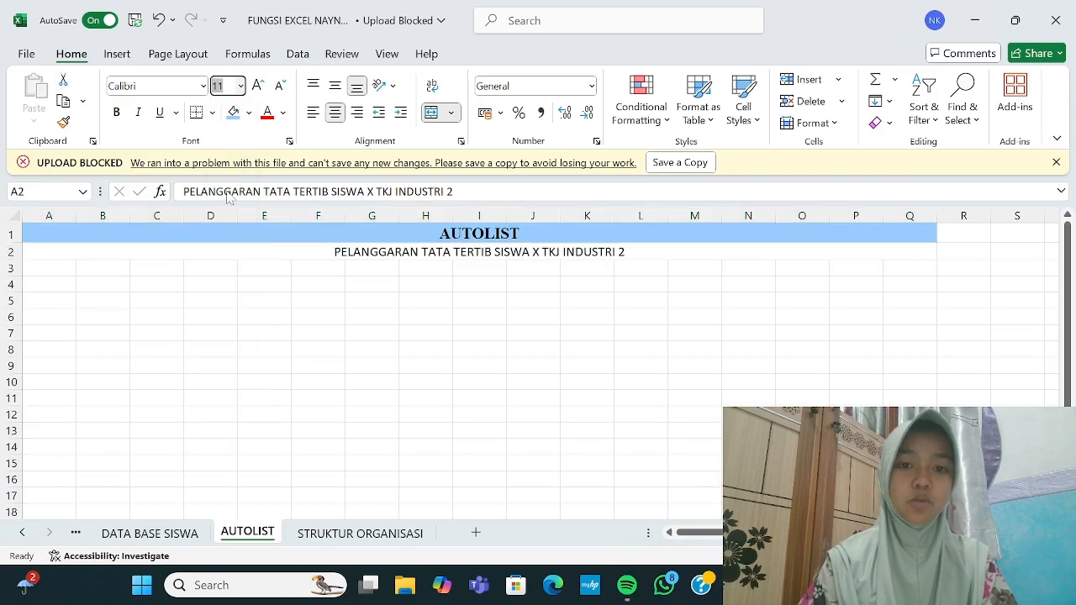
Step: Fill the subtitle row with a light green custom colour
left_click(249, 113)
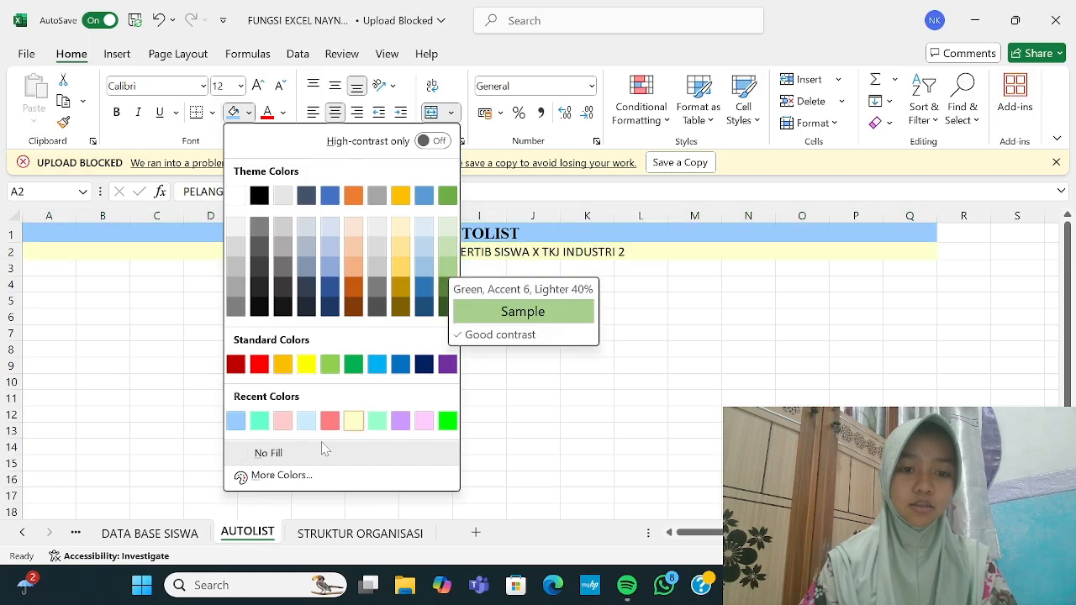
left_click(272, 481)
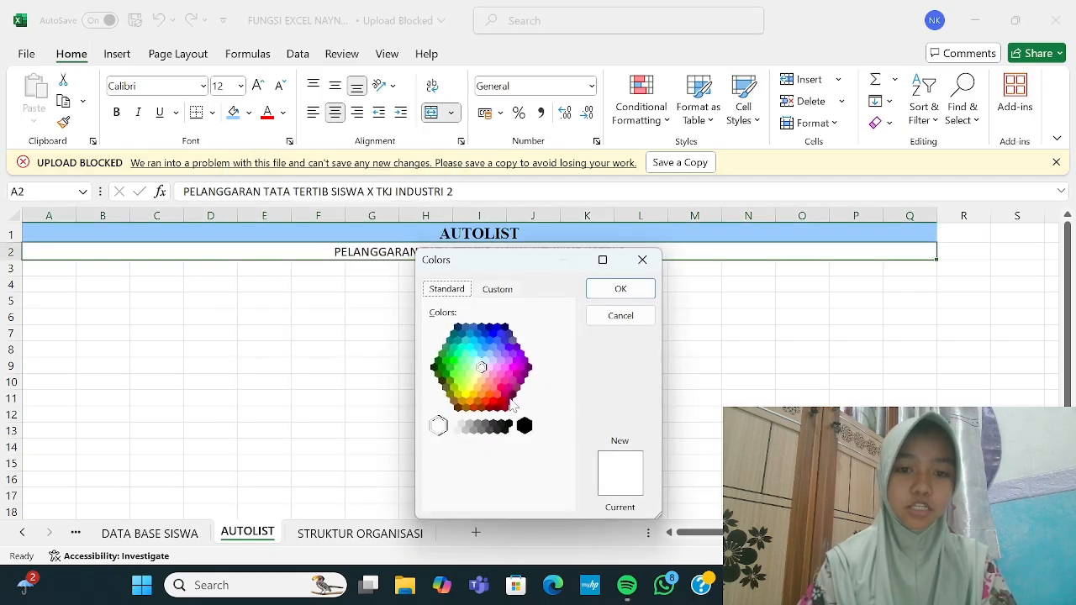
left_click(476, 367)
left_click(605, 295)
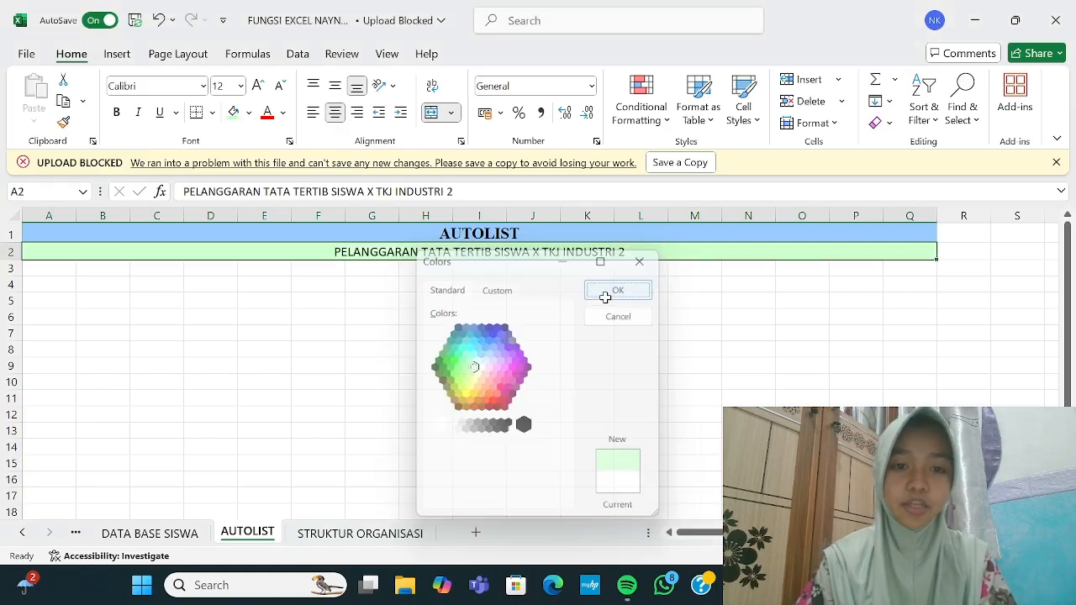
Step: Bold the subtitle and enter the headers NO and NAMA in A4:B4
key("ctrl+b")
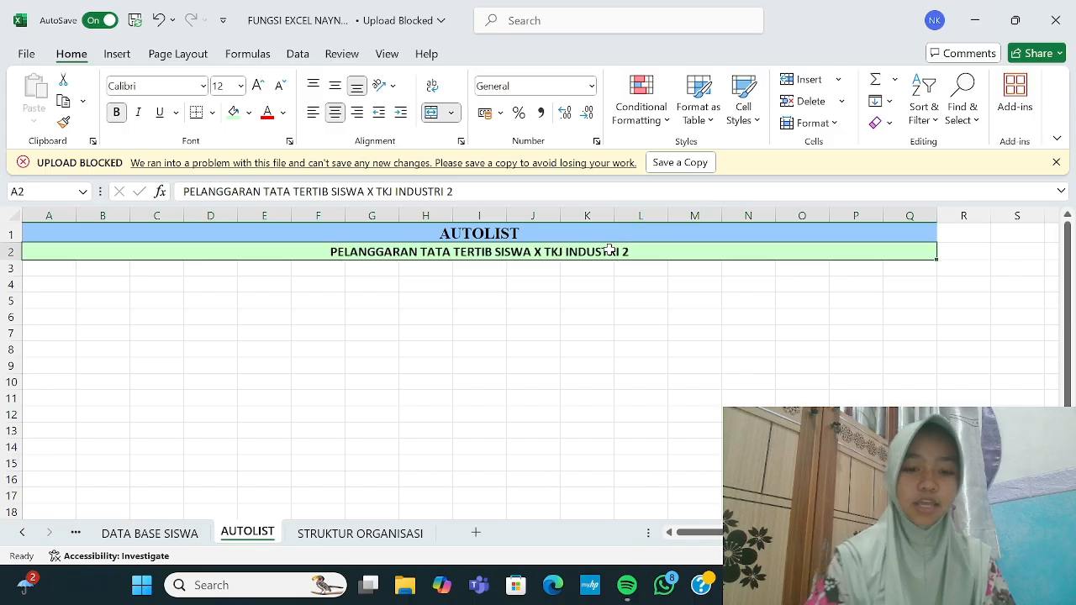
left_click(51, 283)
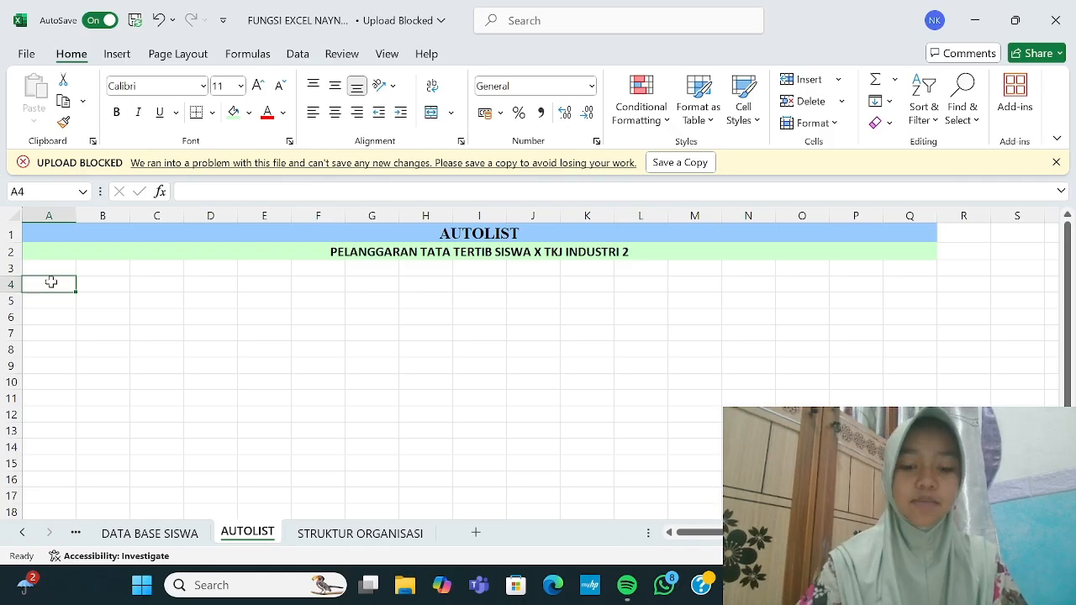
type("NO")
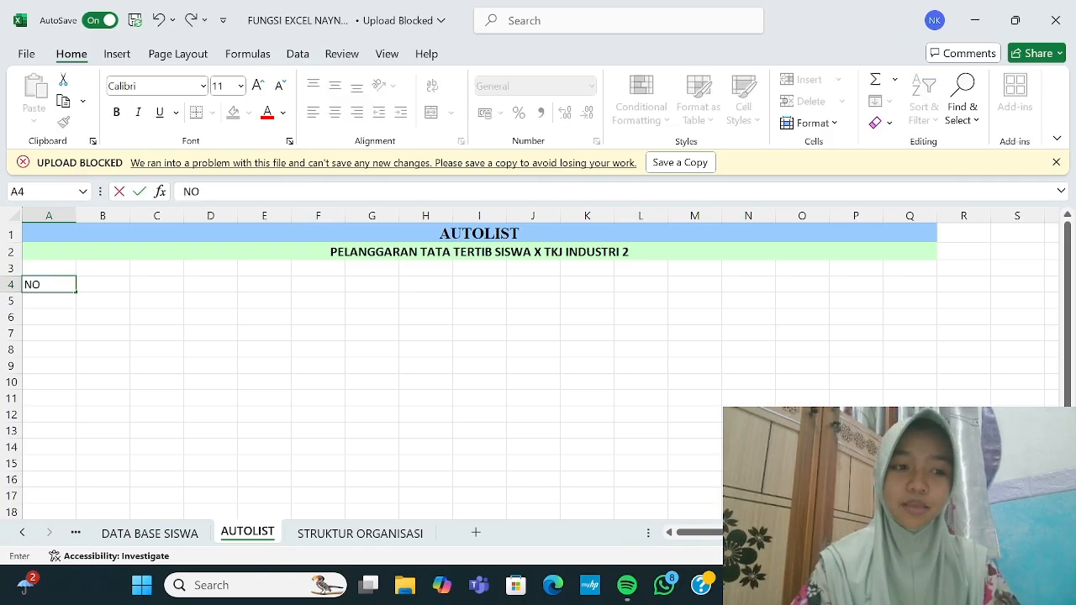
key("Tab")
type("NAMA")
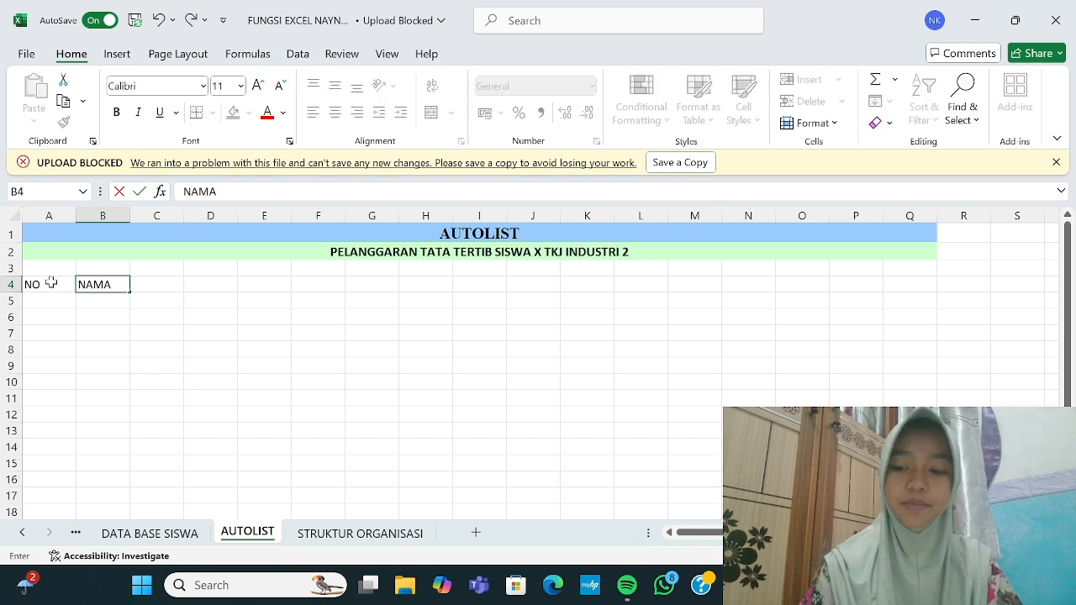
key("Tab")
Step: Enter the remaining headers NISN, TGL KEJ, KASUS, POINT and SANKSI across C4:G4
type("N")
key("Tab")
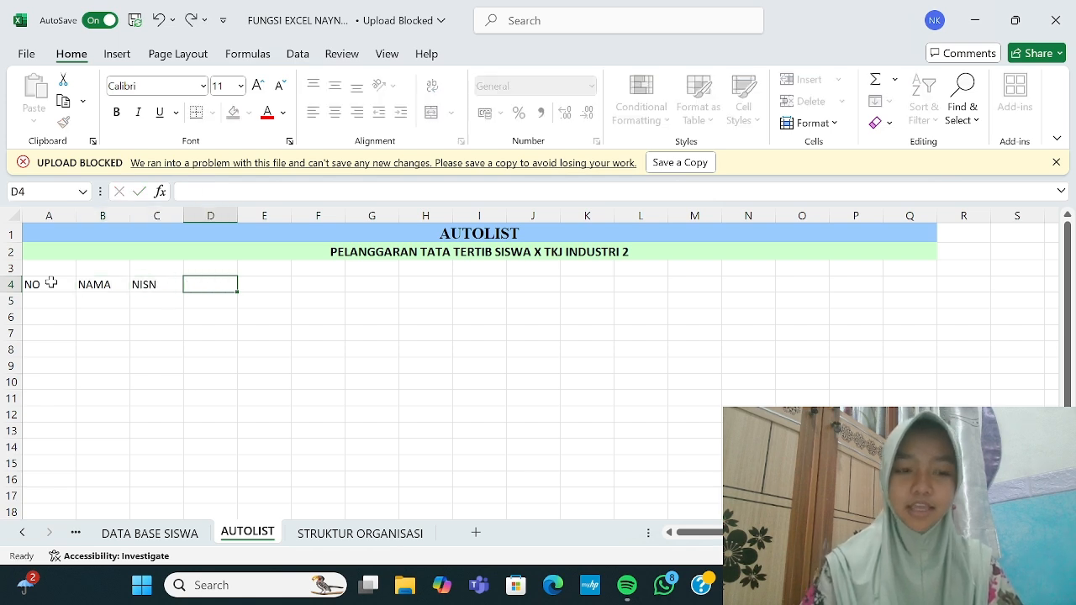
type("TGL KEJ")
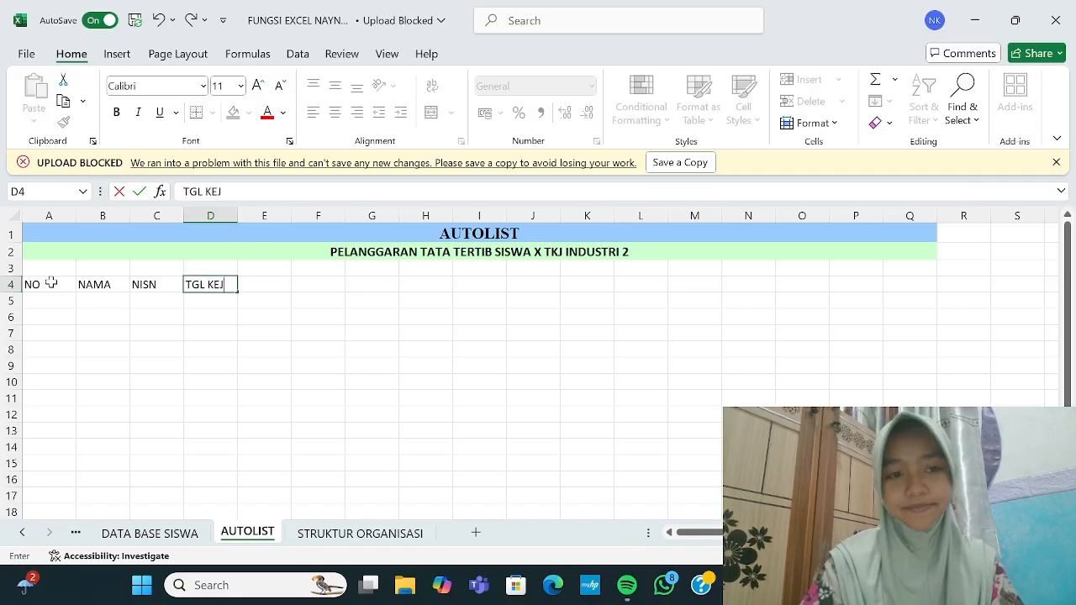
key("Tab")
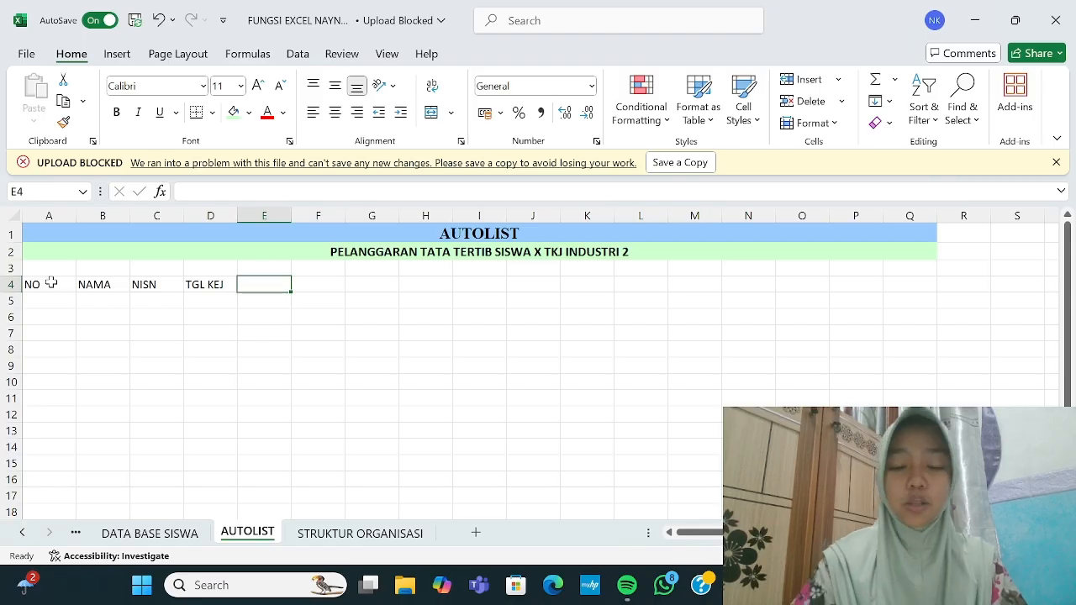
type("KASUS")
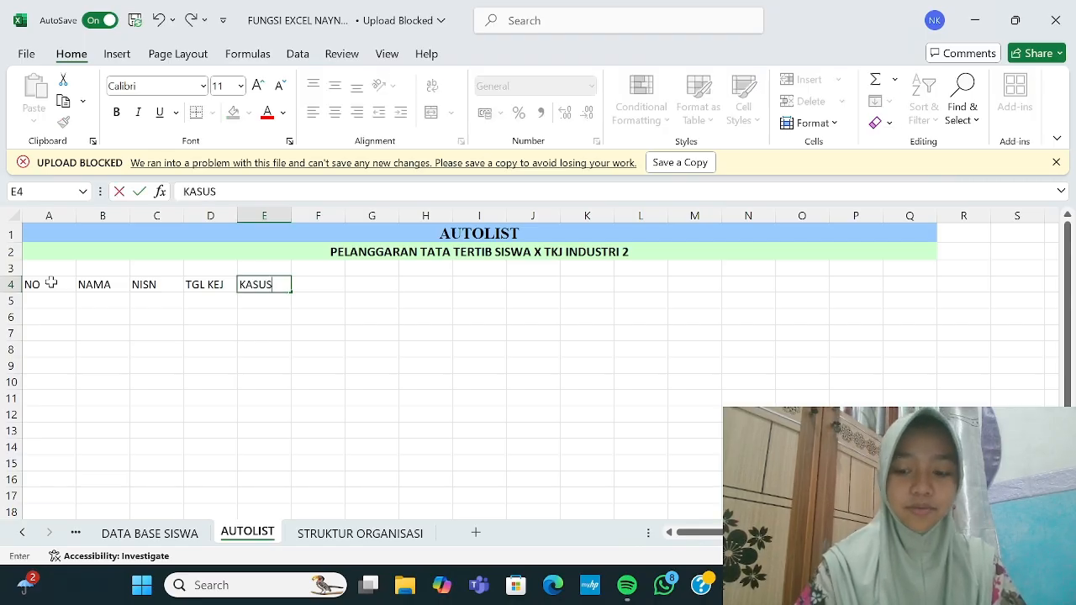
key("Tab")
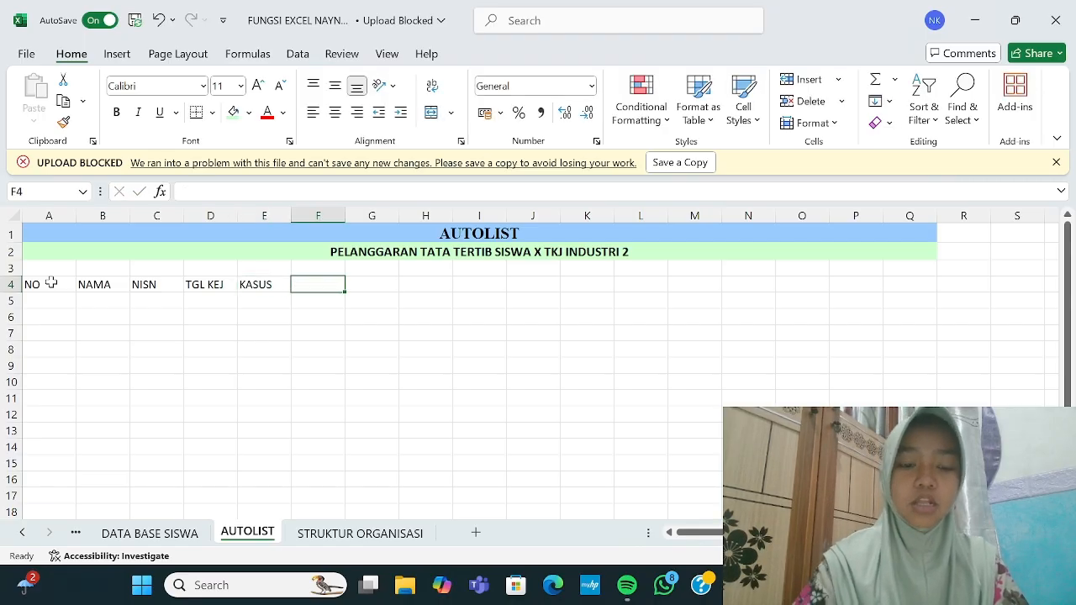
type("POINT")
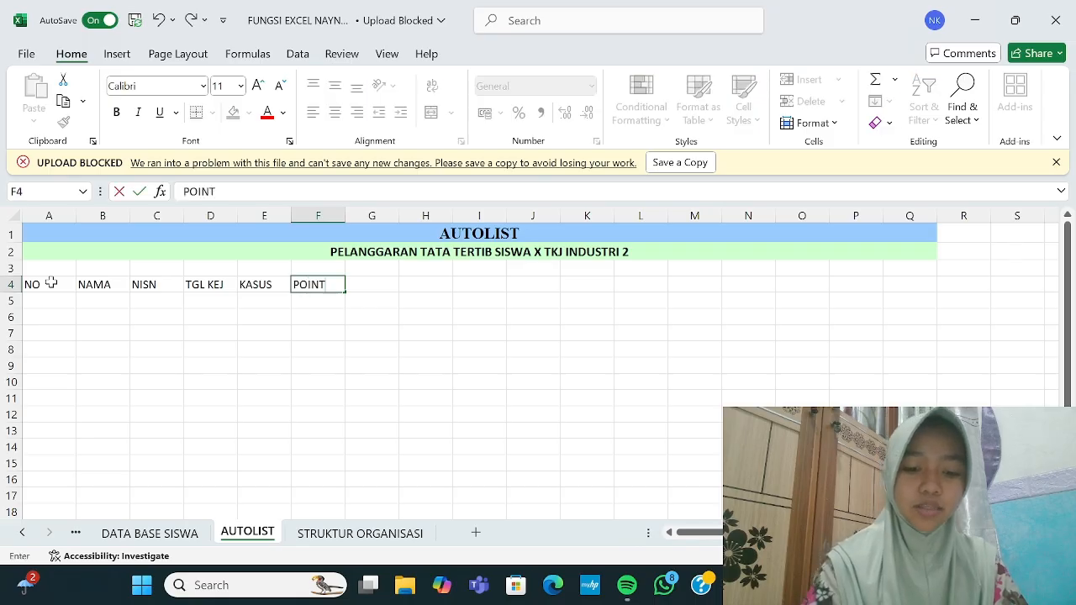
key("Tab")
type("SANK")
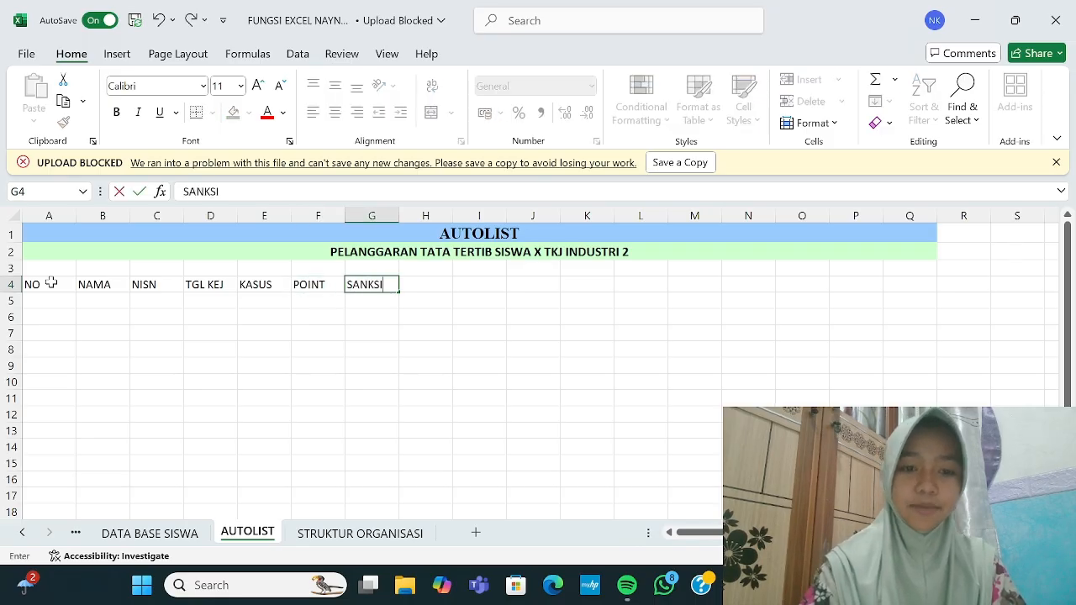
left_click(53, 299)
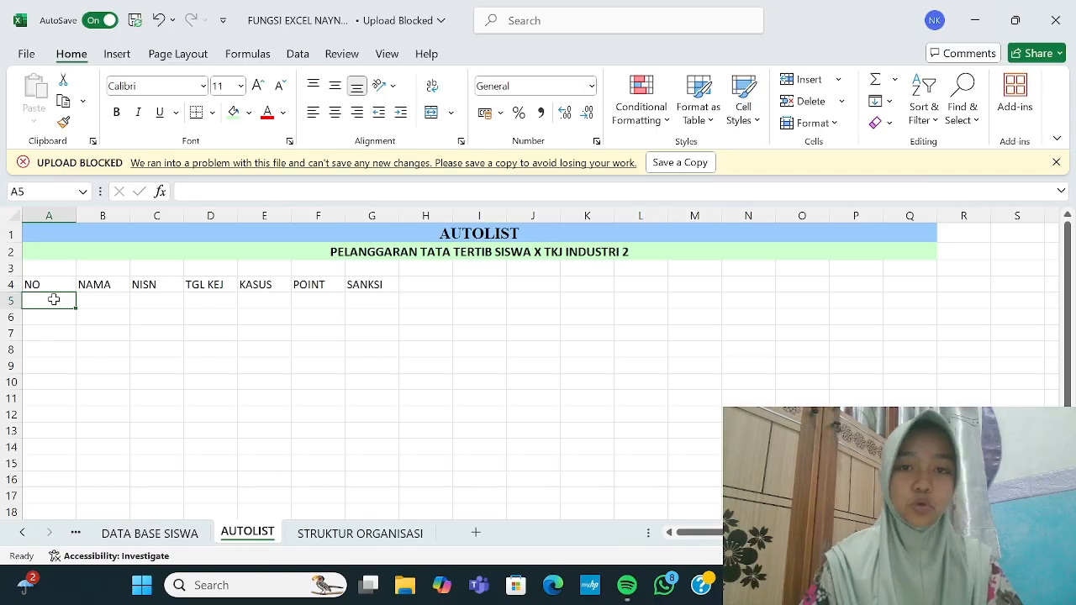
Step: Number A5:A9 from 1 to 5 with =ROW()-ROW($A$4) filled down
type("=RO")
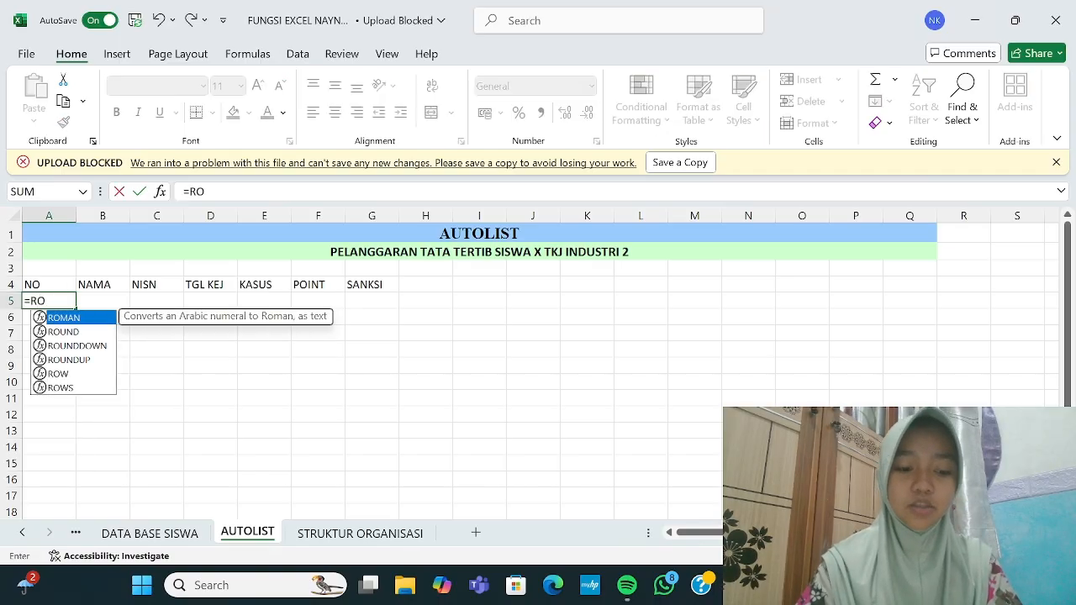
type("W()-ROW")
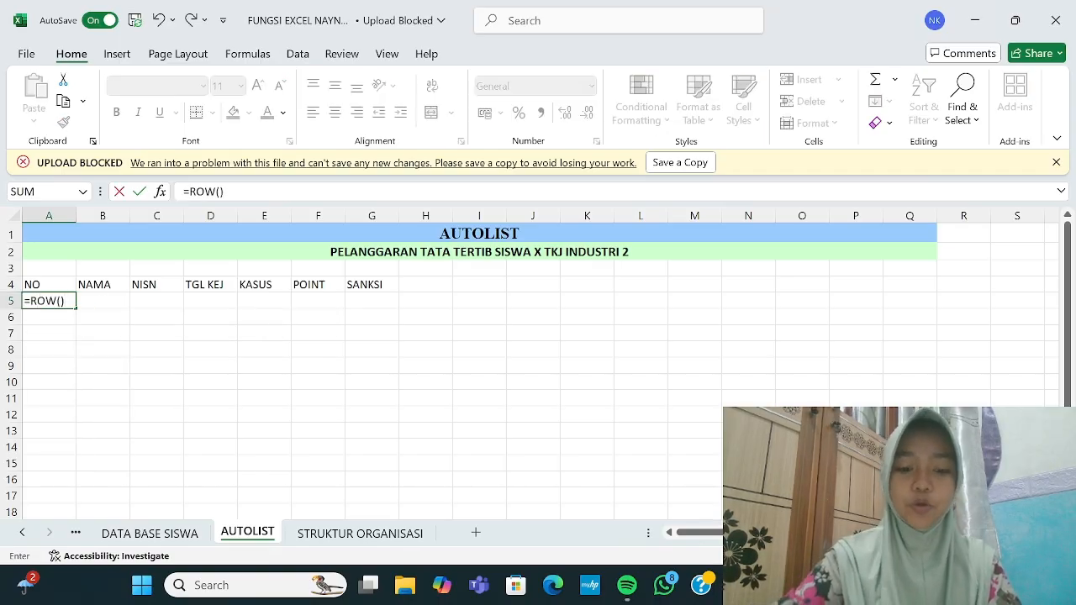
type("(")
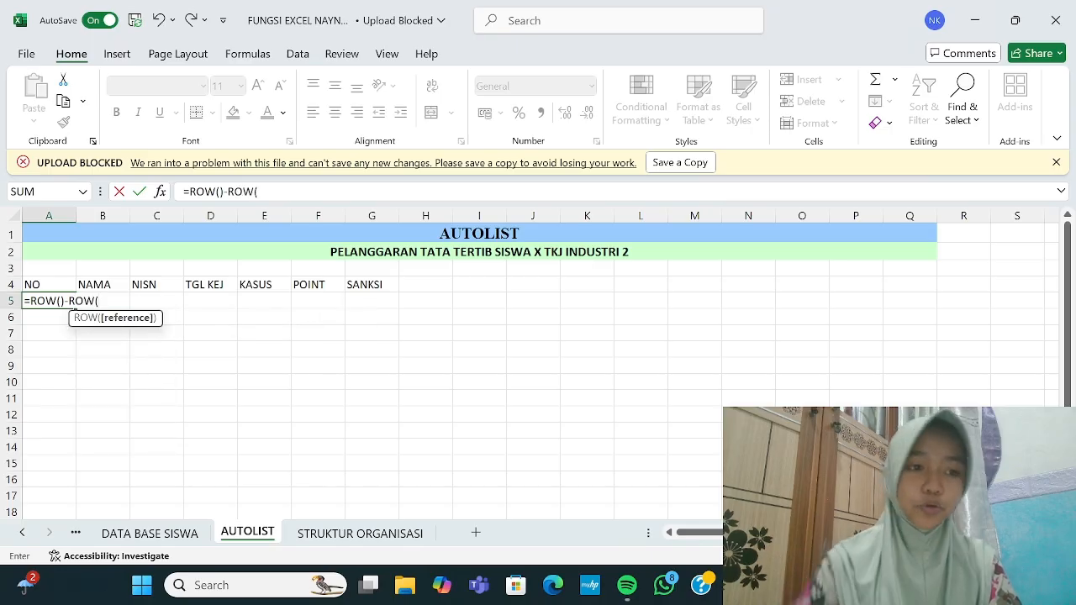
left_click(55, 283)
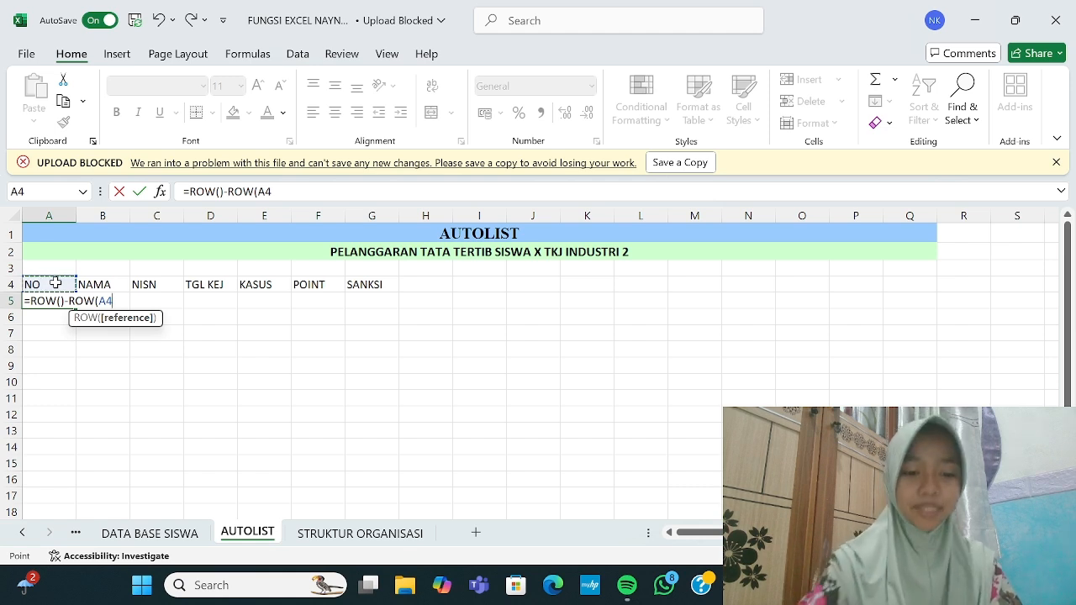
key("F4")
type(")")
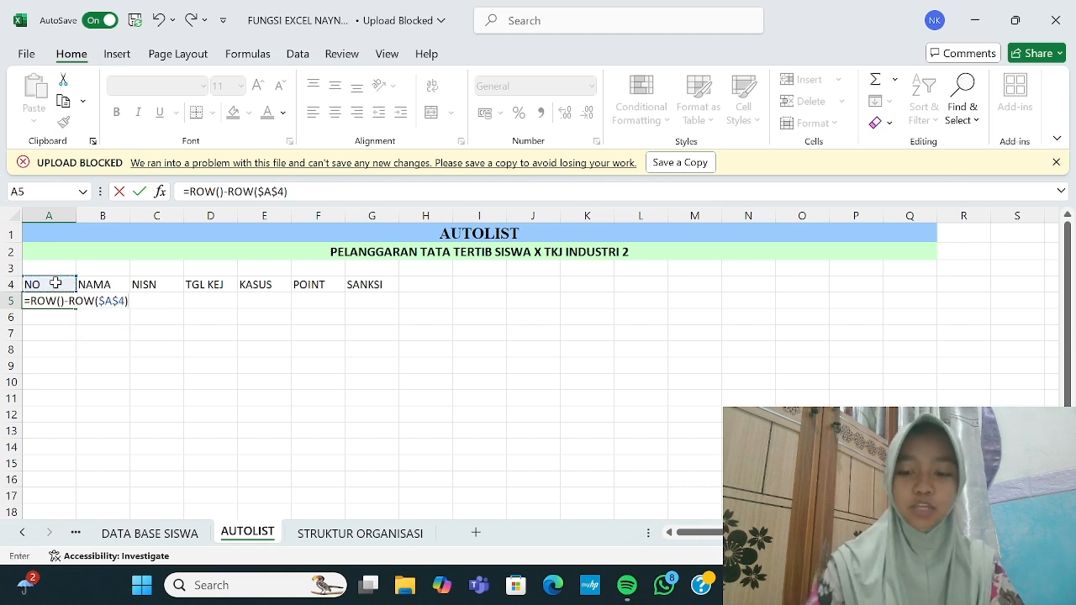
key("Return")
left_click(63, 298)
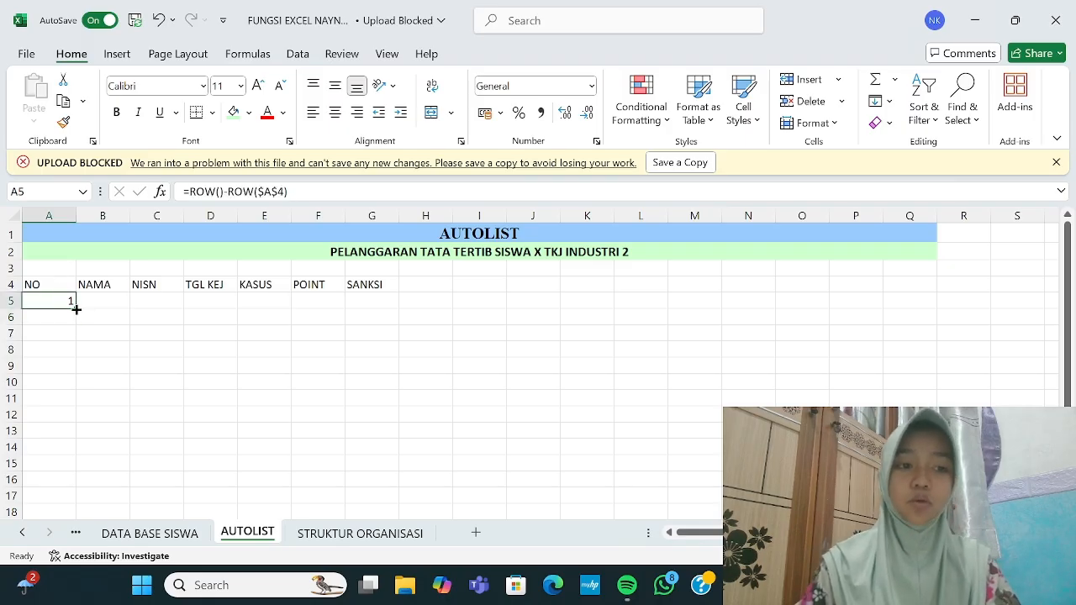
left_click_drag(75, 309, 78, 374)
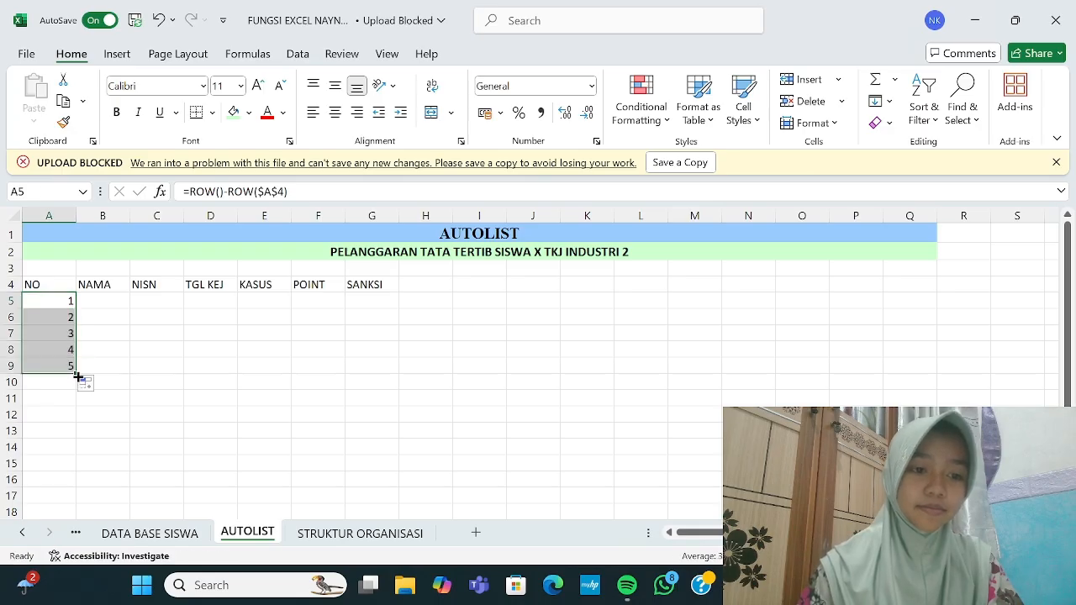
Step: Narrow column A to fit the numbers and select the range A4:G9
left_click(188, 321)
left_click_drag(77, 219, 49, 219)
left_click_drag(34, 285, 349, 364)
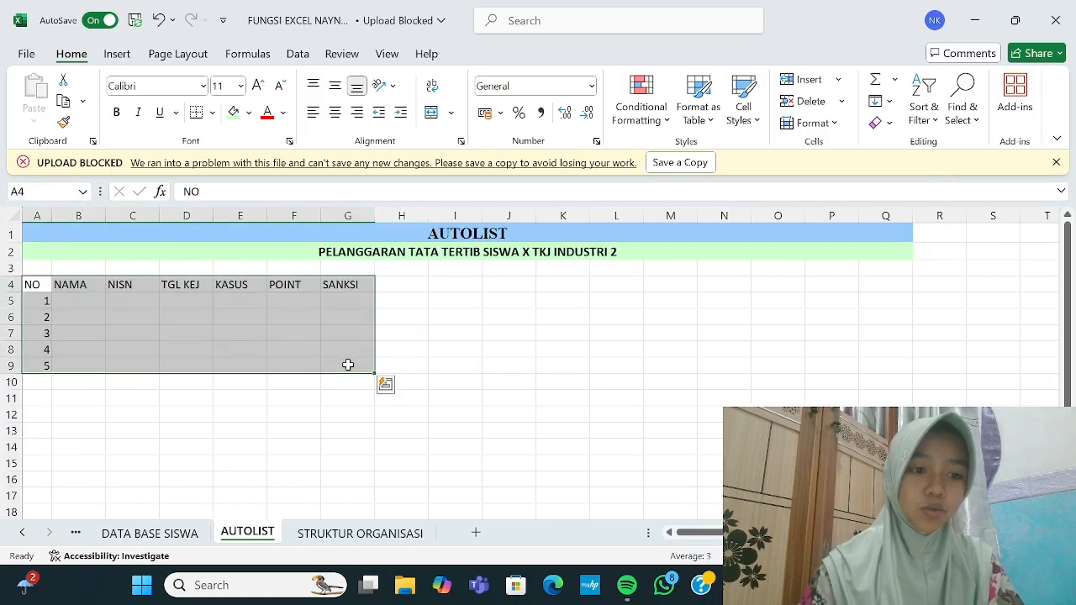
Step: Centre-align the table range and open Create Table for $A$4:$G$9 with Ctrl+T
left_click(335, 112)
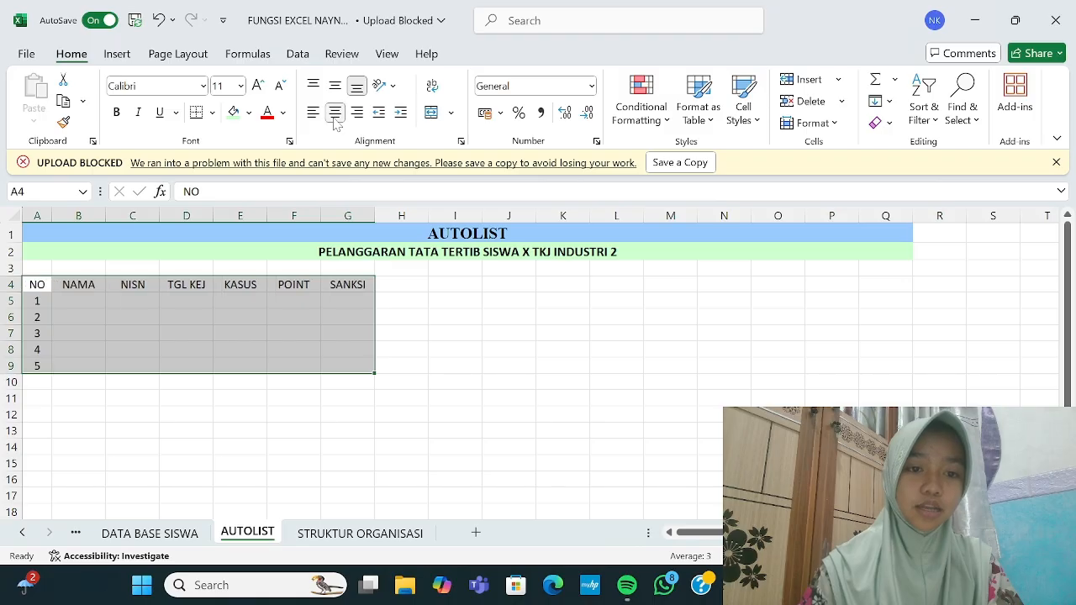
left_click(447, 329)
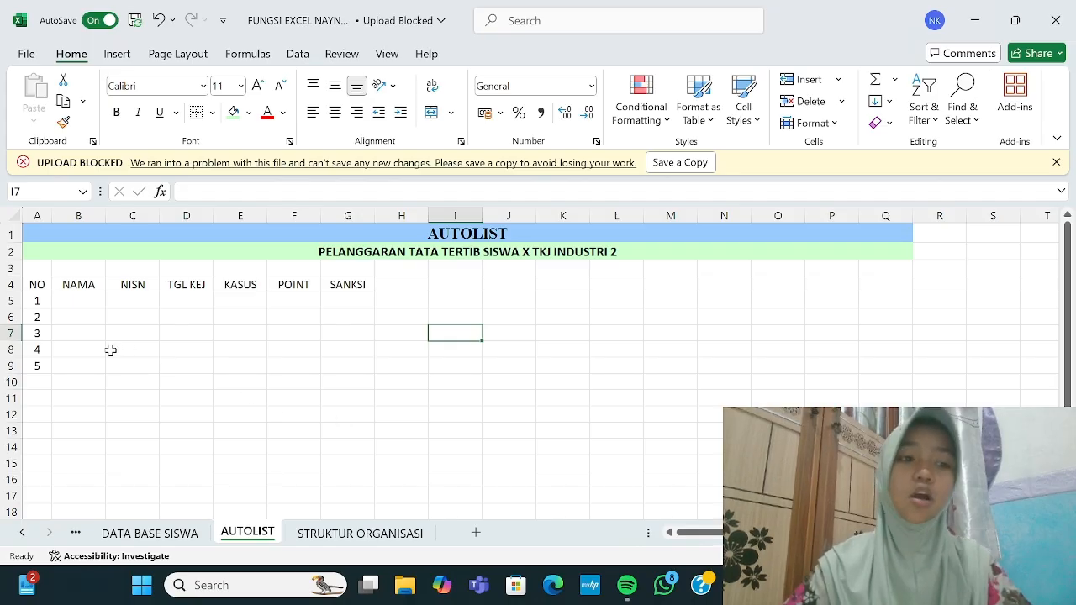
left_click_drag(37, 286, 332, 370)
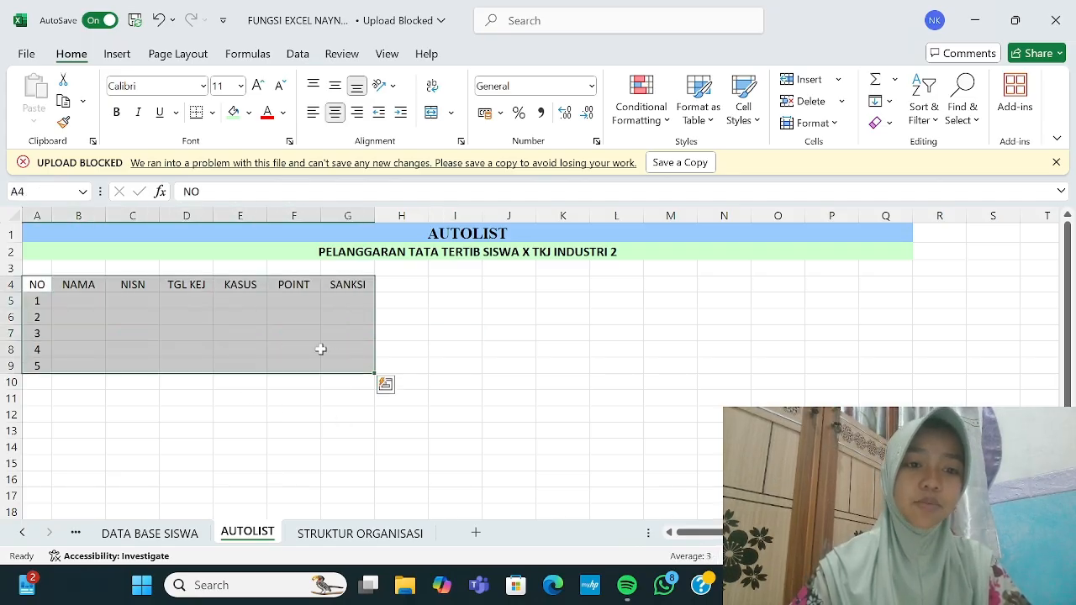
left_click(213, 112)
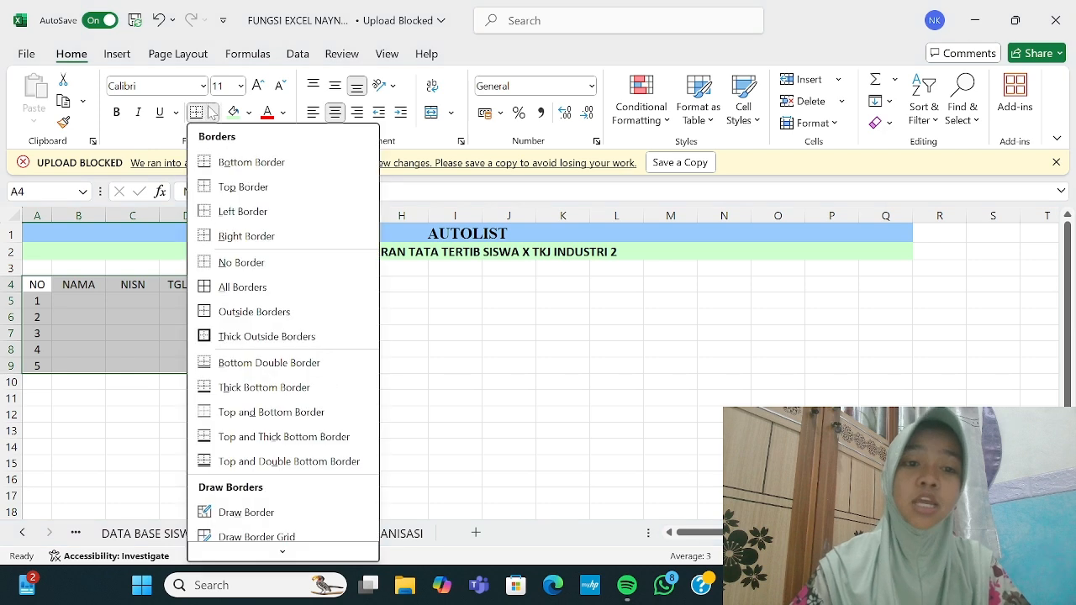
left_click(414, 320)
left_click(414, 320)
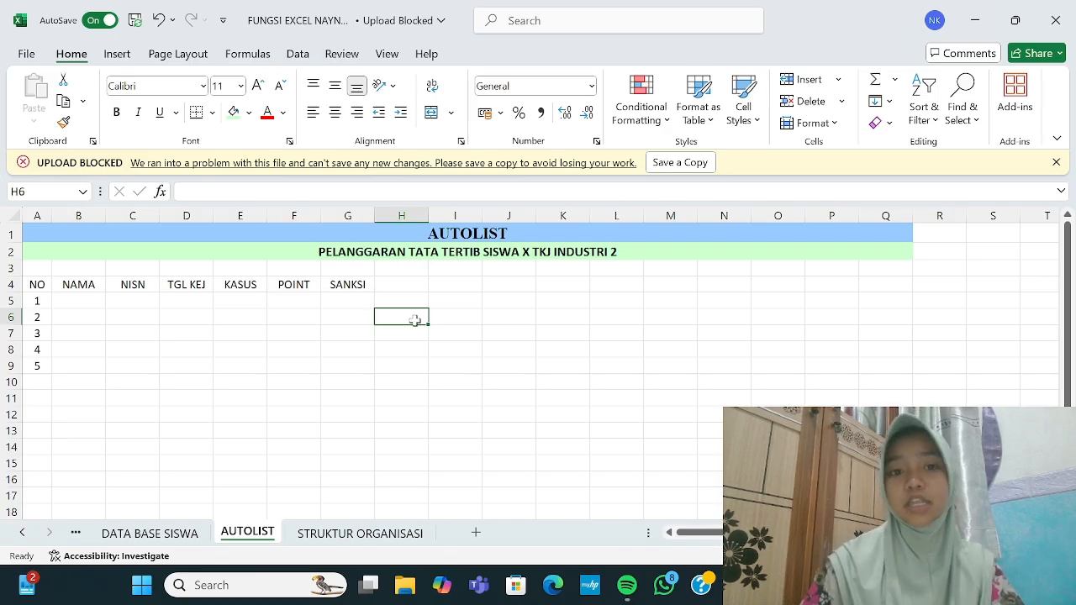
left_click_drag(33, 282, 333, 375)
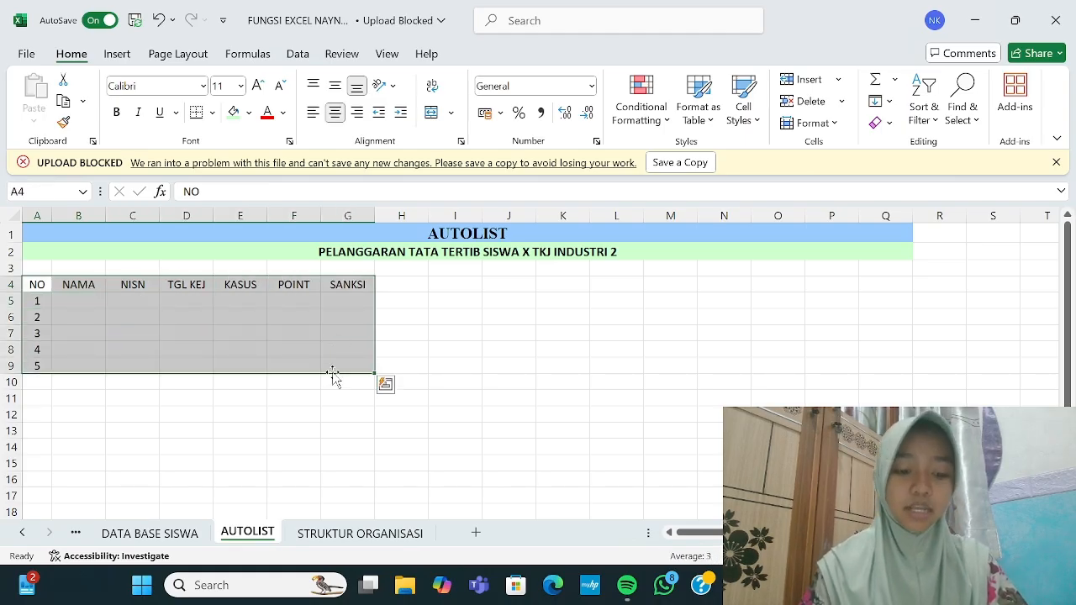
key("ctrl+t")
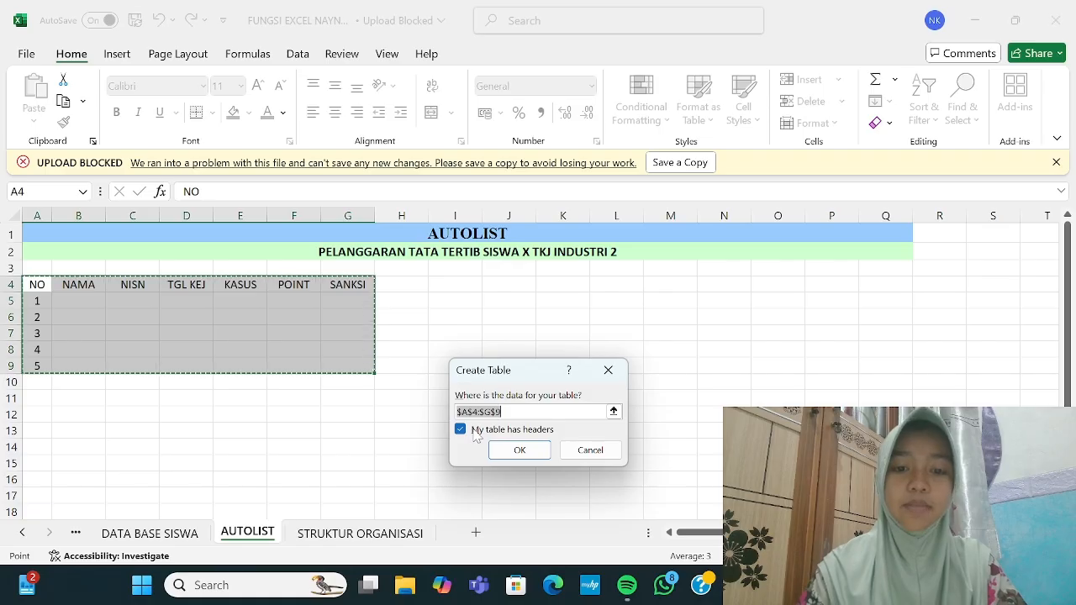
Step: Create the table with headers and apply a yellow Medium banded table style
left_click(524, 449)
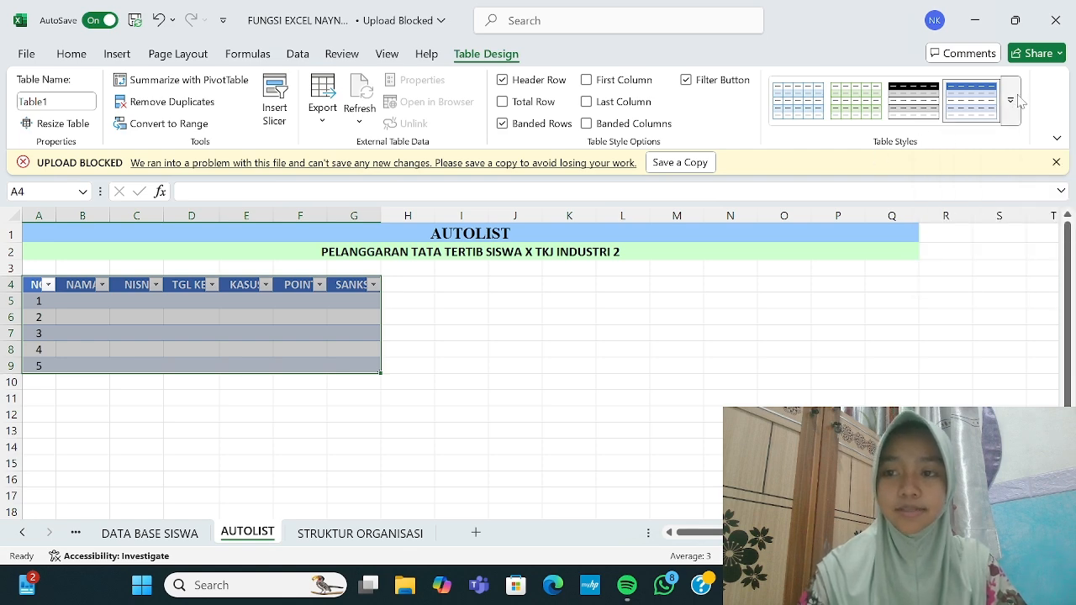
left_click(1012, 106)
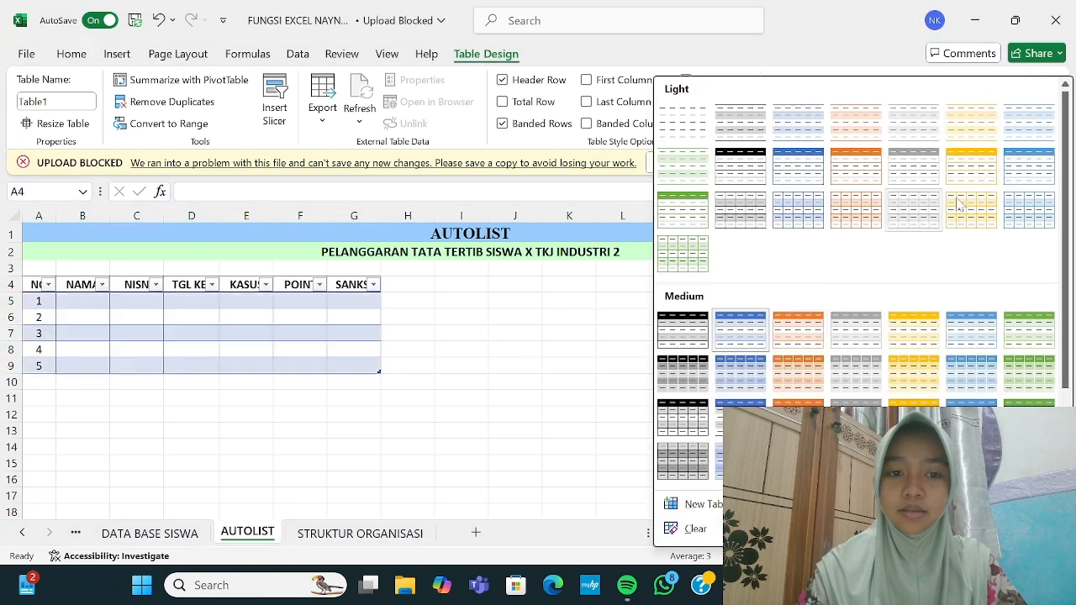
scroll(718, 336, "down", 3)
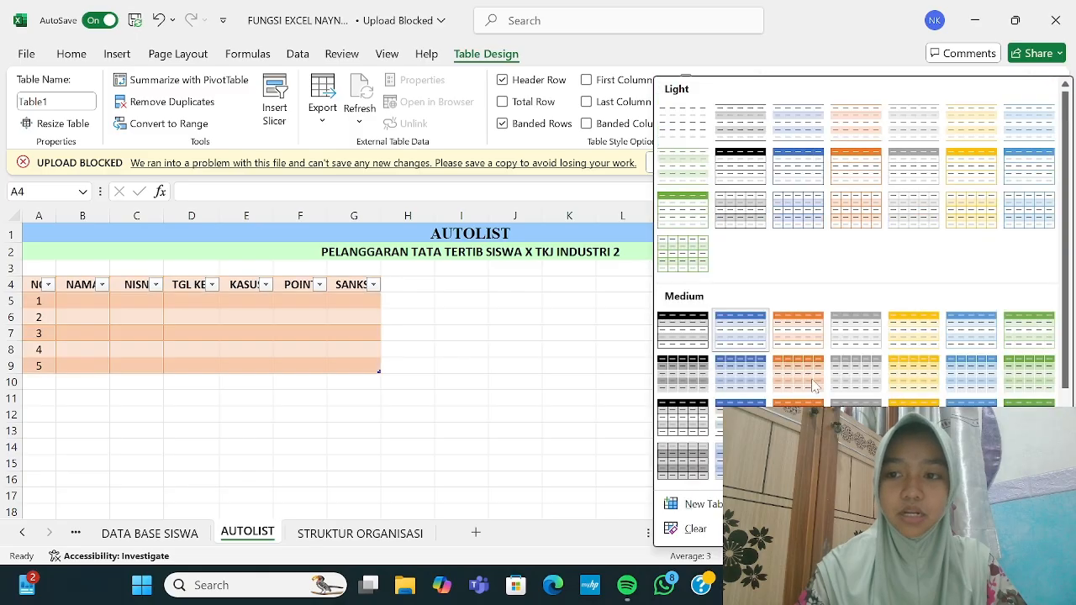
scroll(848, 269, "up", 3)
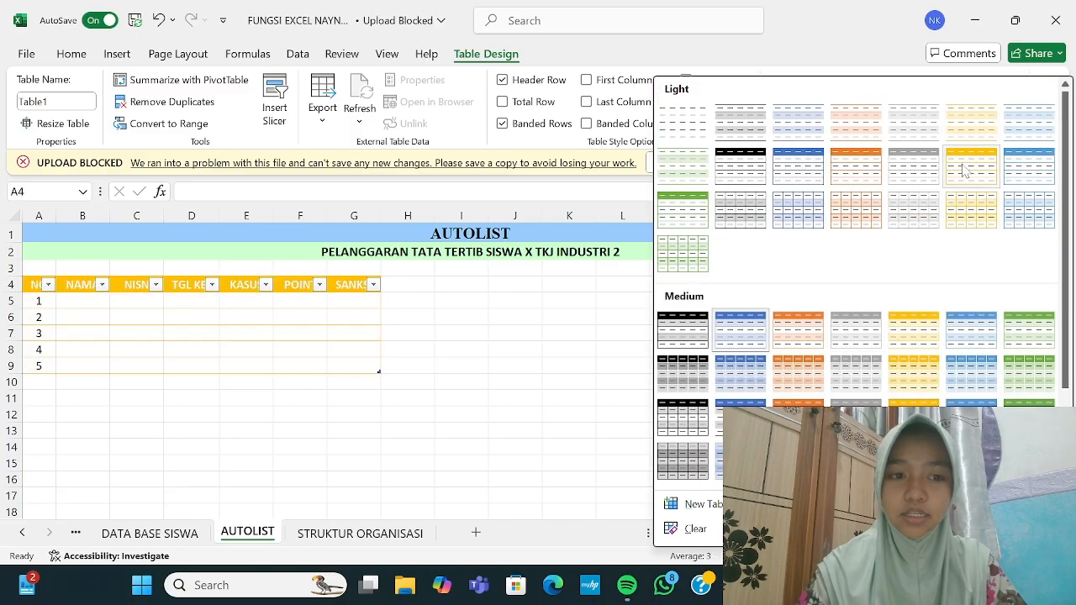
left_click(904, 331)
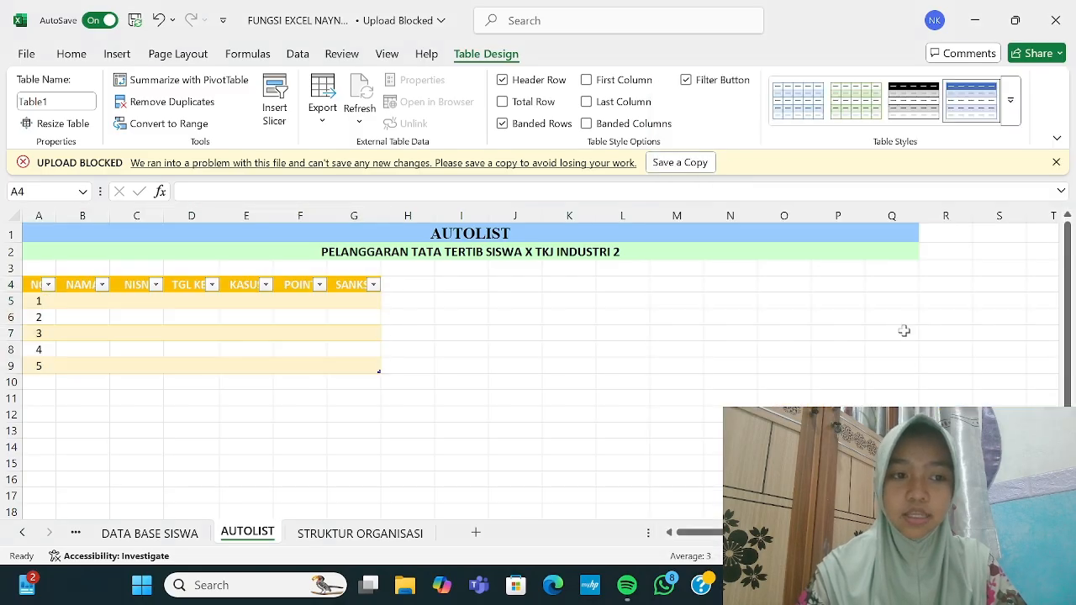
left_click(614, 332)
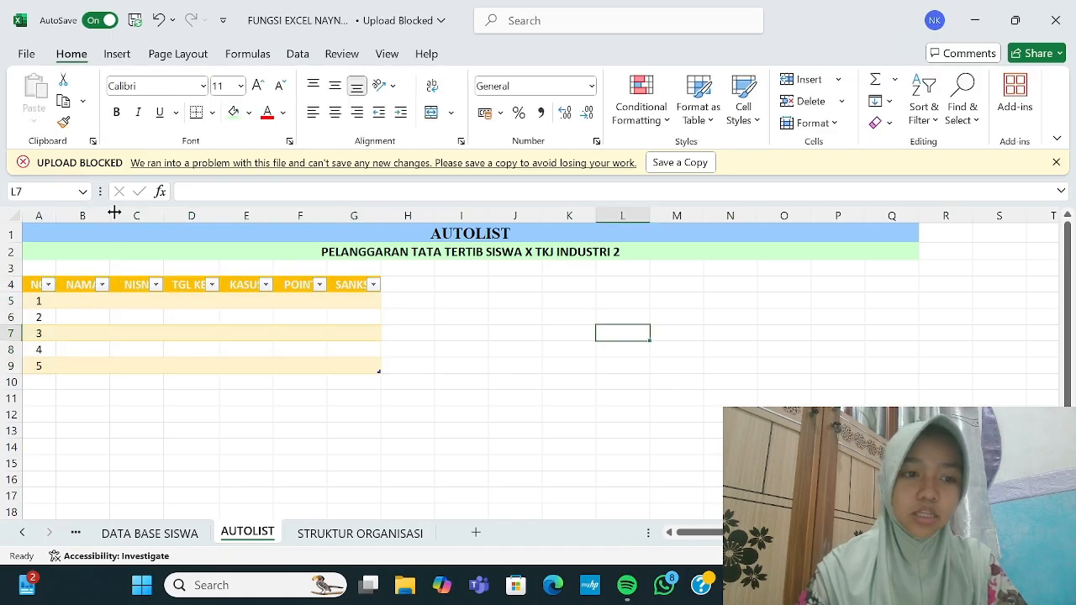
Step: Widen the table columns B through G so every header label shows in full
left_click_drag(107, 216, 782, 219)
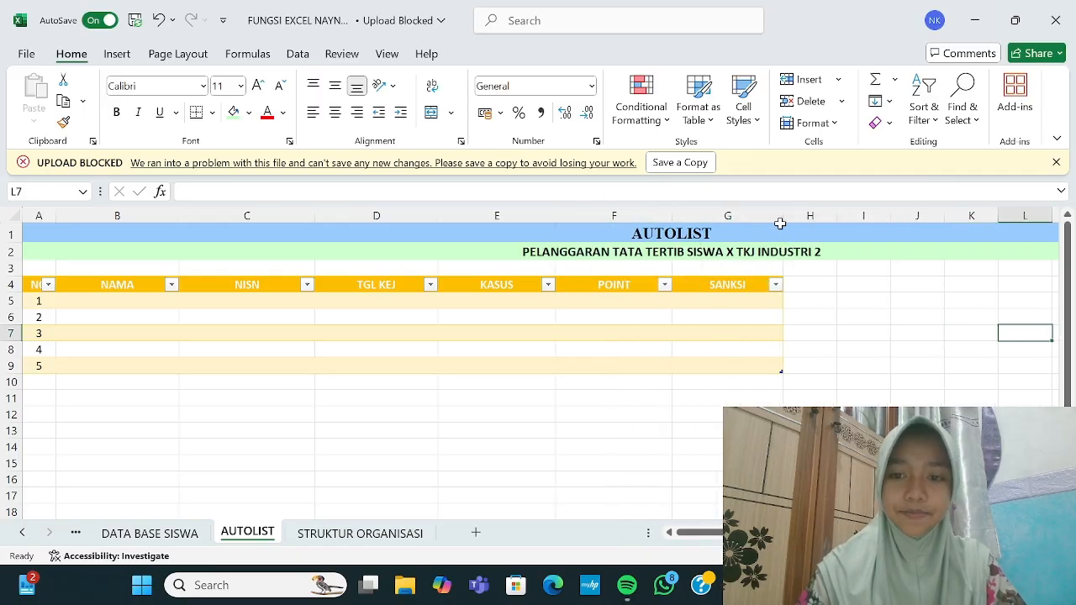
scroll(807, 310, "right", 2)
scroll(807, 309, "right", 1)
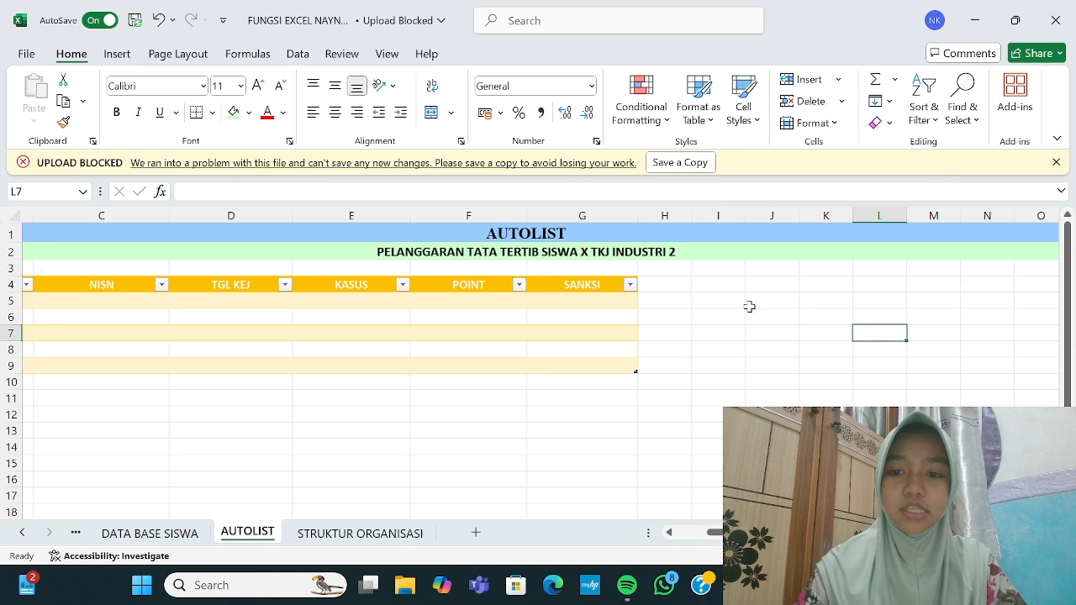
left_click(714, 284)
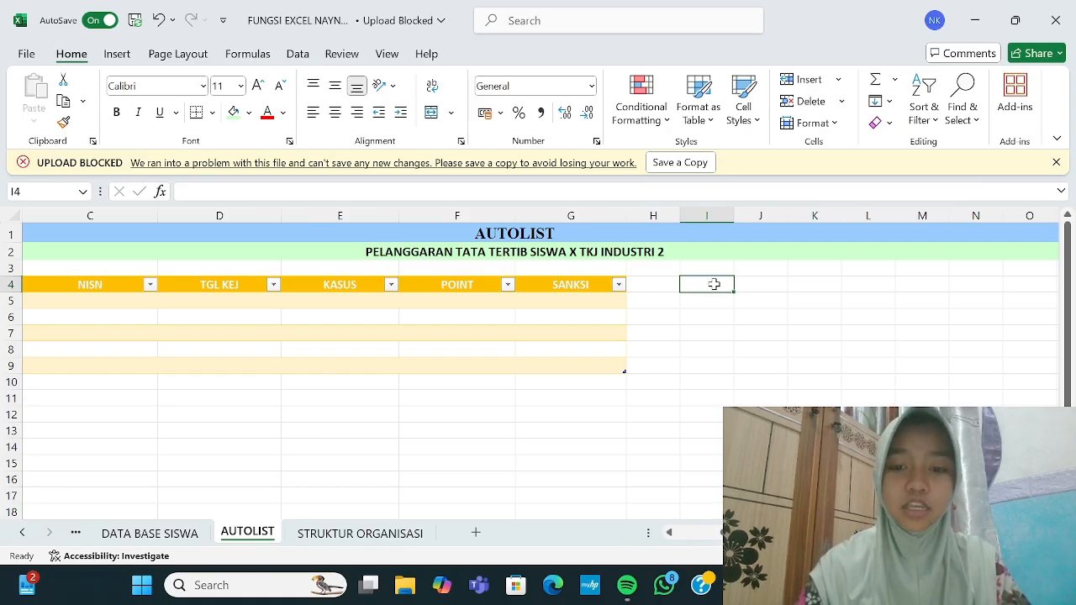
Step: Enter lookup headers KASUS, POINT, SANKSI in I4:K4, then cases Merokok and Cabut/Bolos below
type("KASUS")
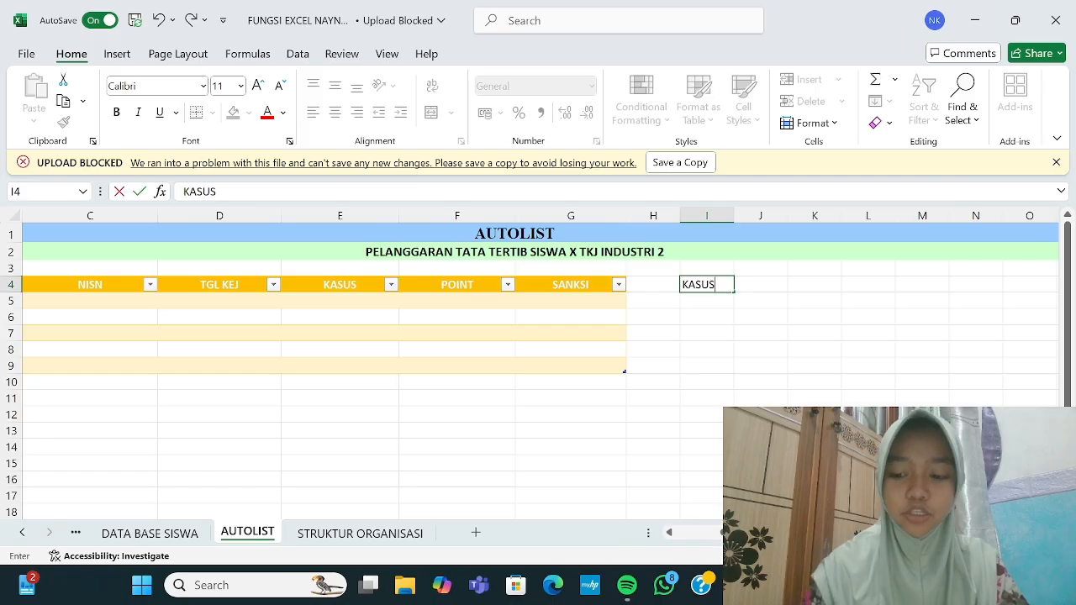
key("Tab")
type("POINT")
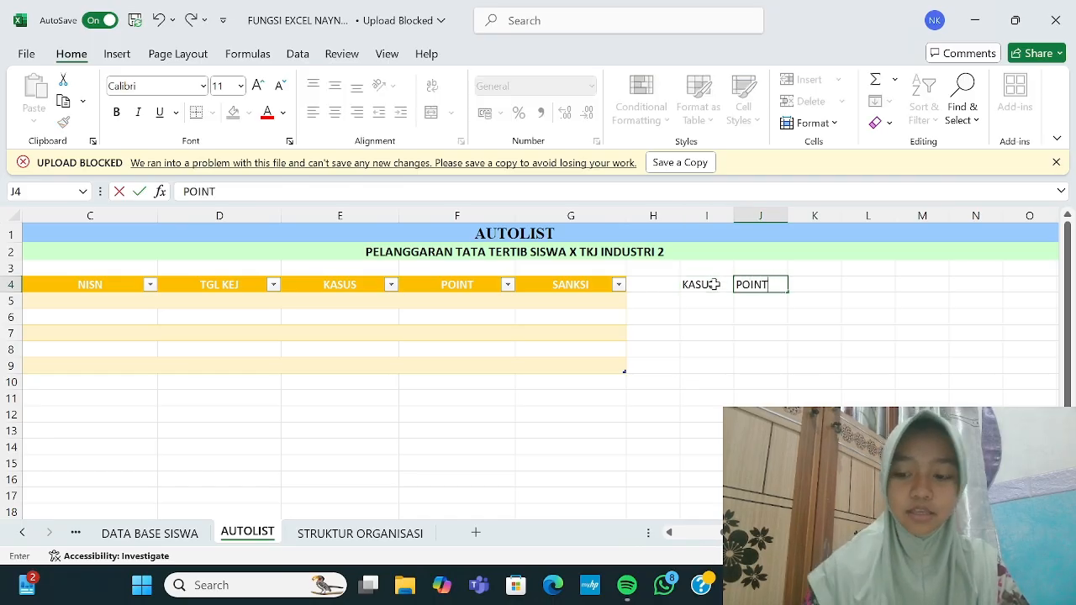
key("Tab")
type("SANKSI")
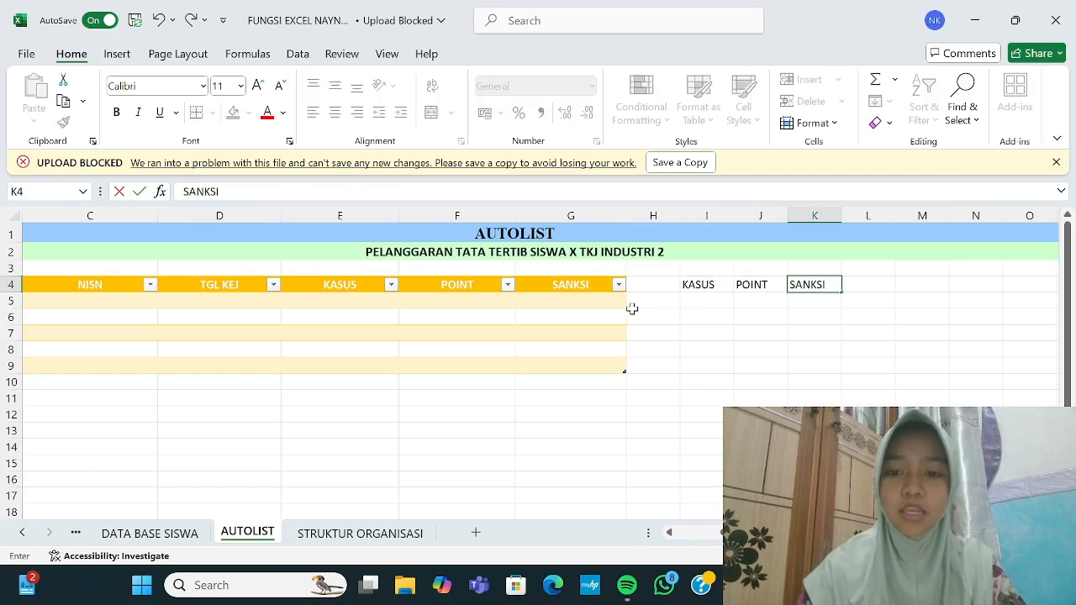
left_click(710, 303)
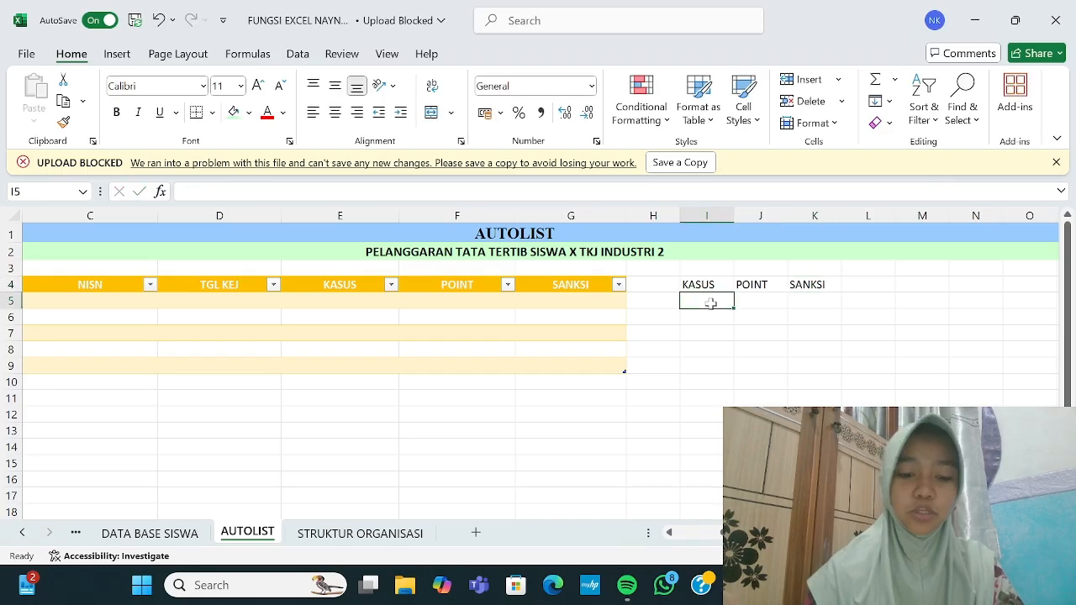
type("M")
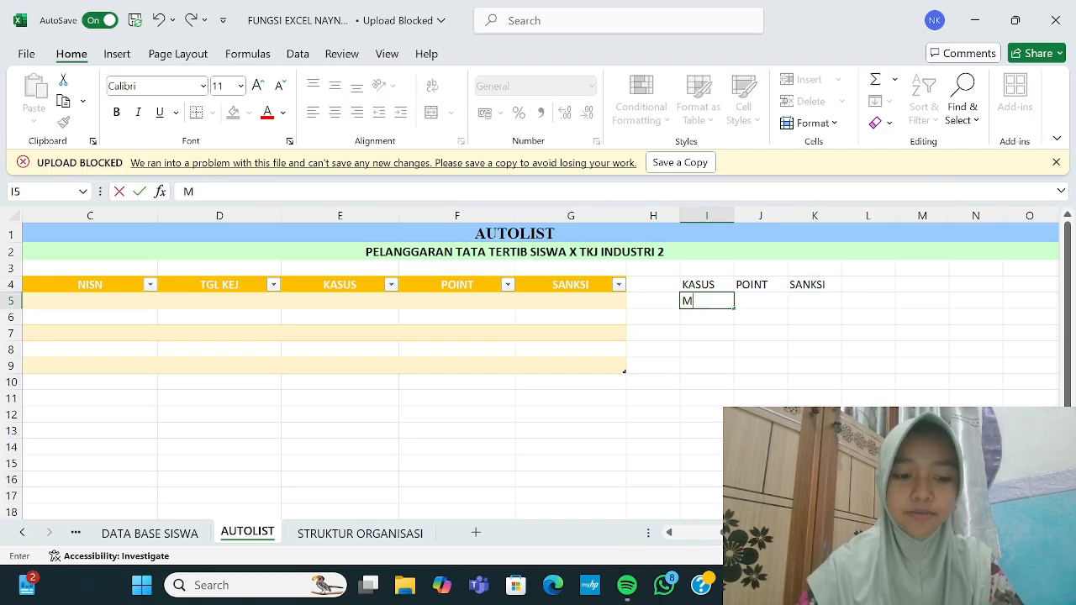
type("Eerokok")
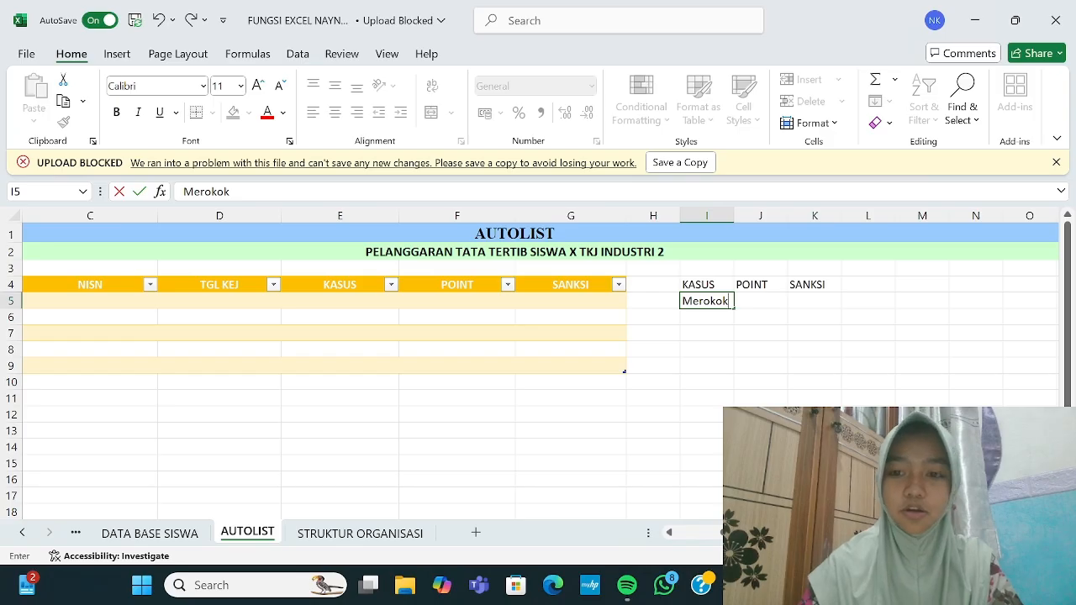
key("Return")
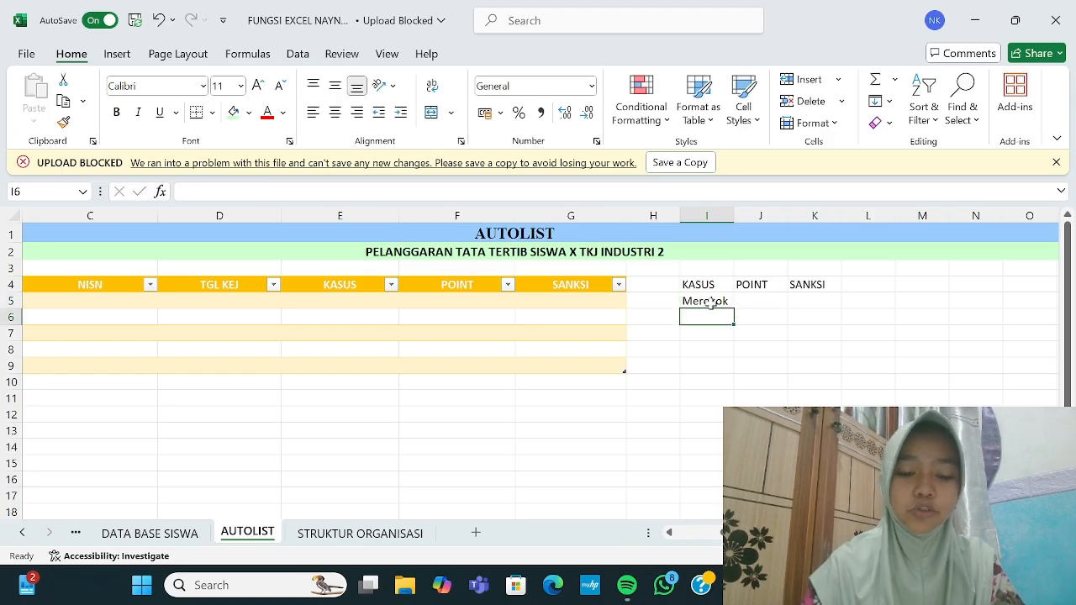
type("Cabut")
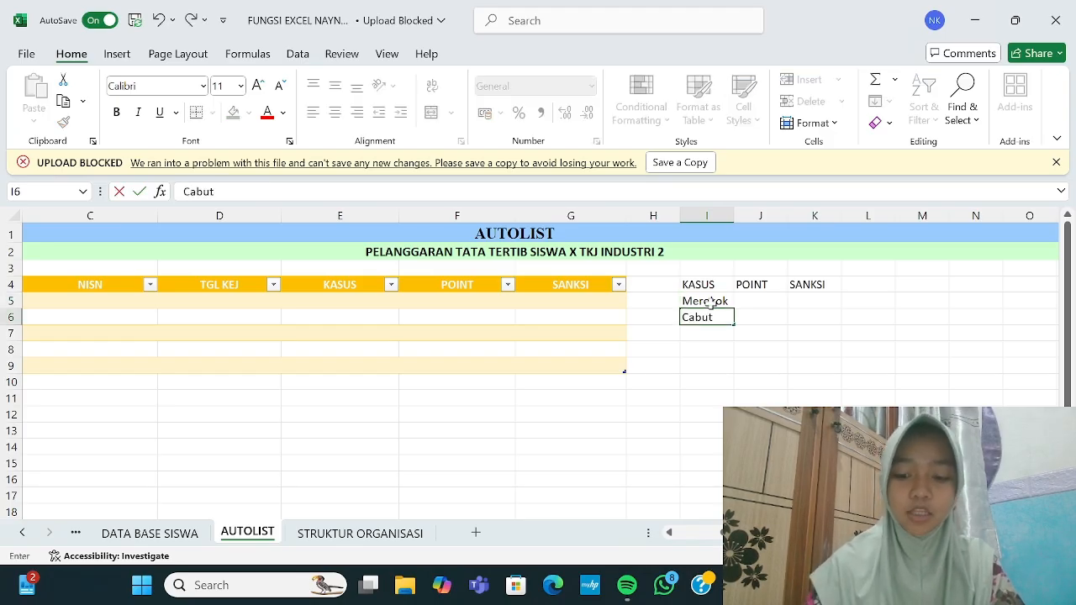
type("/Bol")
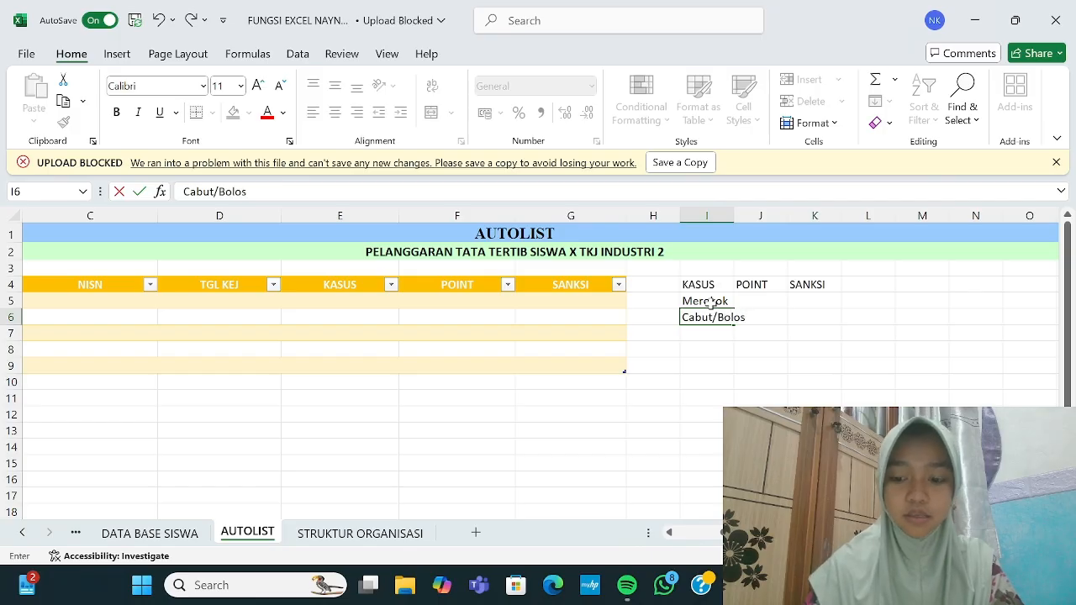
type("os")
Step: Enter Cabut/Bolos, Narkoba and Berkelahi dengan Guru in the KASUS list, correcting typos
key("Return")
type("Nar")
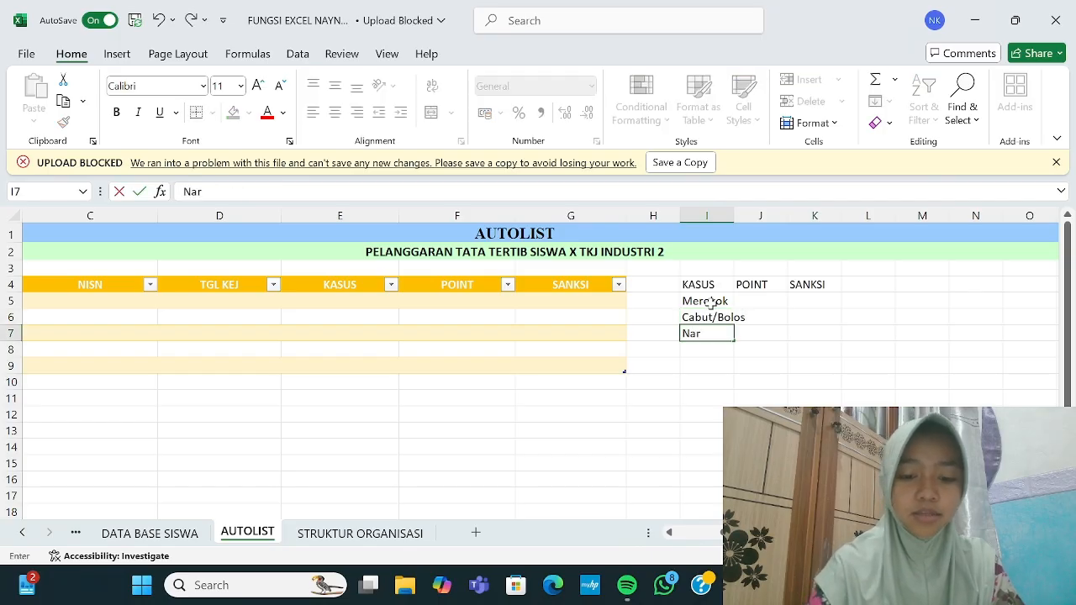
type("koba")
key("Return")
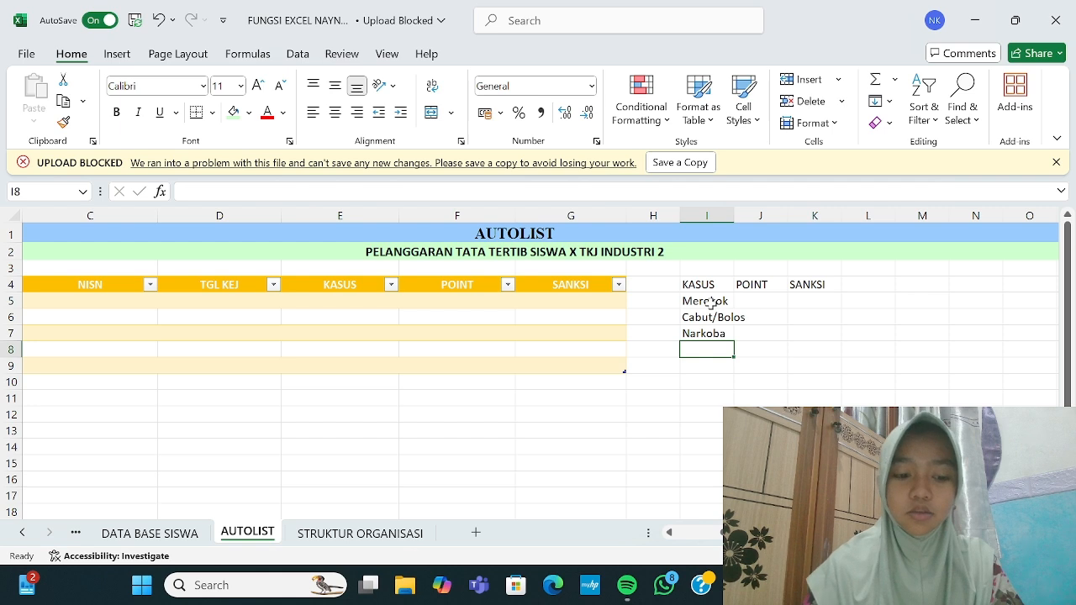
type("Berke")
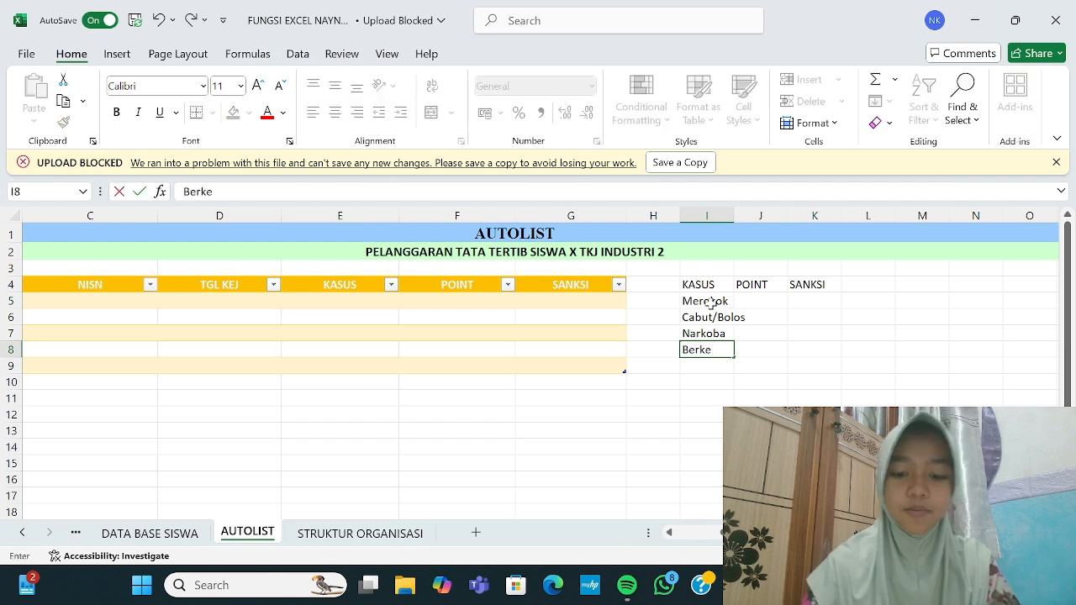
type("lahi sen")
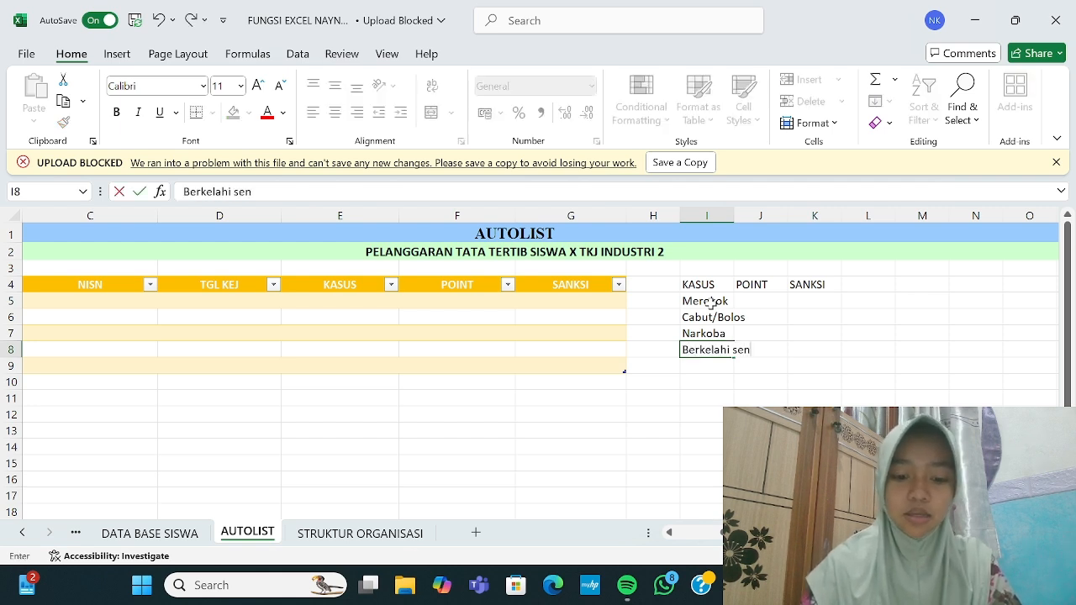
type("gan warga s")
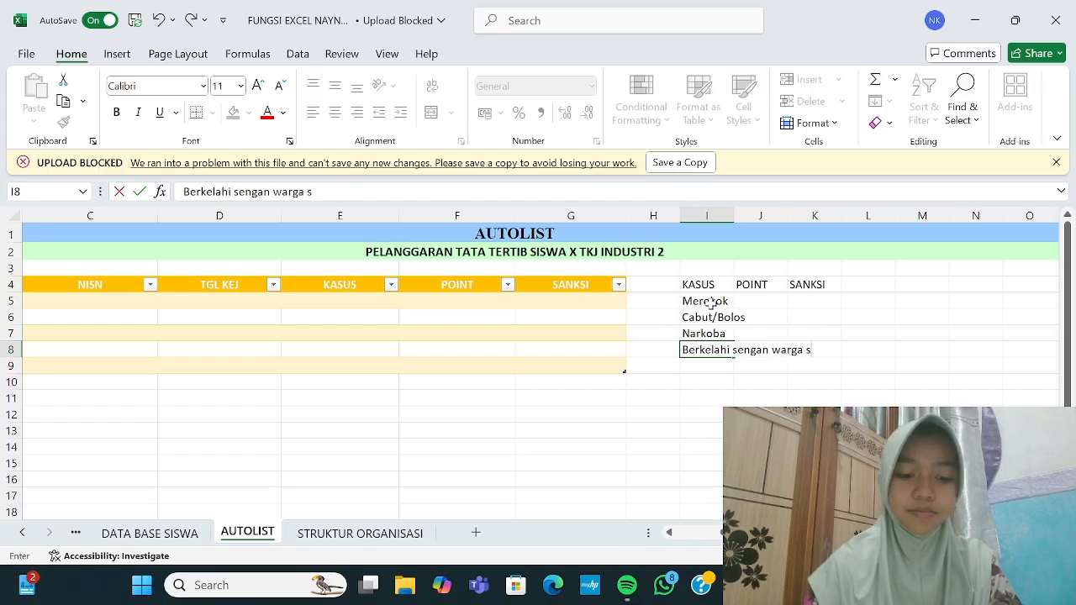
type("ekolah")
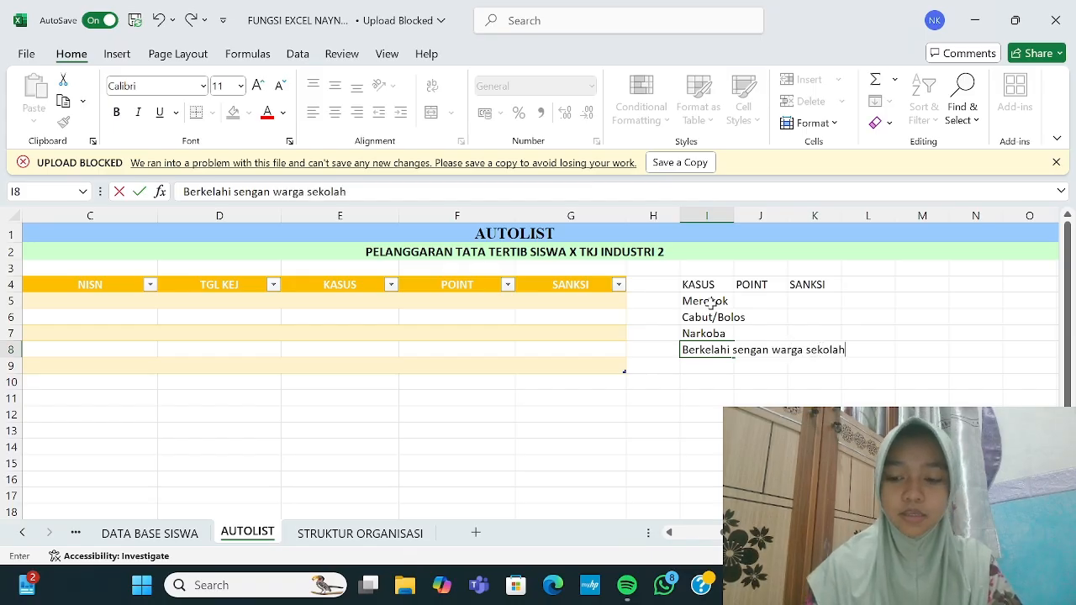
key("BackSpace")
key("BackSpace")
key("BackSpace")
key("BackSpace")
key("BackSpace")
key("BackSpace")
key("BackSpace")
key("BackSpace")
key("BackSpace")
key("BackSpace")
key("BackSpace")
key("BackSpace")
key("BackSpace")
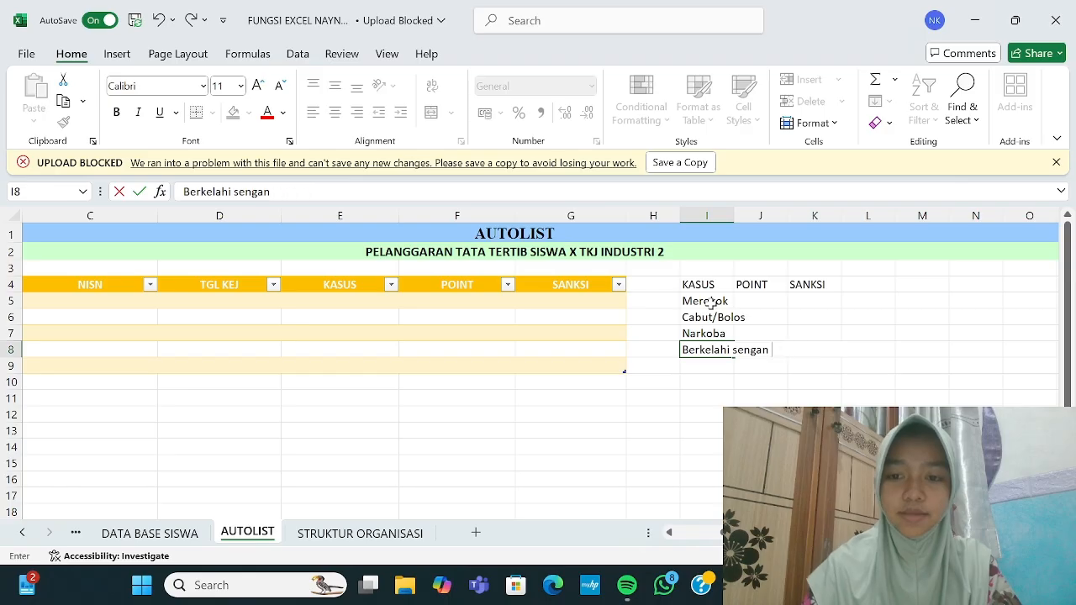
type("de")
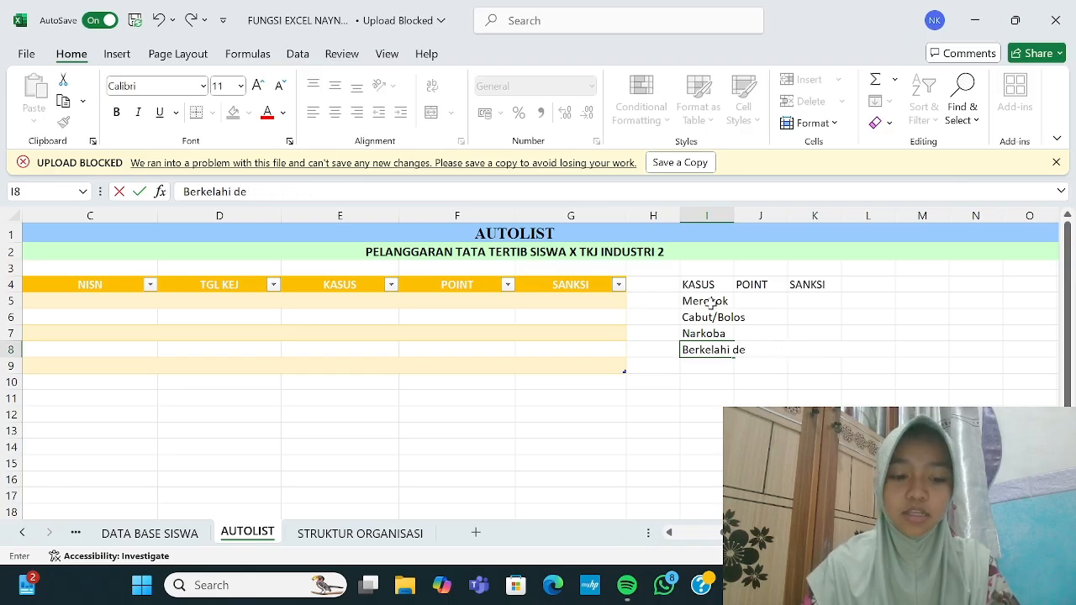
type("ngan Guruu")
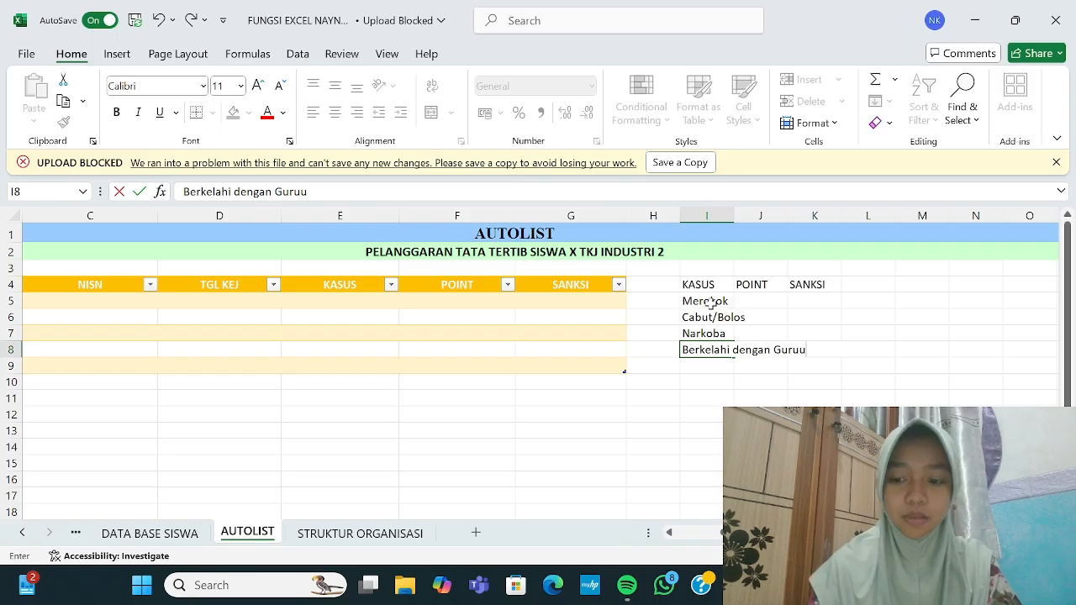
key("BackSpace")
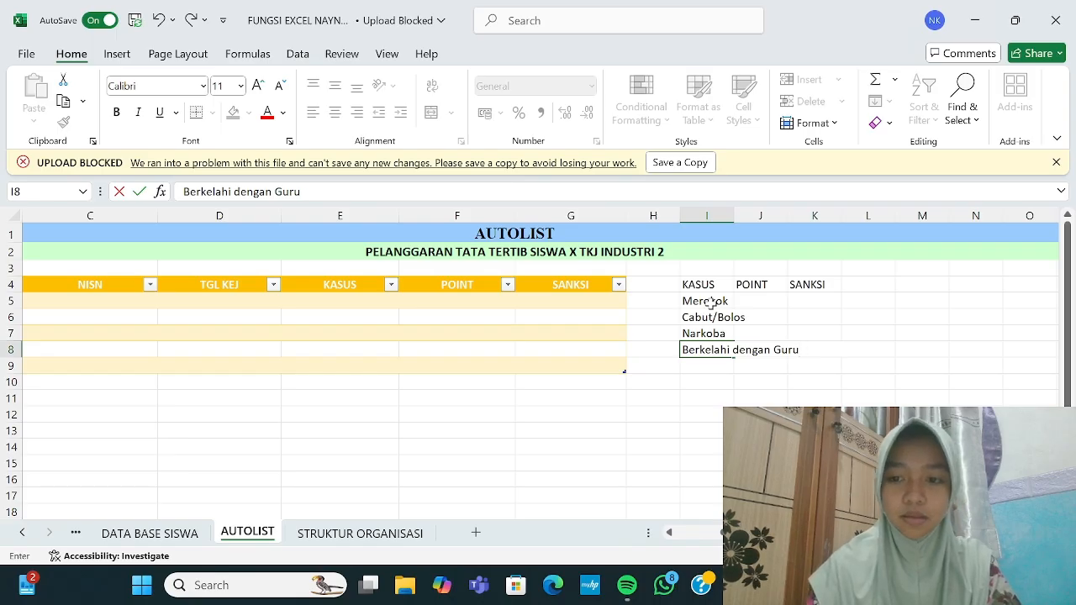
key("Return")
Step: Add Membawa HP, Terlambat and Tidak Mengerjakan Tugas to the KASUS list, fixing the capitalisation
type("Membawa HP")
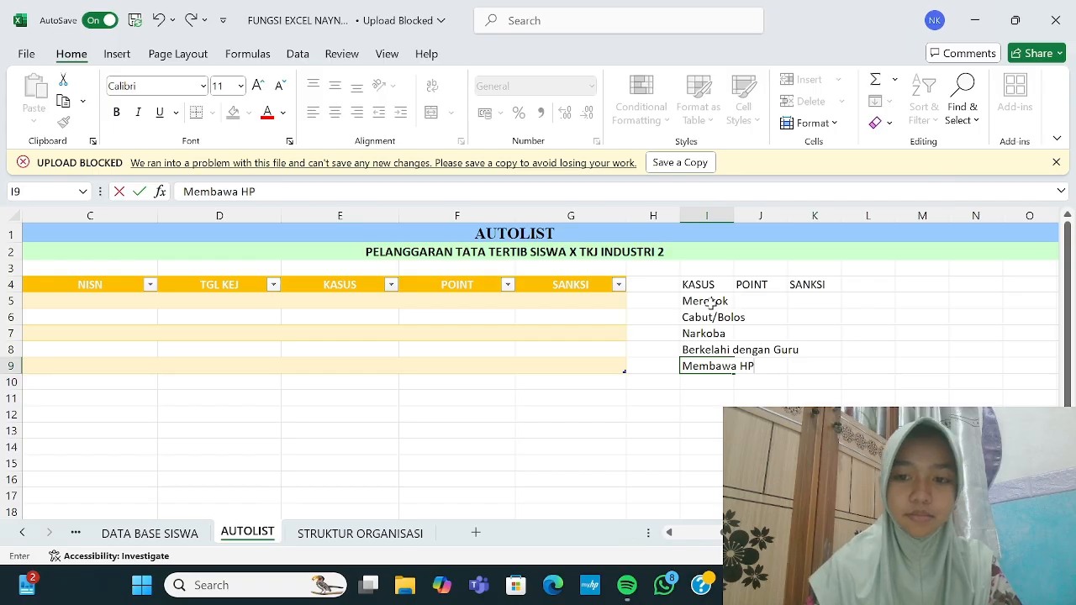
key("Return")
type("Terlambat")
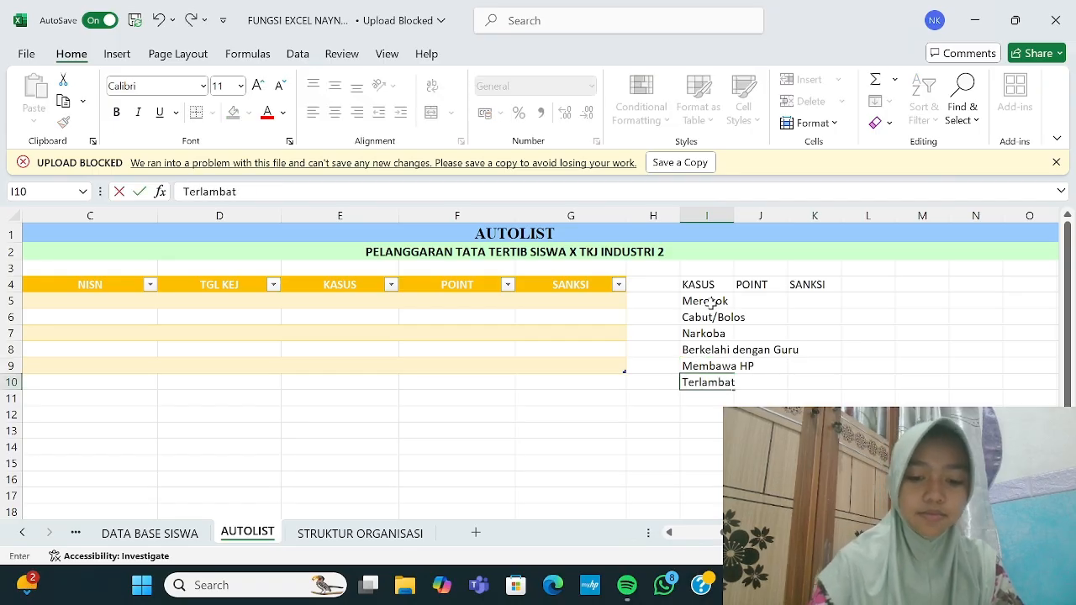
key("Return")
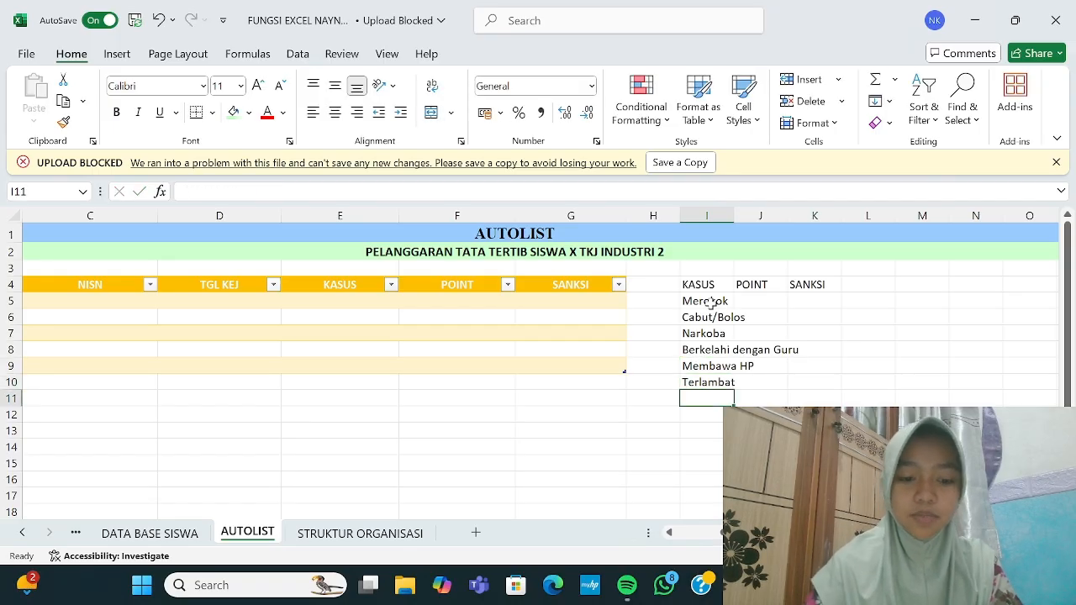
type("Tidak M")
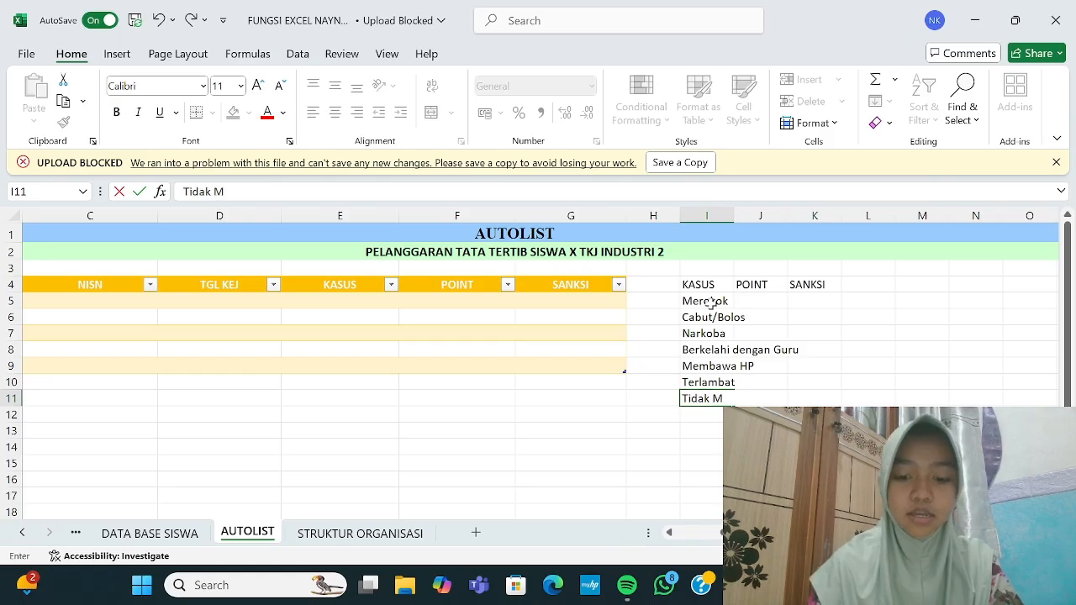
type("engerjakan")
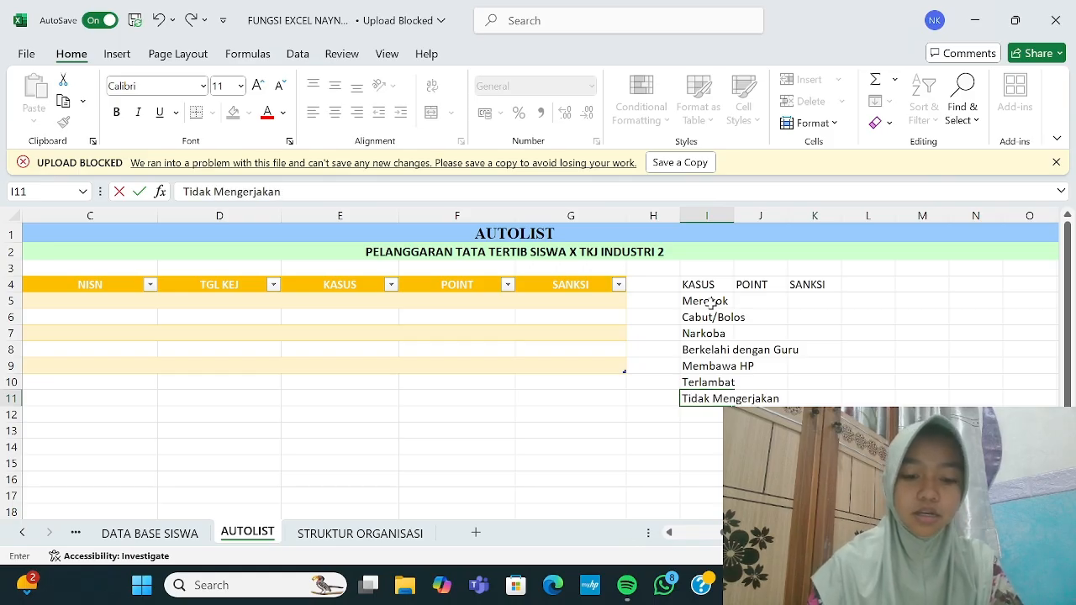
type(" TuG")
key("BackSpace")
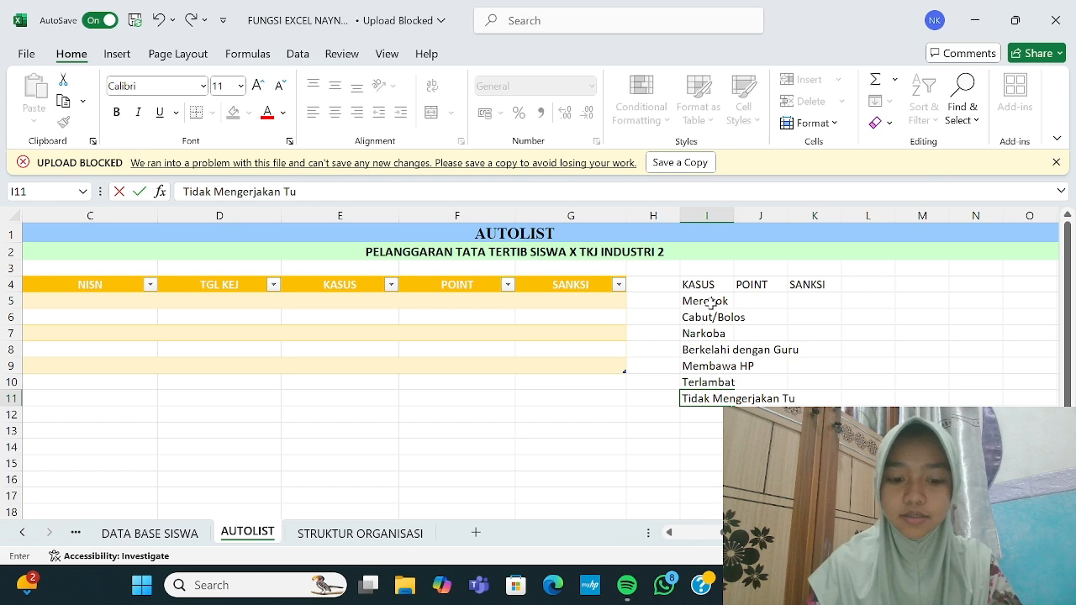
type("gAS")
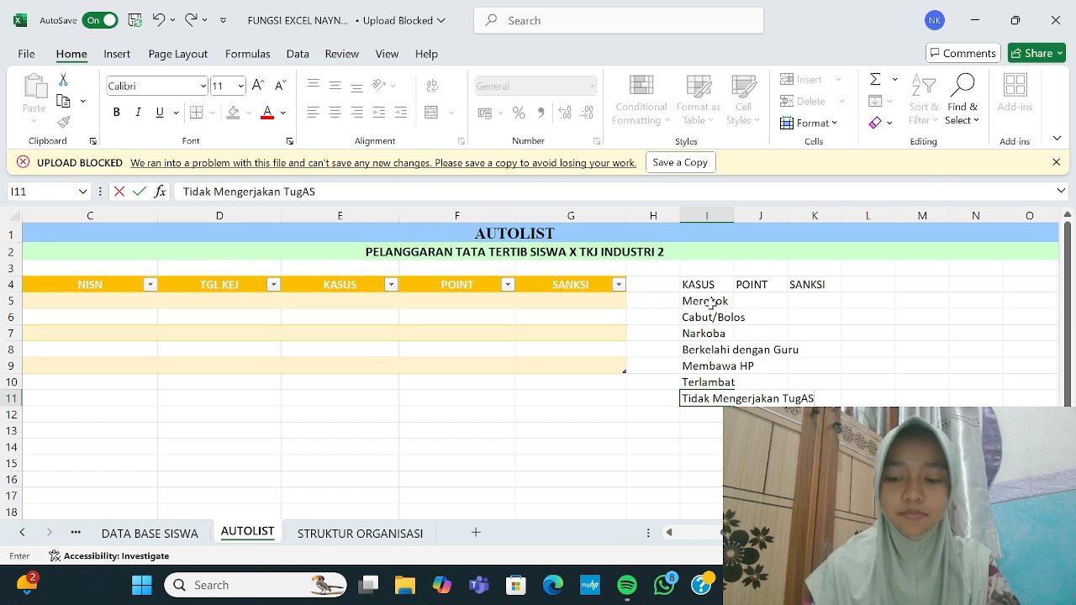
key("BackSpace")
key("BackSpace")
type("as")
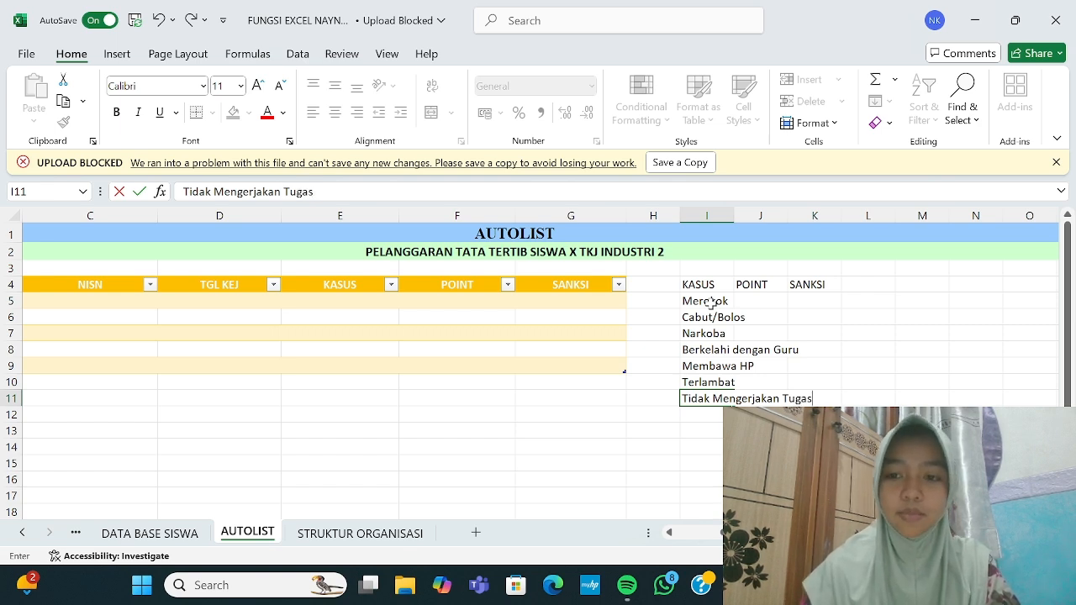
Step: Widen column I so the violation names fit
left_click(732, 232)
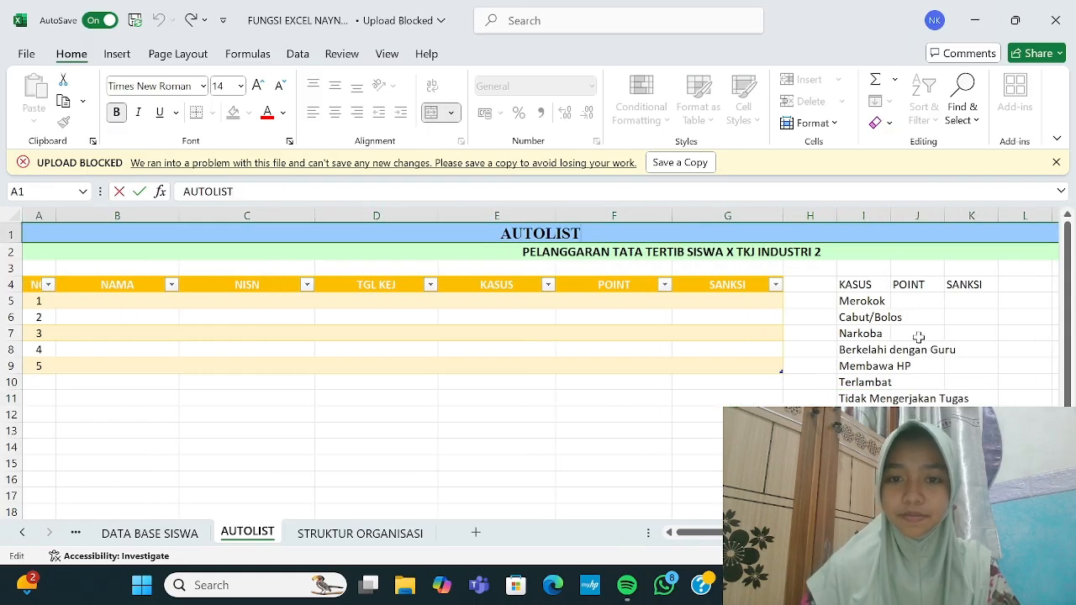
left_click(885, 332)
left_click_drag(889, 215, 984, 220)
scroll(986, 345, "right", 3)
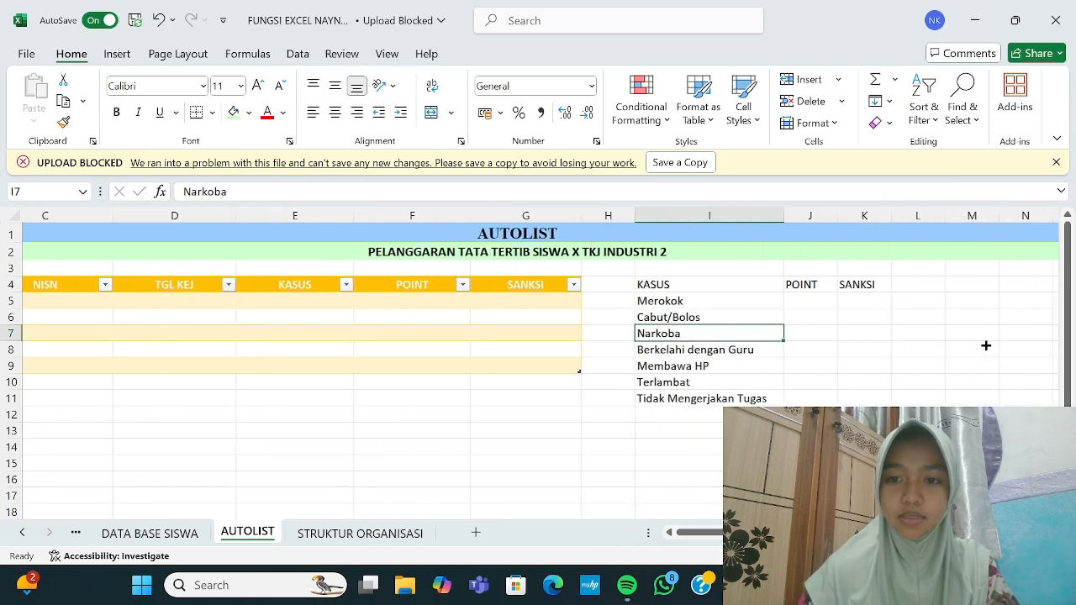
scroll(985, 345, "left", 1)
Step: Centre-align the KASUS, POINT and SANKSI reference table in I4:K12
left_click_drag(711, 285, 885, 406)
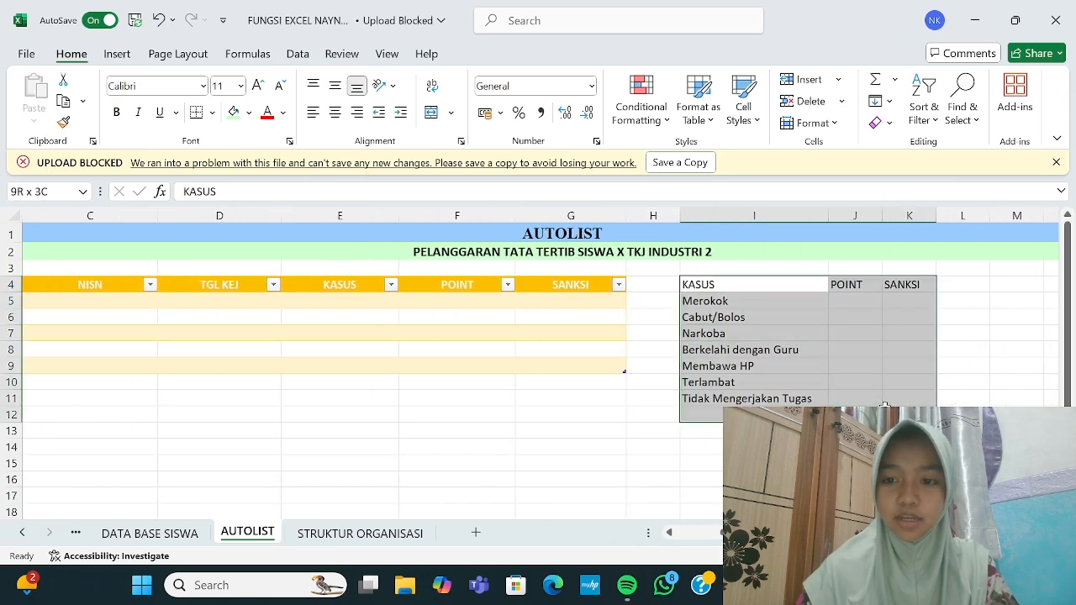
left_click(338, 114)
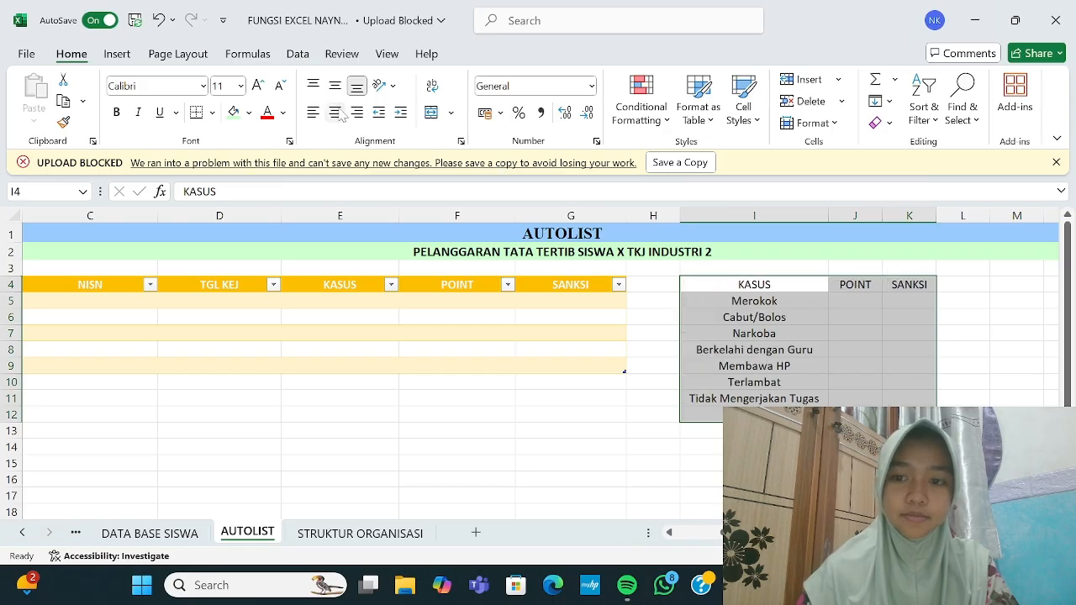
left_click(789, 350)
scroll(895, 396, "right", 1)
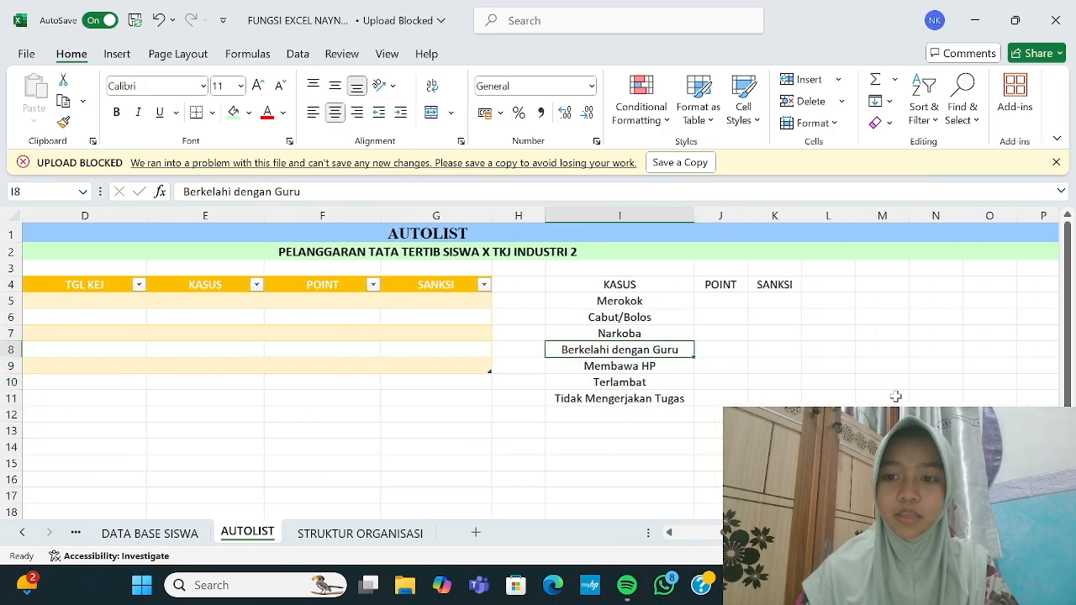
left_click(724, 298)
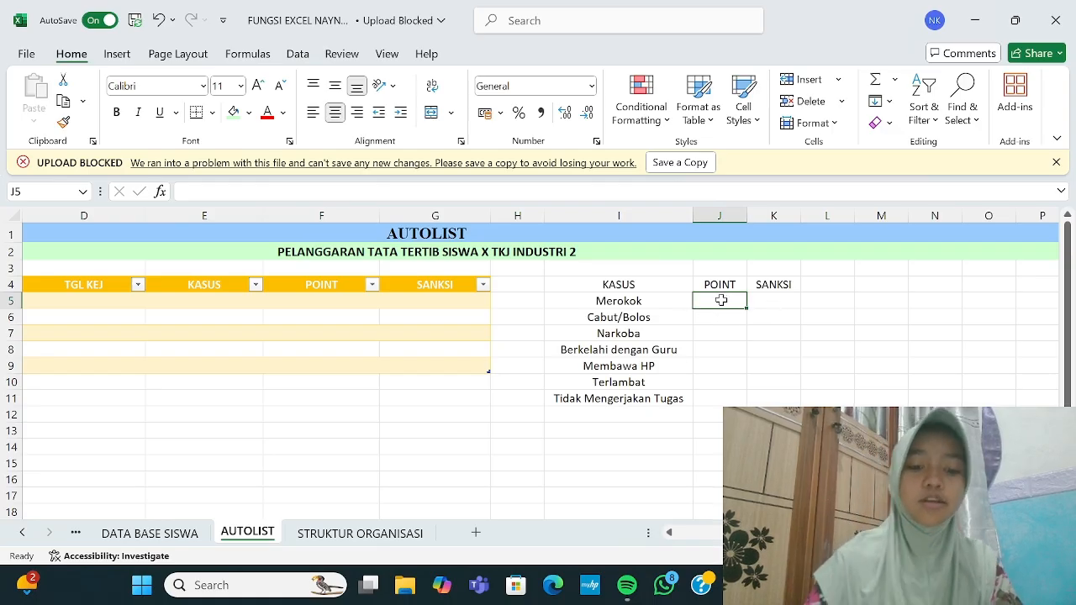
Step: Enter POINT values 250, 150, 1000 and 1000 for Merokok through Berkelahi dengan Guru
type("250")
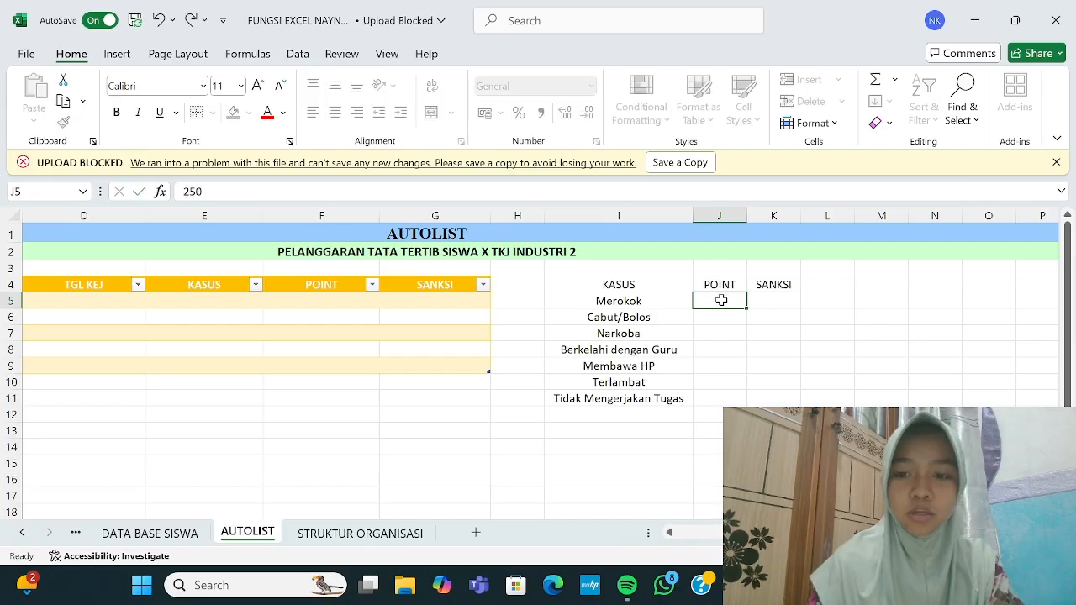
key("Return")
type("150")
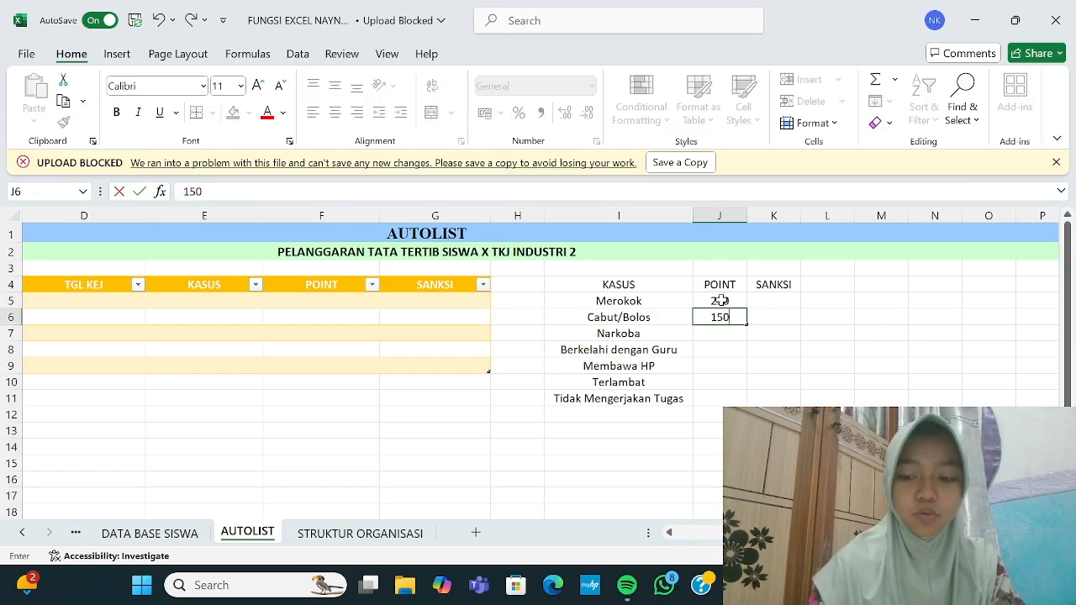
key("Return")
type("1000")
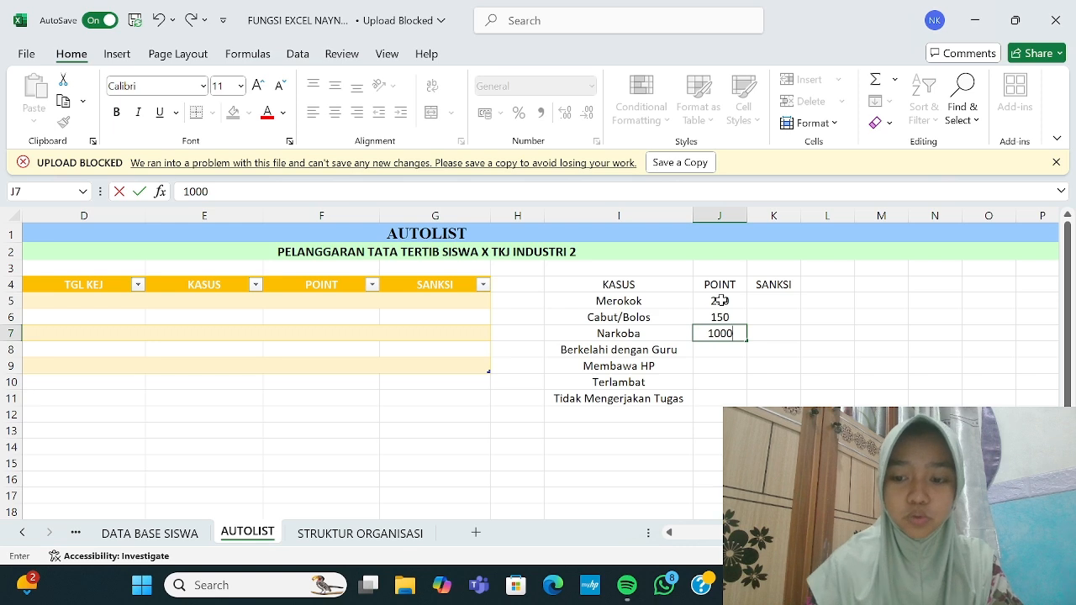
key("Return")
type("1000")
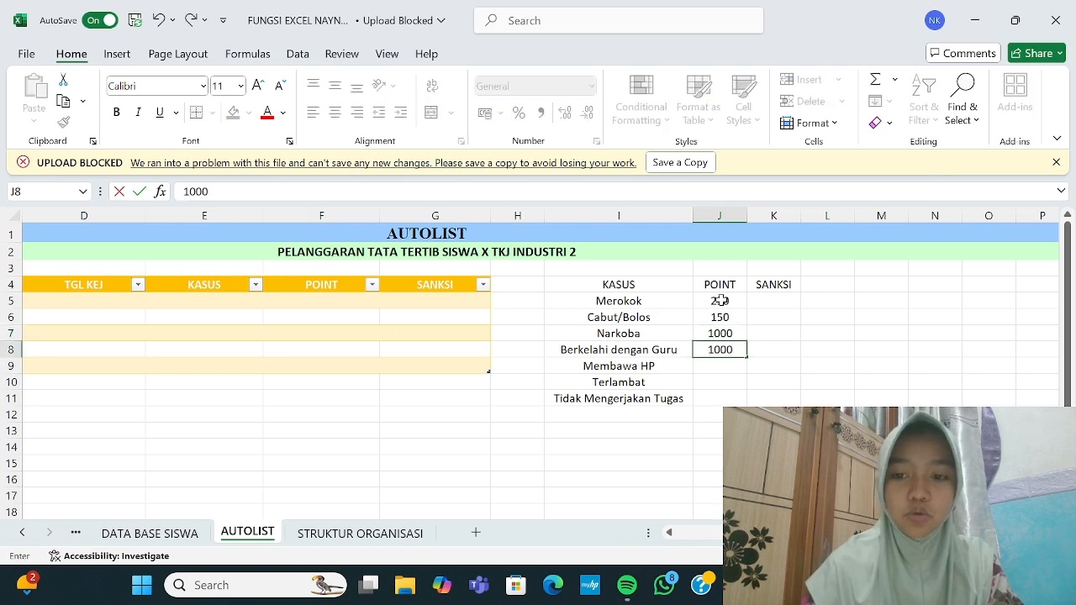
key("Return")
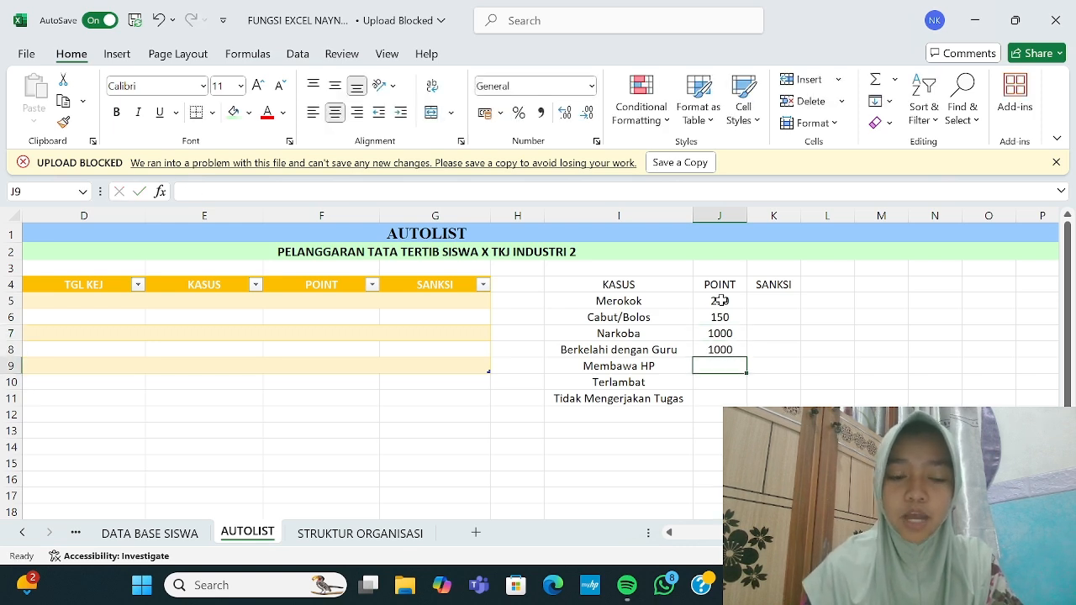
Step: Enter 100, 50 and 35 points for the last three violations, correcting J11 from 50 to 35
type("100")
key("Return")
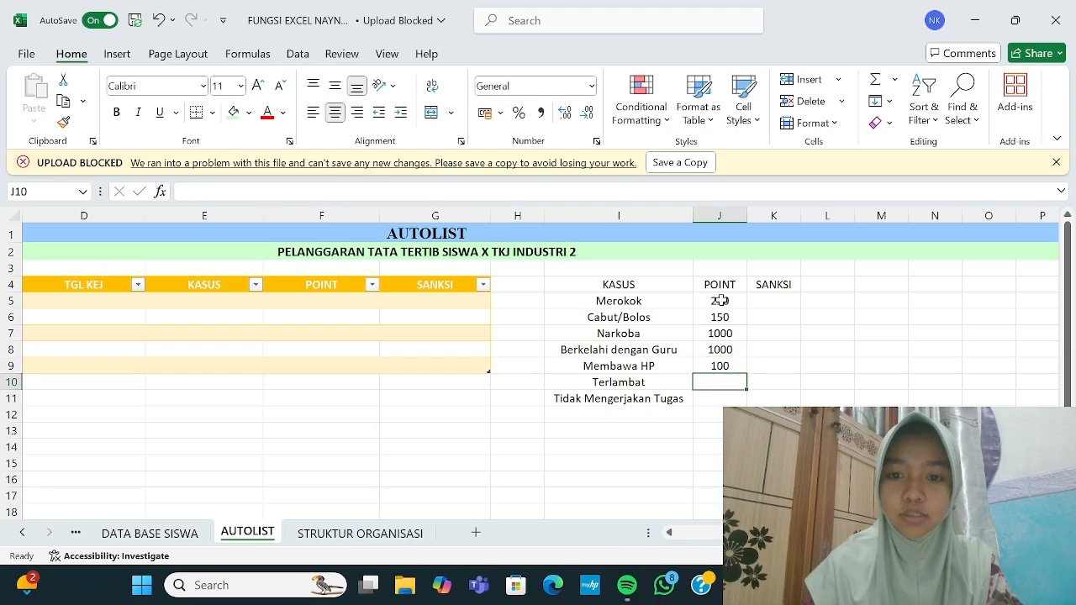
type("50")
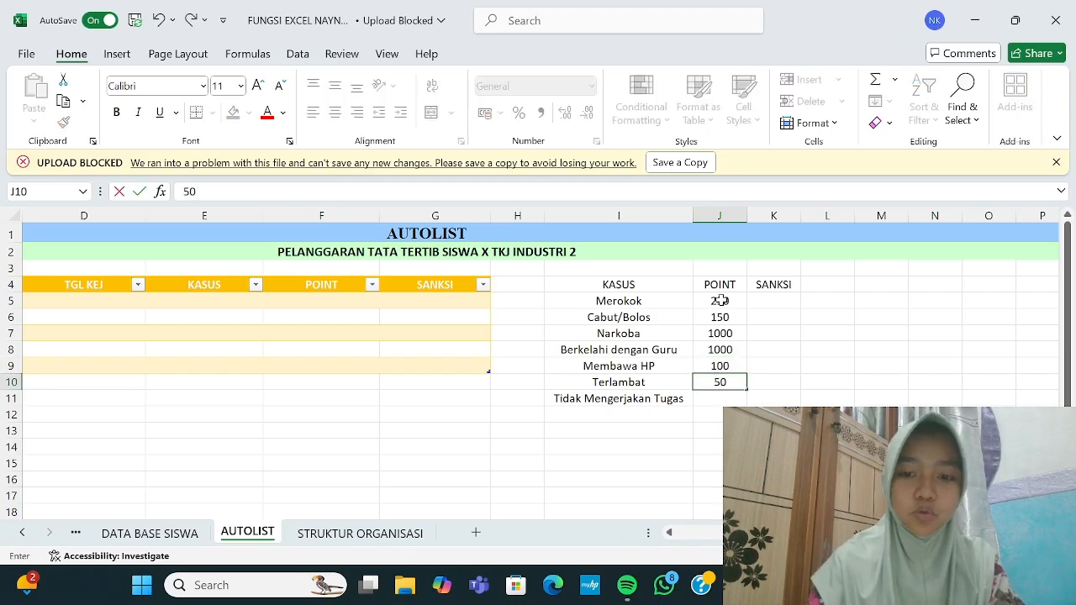
key("Return")
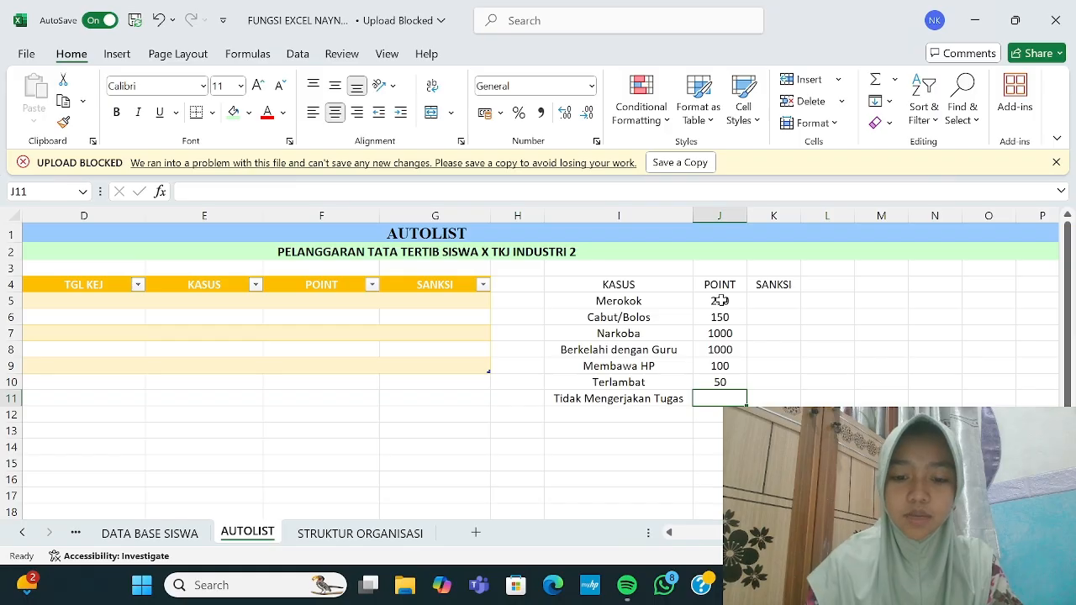
type("50")
key("Return")
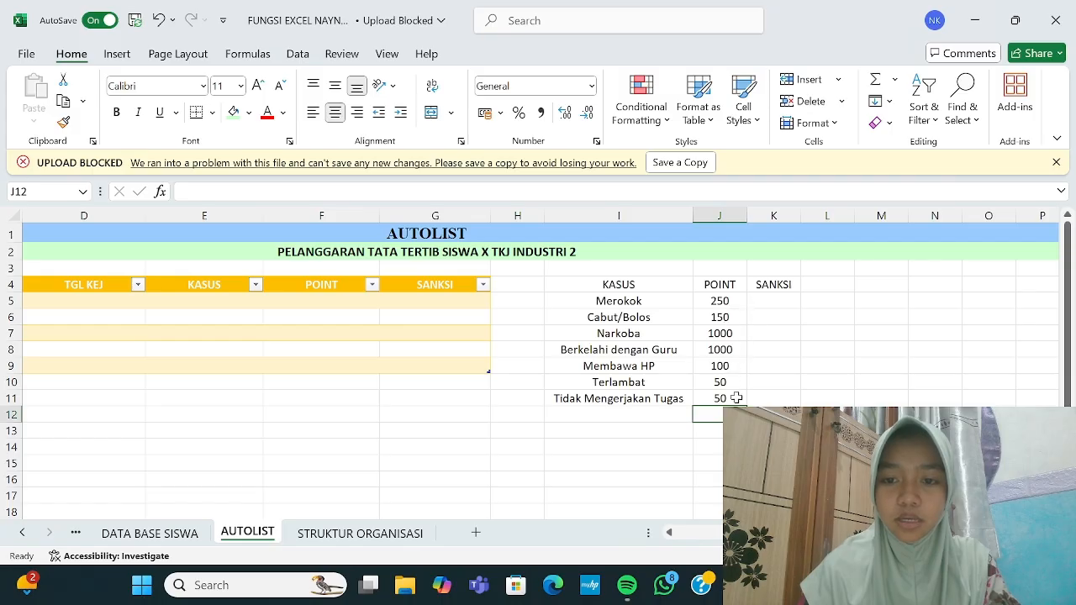
left_click(723, 399)
key("BackSpace")
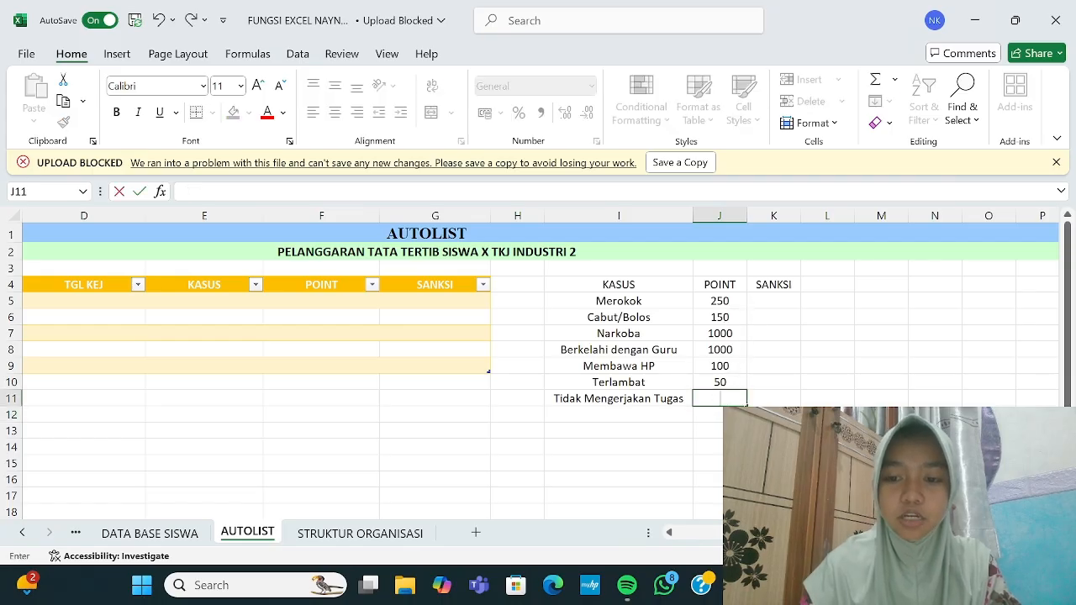
type("35")
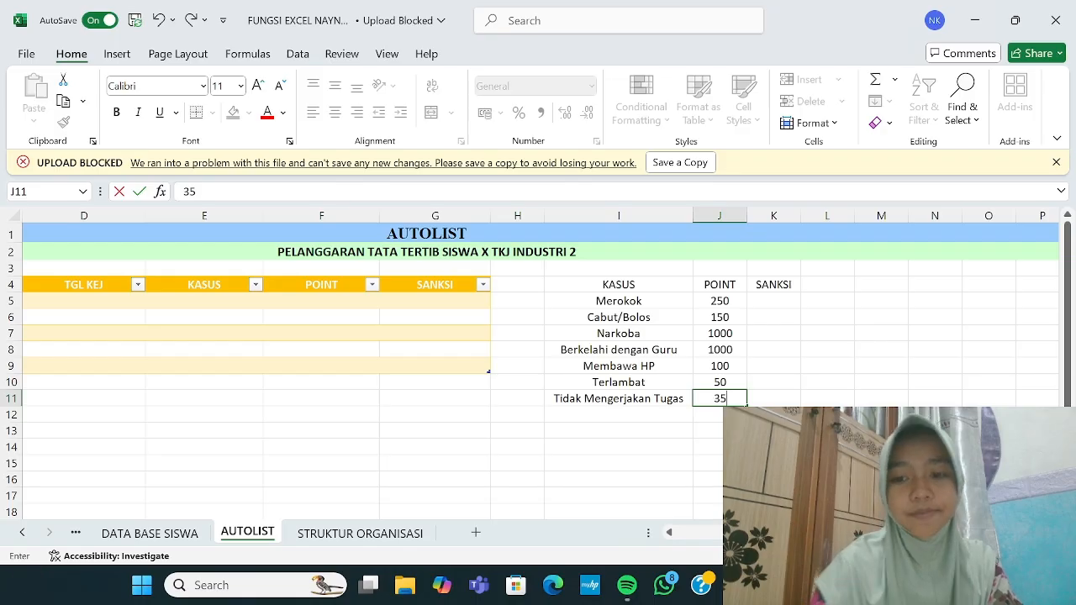
key("Return")
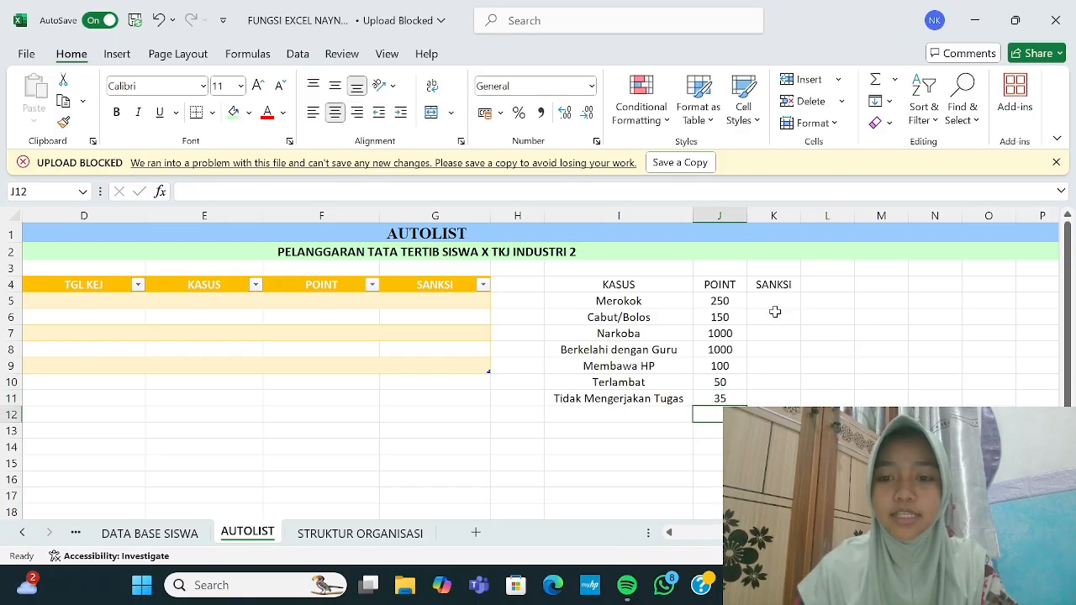
Step: Enter sanctions Pemanggilan Orang Tua, PLH and Dikeluarkan dari Sekolah for Merokok, Cabut/Bolos and Narkoba
left_click(776, 300)
type("Pe")
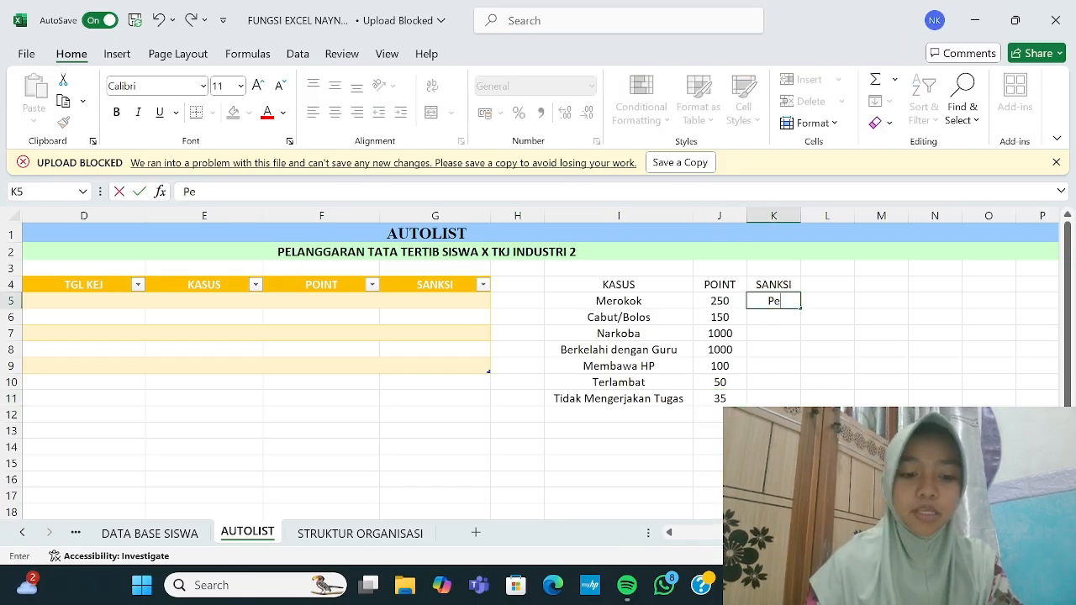
type("manggilan O")
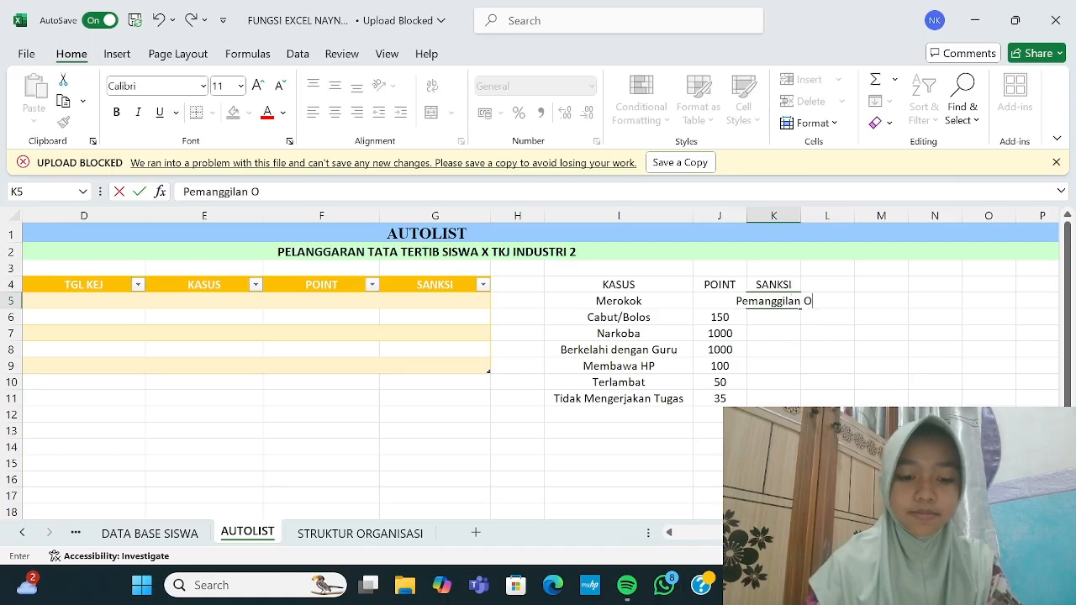
type("rang Tua")
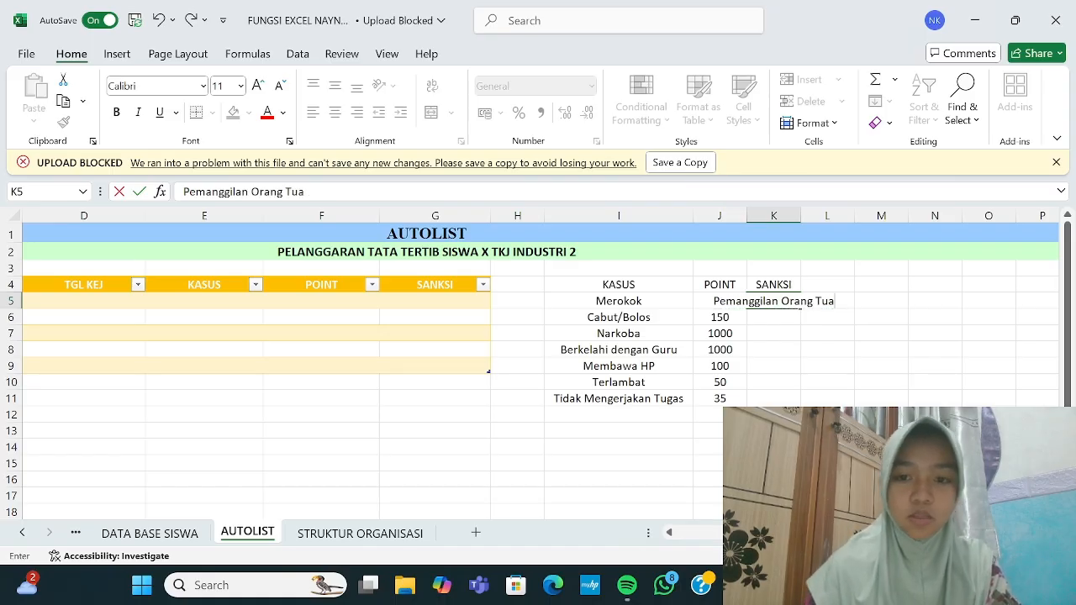
key("Return")
type("PLH")
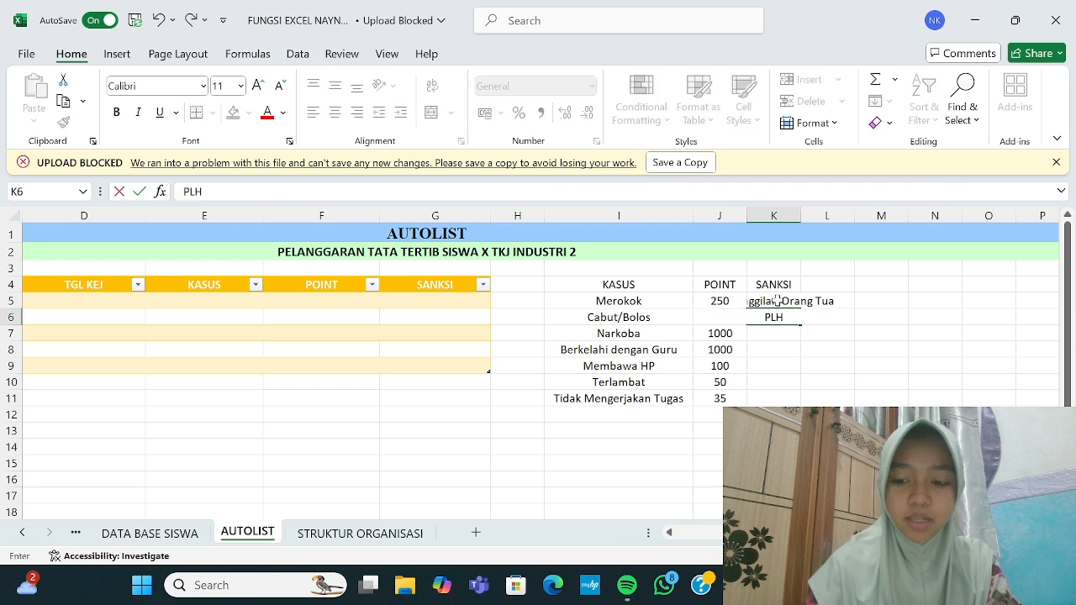
key("Return")
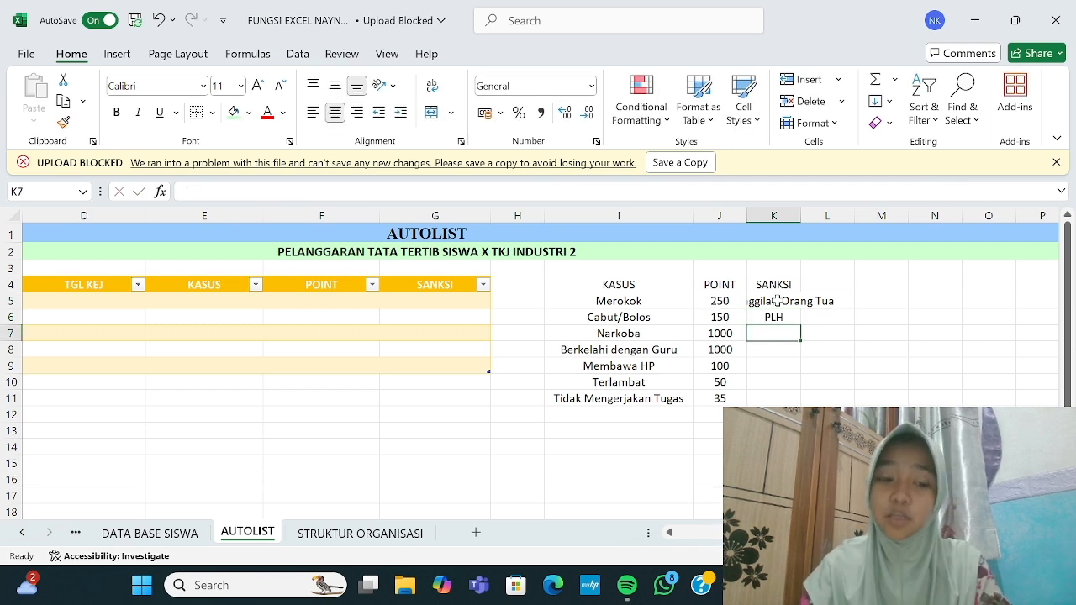
type("Dikelua")
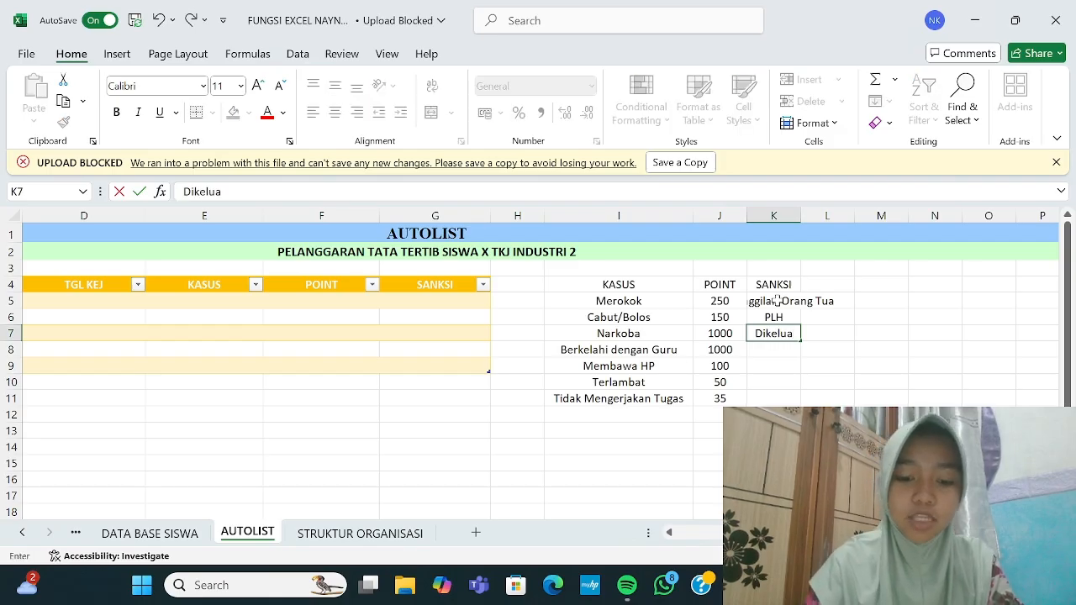
type("rkan d")
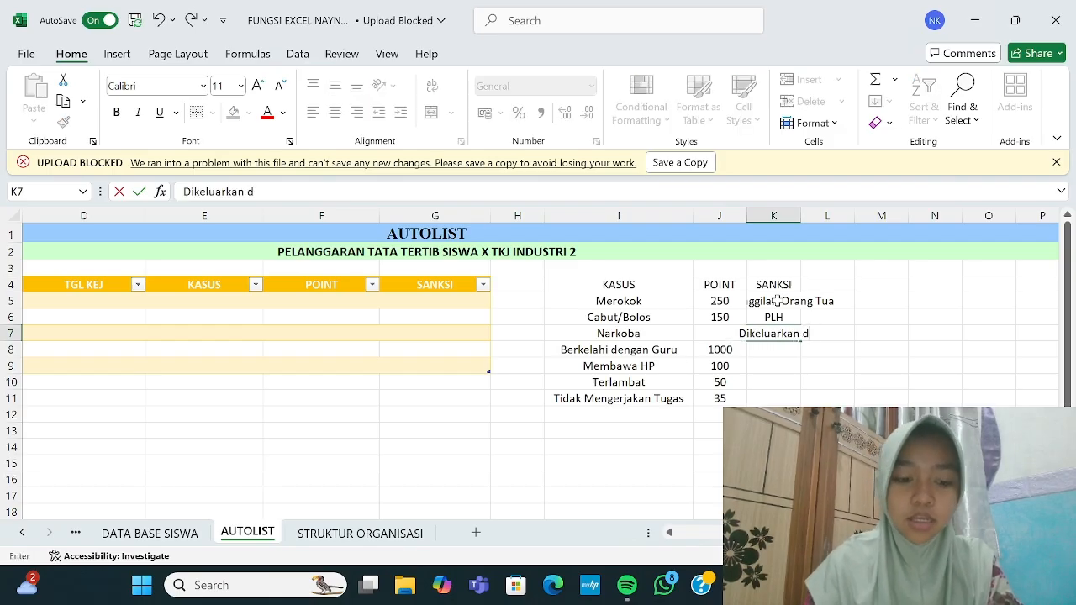
type("ari Sekolah")
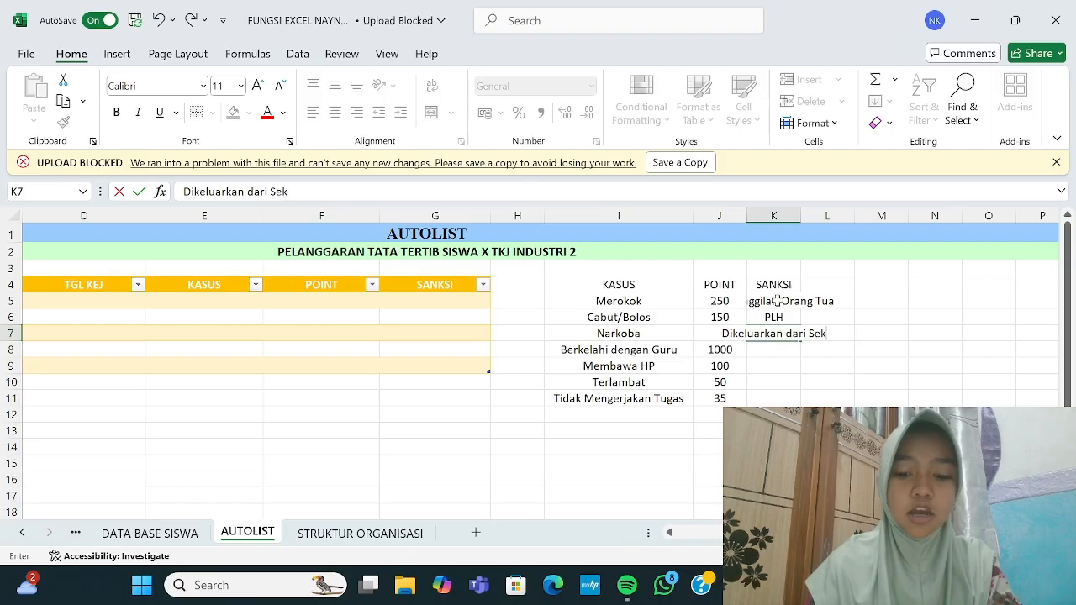
key("Return")
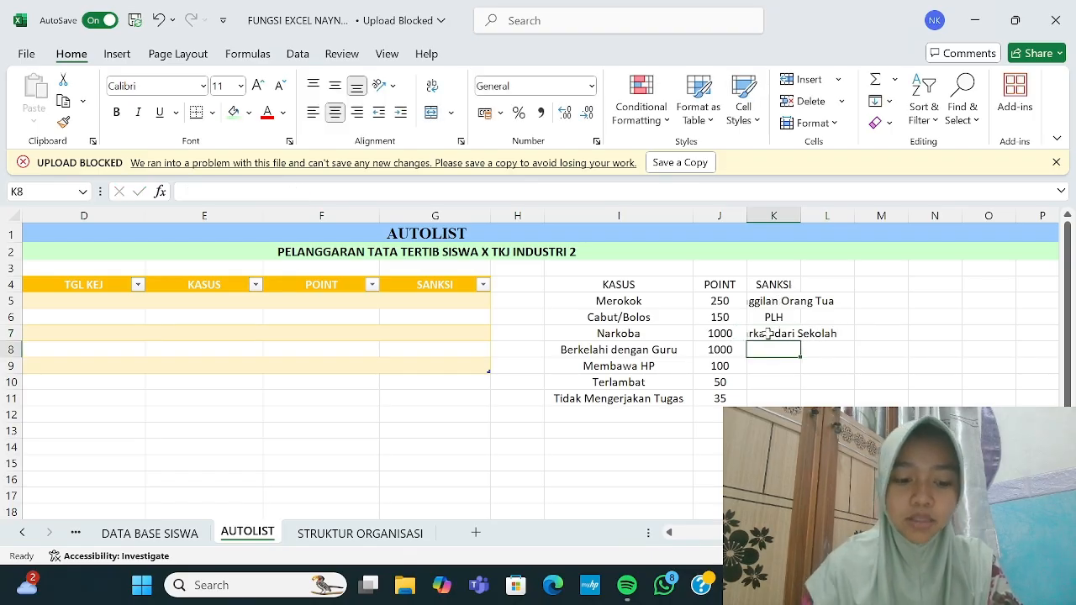
Step: Fill the remaining sanctions: Dikeluarkan dari Sekolah, Pembinaan, PLH and Pembinaan, fixing typos
type("Dikeluarkan dari Sekolah")
key("Return")
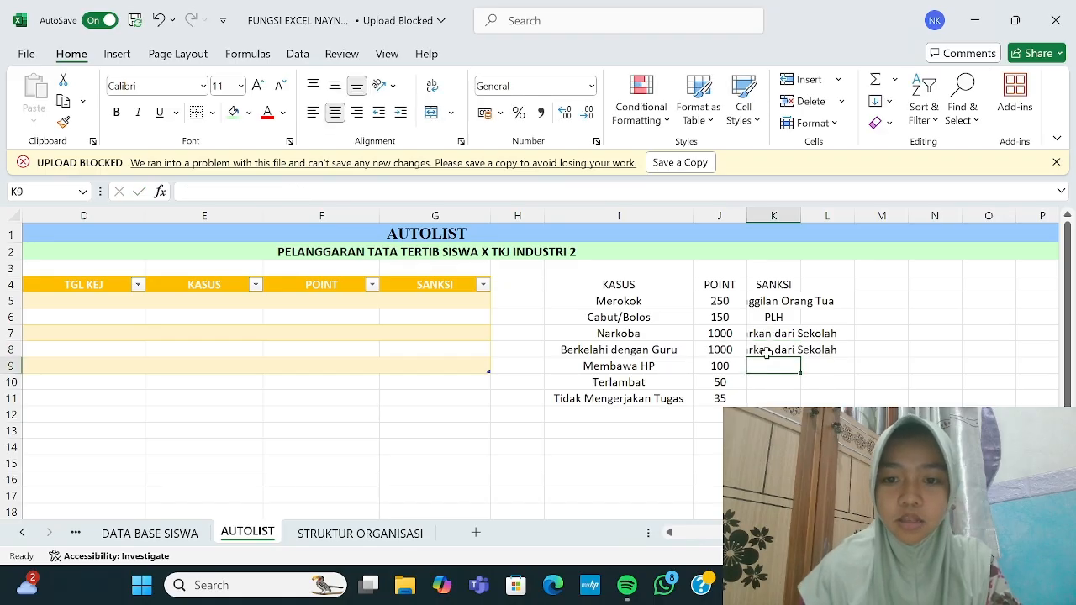
type("Pembinaan")
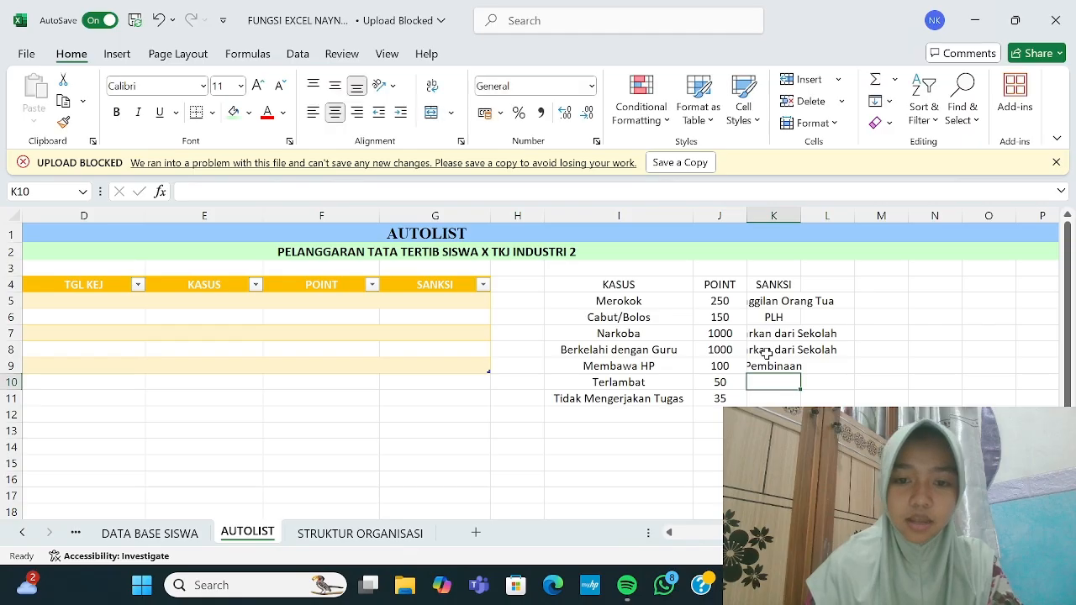
type("Pemb")
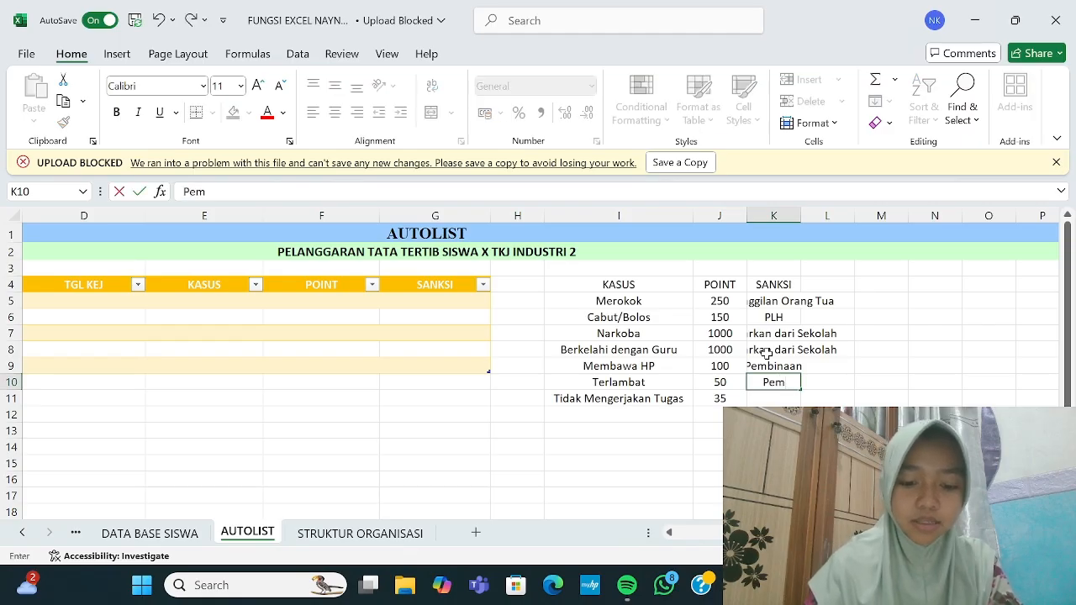
key("BackSpace")
key("BackSpace")
key("BackSpace")
key("BackSpace")
key("BackSpace")
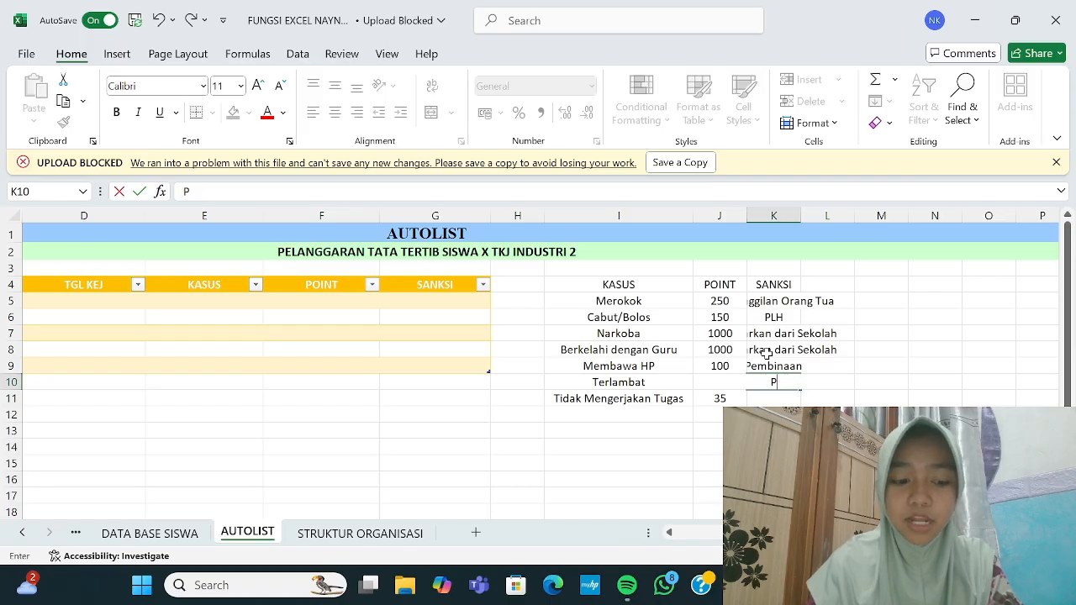
type("LH")
key("Return")
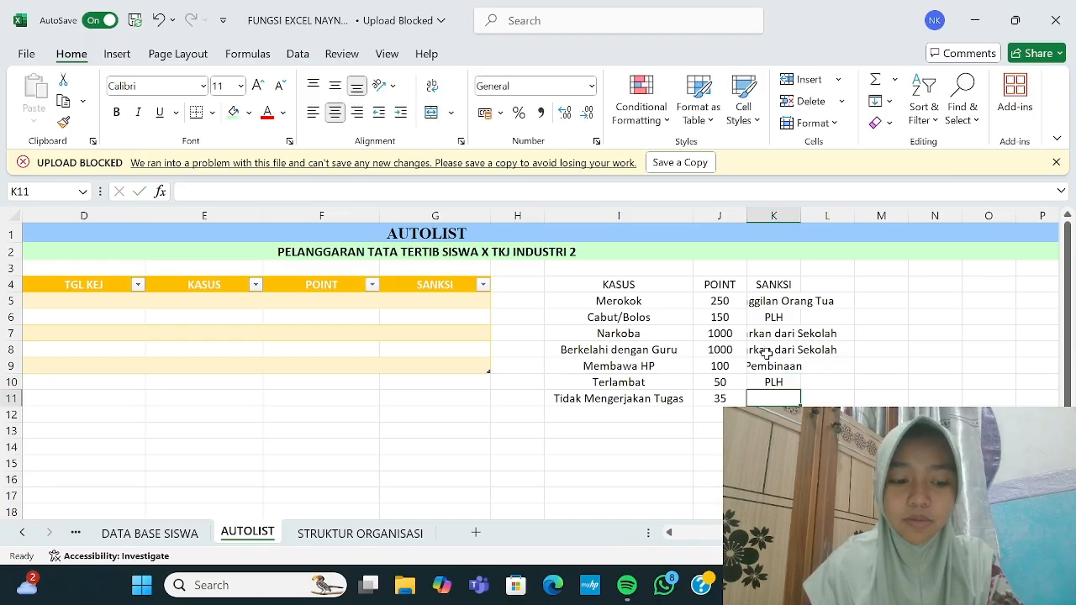
type("Pembinaann")
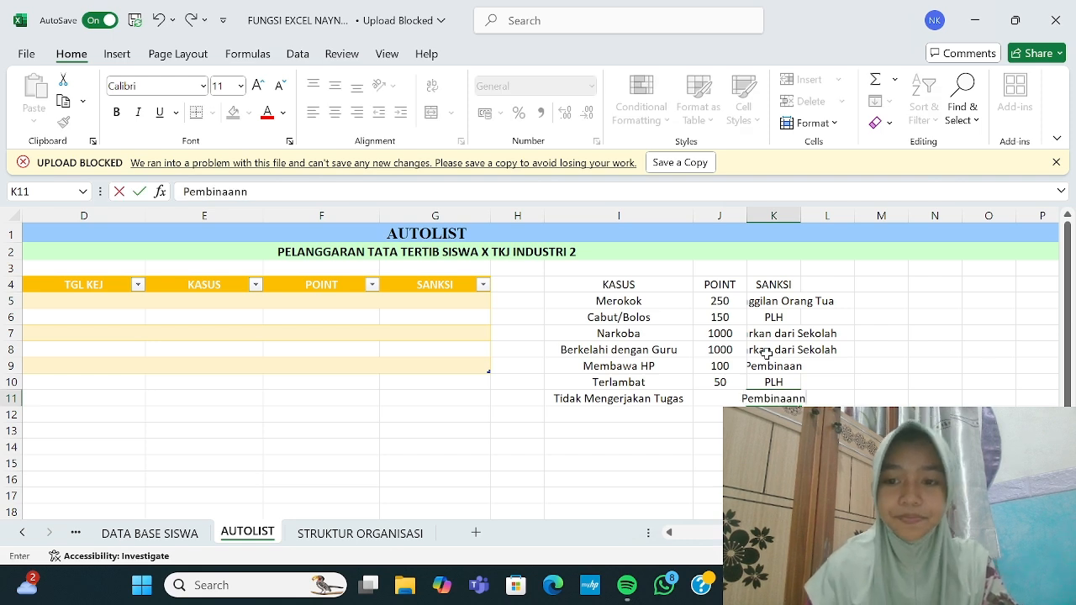
key("BackSpace")
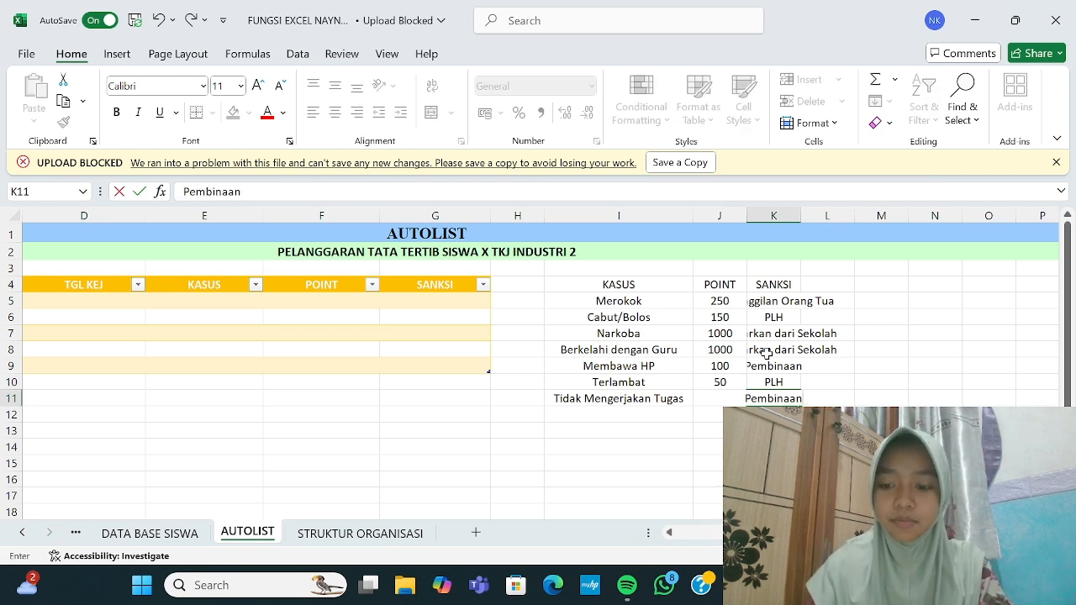
left_click(858, 382)
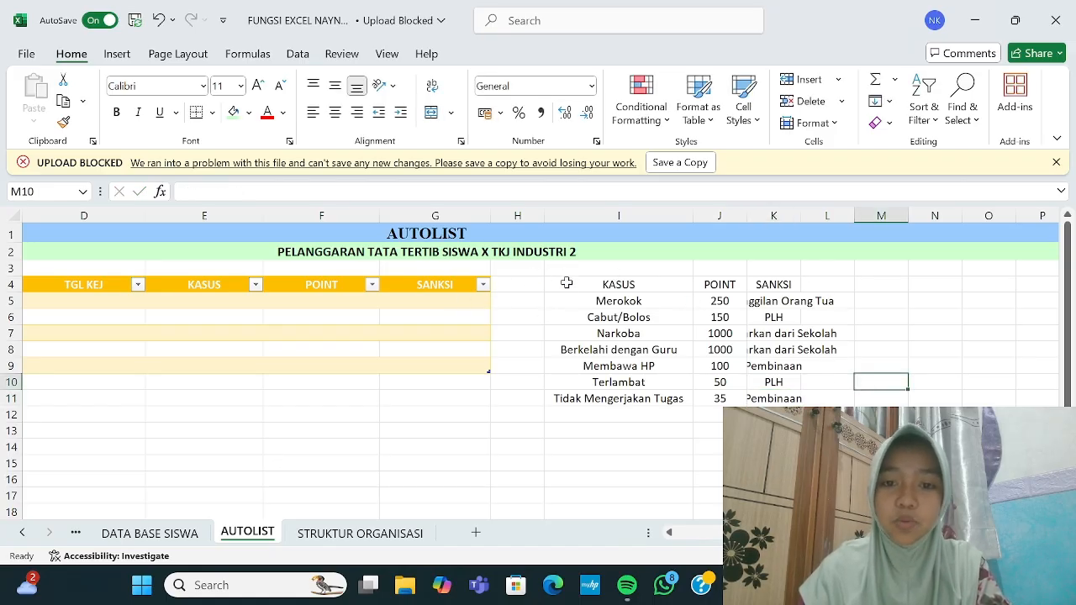
left_click_drag(567, 284, 777, 401)
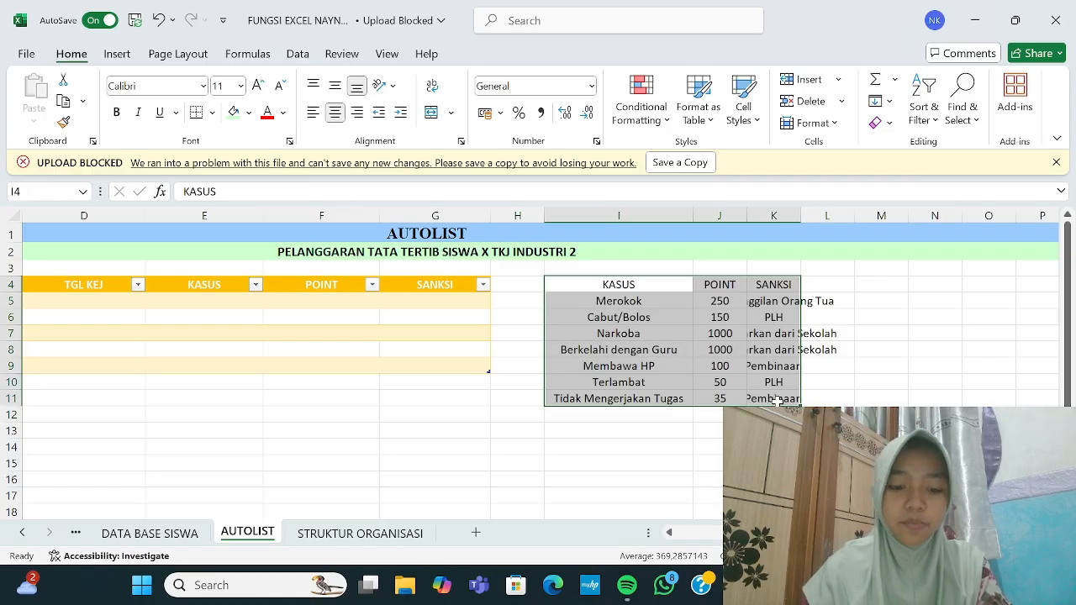
key("ctrl+t")
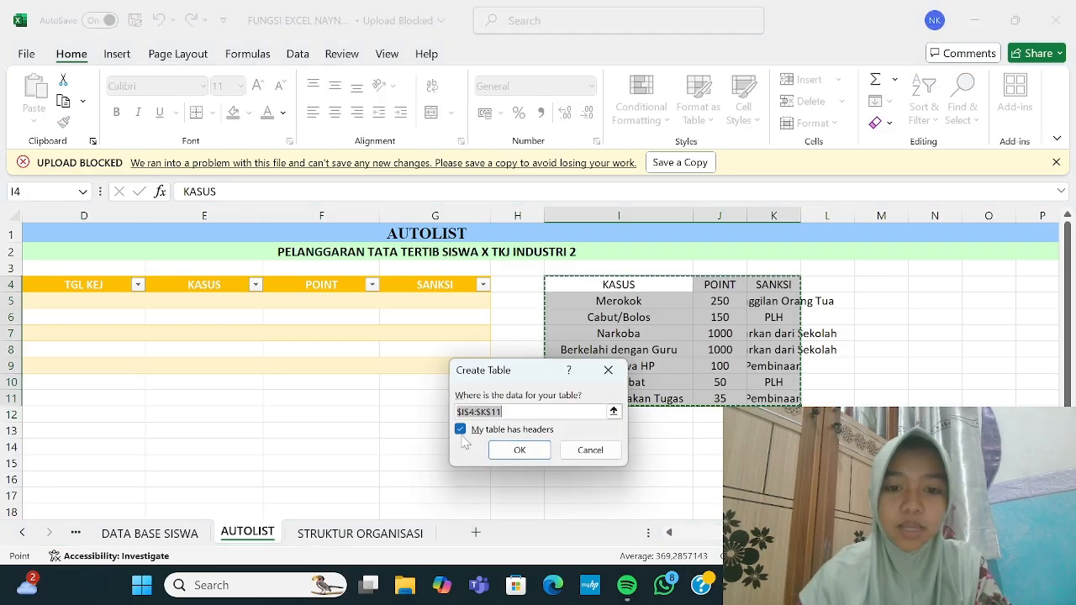
left_click(459, 429)
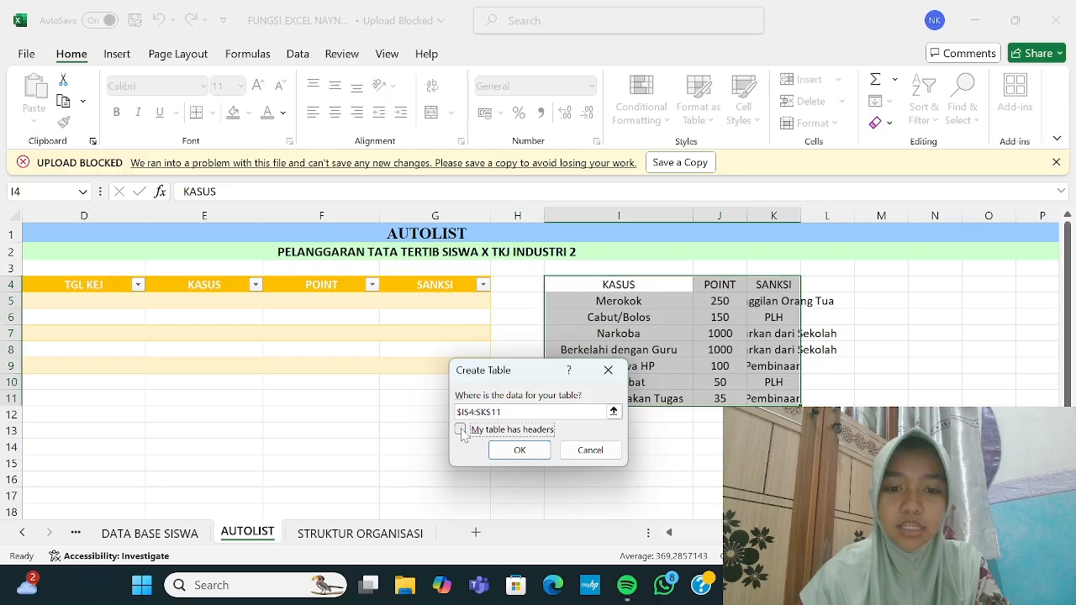
left_click(517, 451)
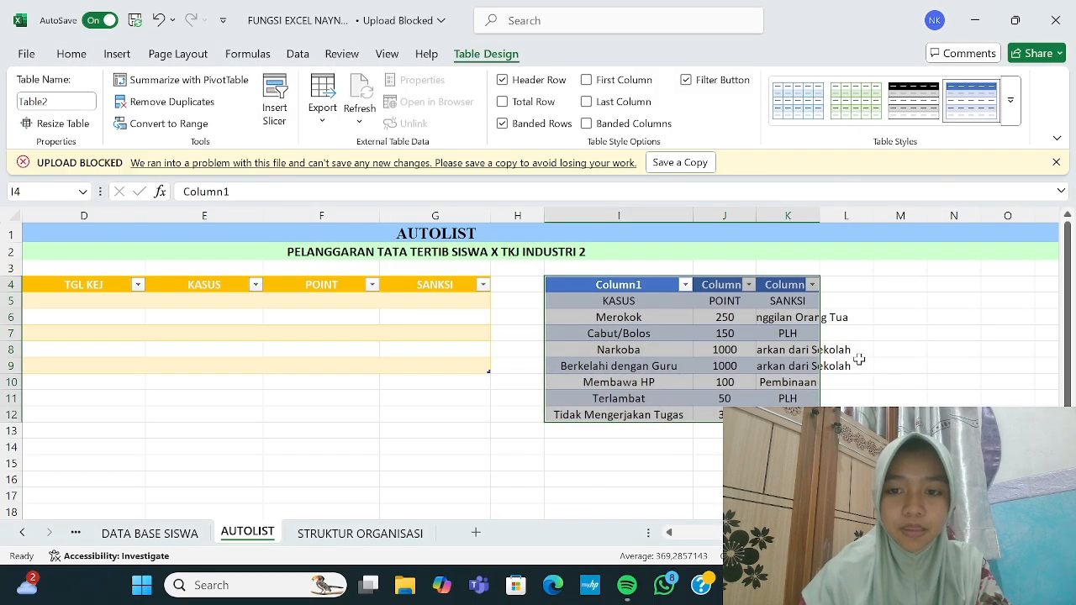
key("ctrl+z")
left_click(902, 362)
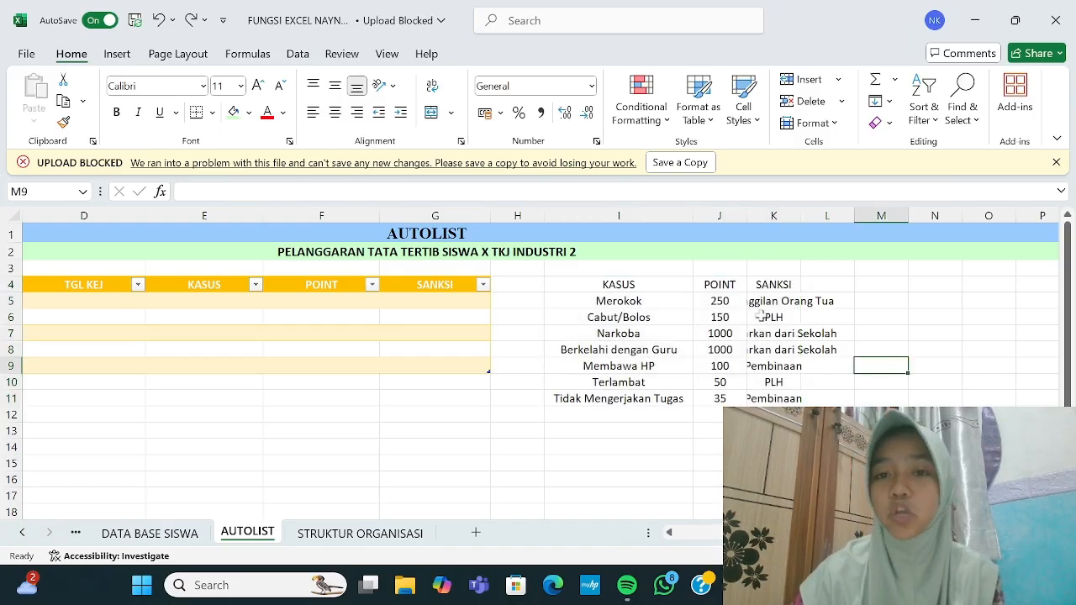
Step: Apply All Borders to the I4:K11 reference list and widen column K so sanctions fit
left_click(831, 394)
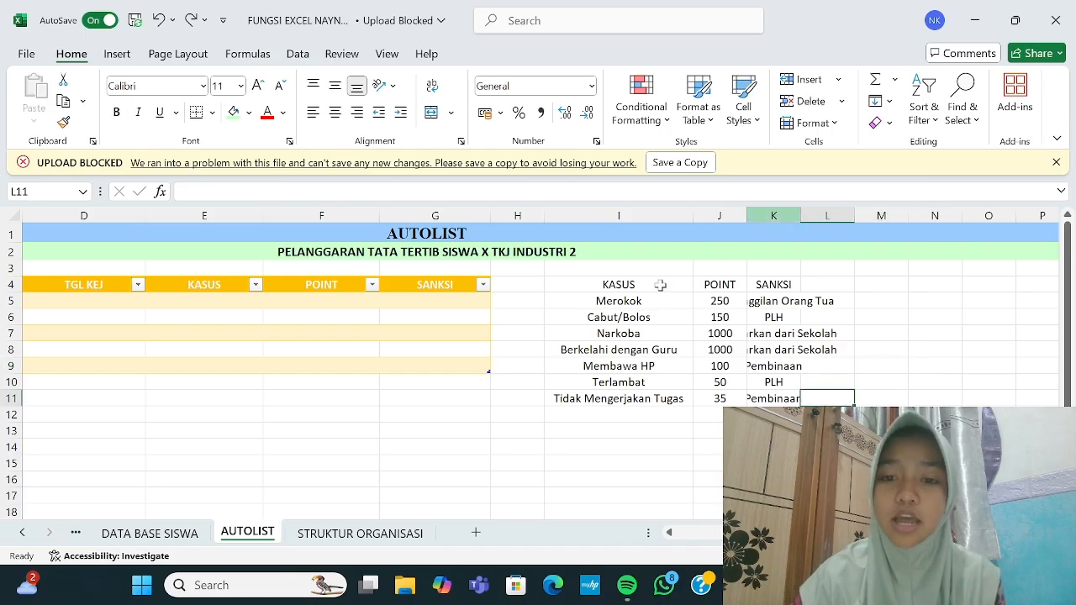
left_click_drag(593, 288, 788, 397)
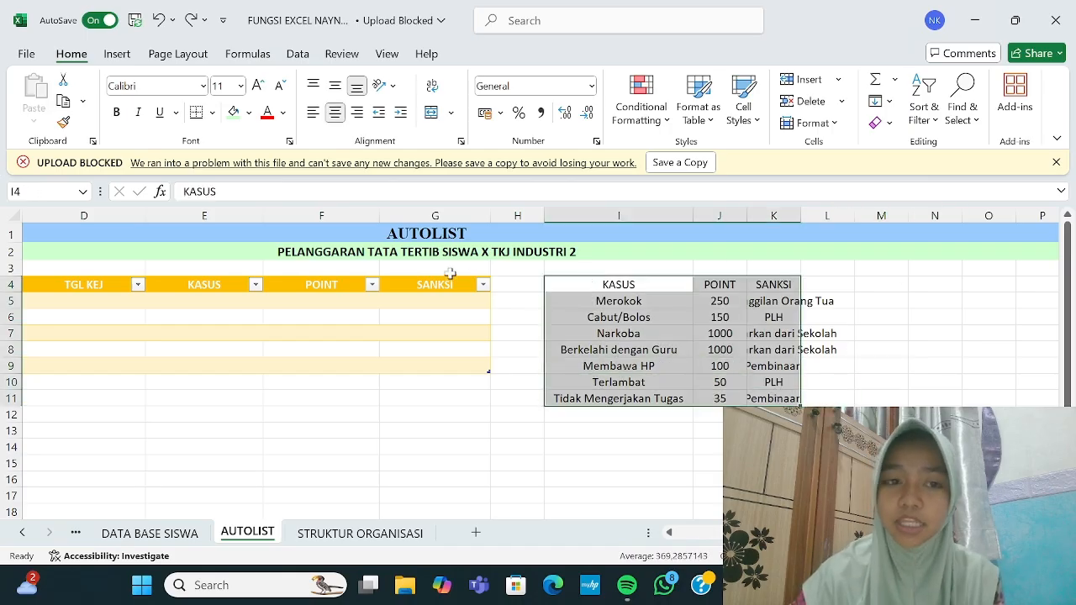
left_click(213, 113)
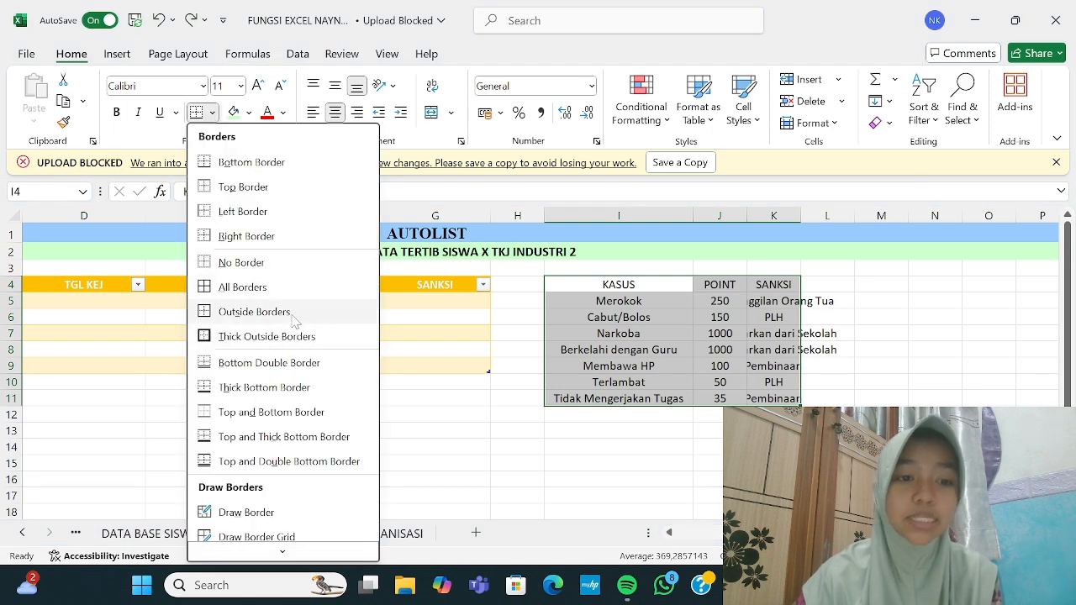
left_click(303, 289)
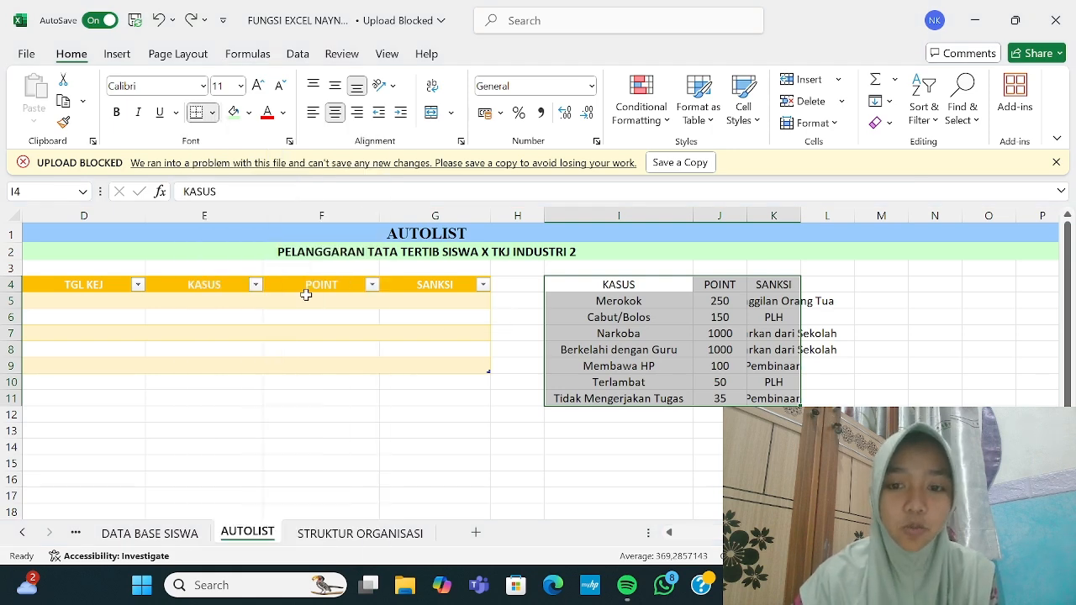
left_click(786, 405)
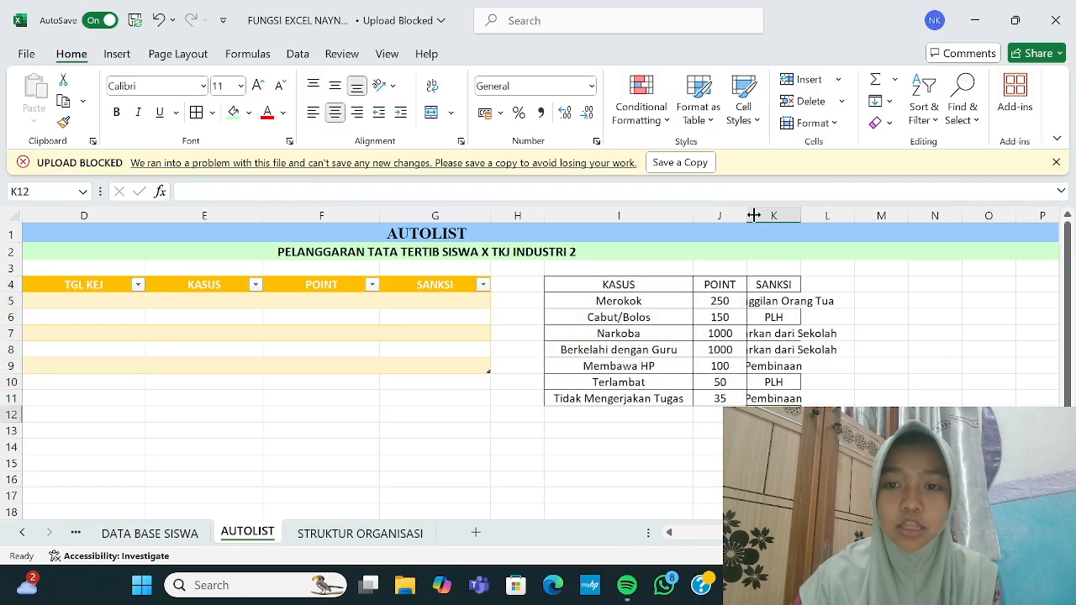
left_click_drag(746, 220, 928, 215)
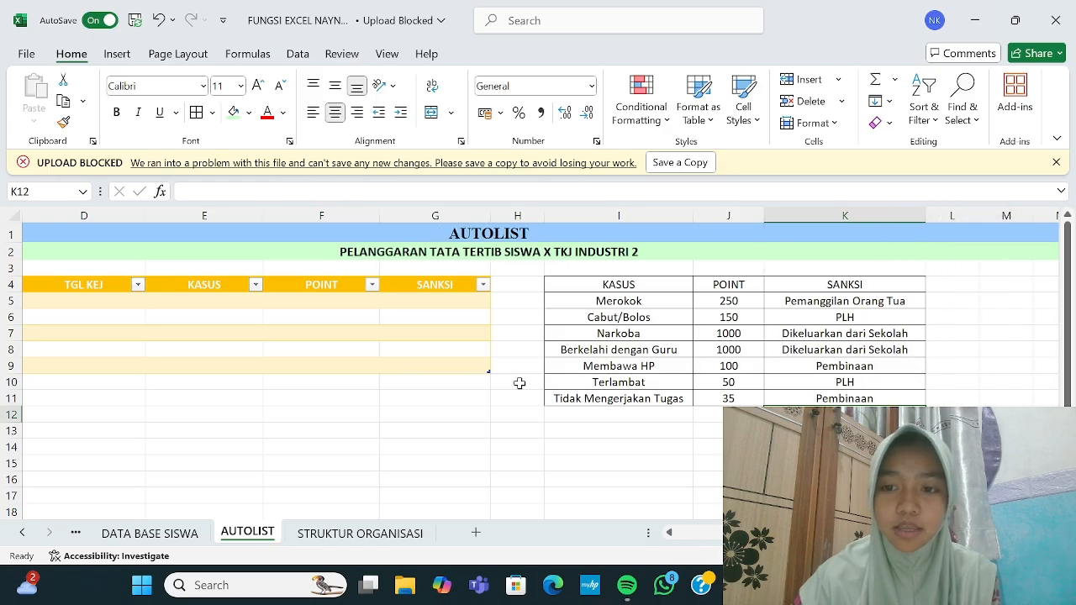
left_click_drag(627, 304, 627, 400)
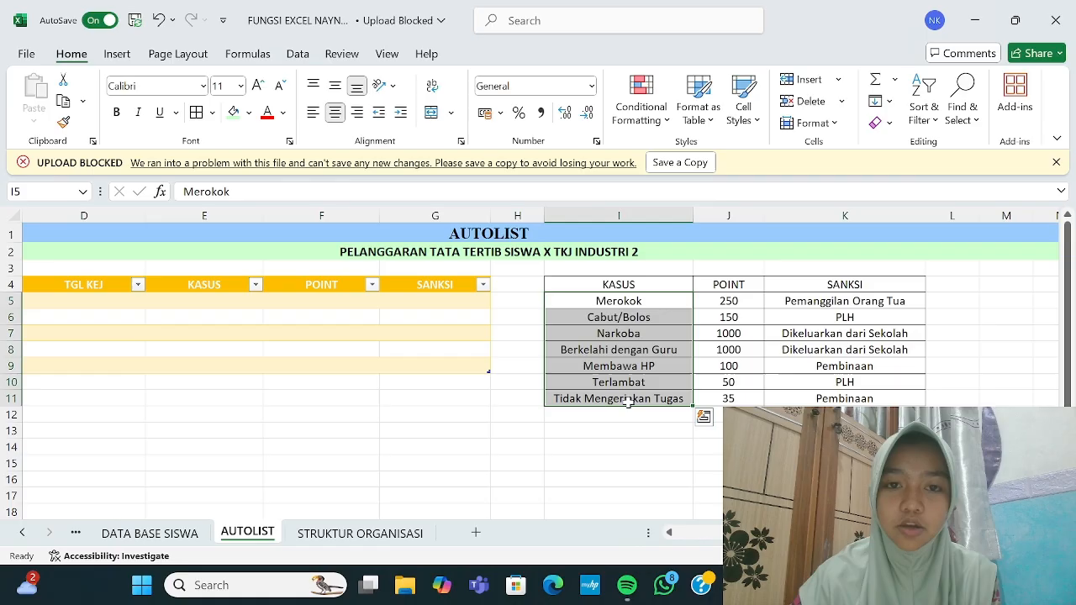
Step: Left-align the case names and give the KASUS, POINT, SANKSI header row a pink fill
left_click(313, 112)
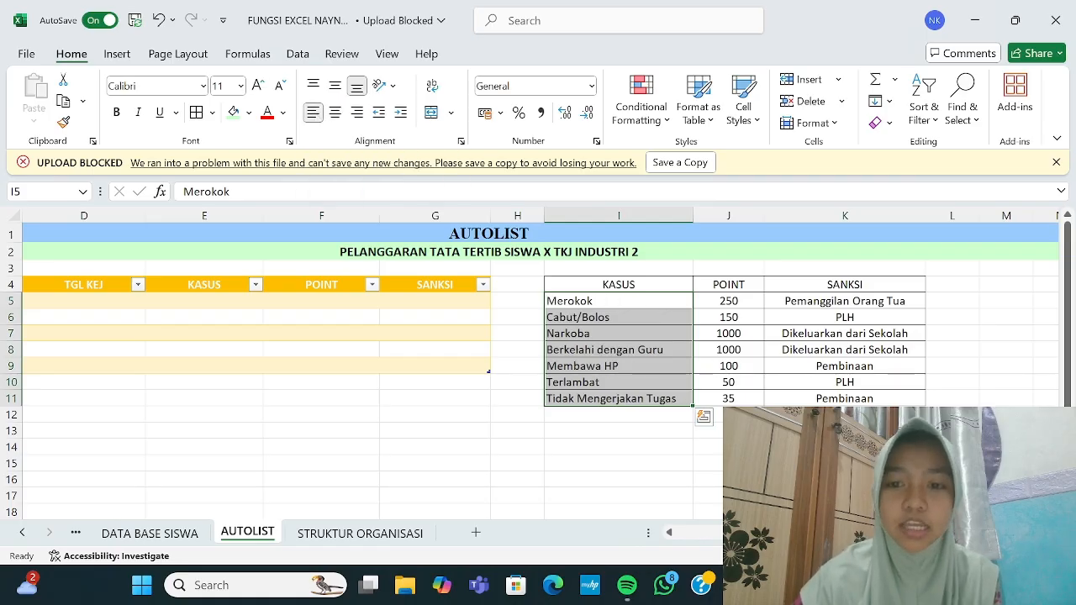
left_click(787, 334)
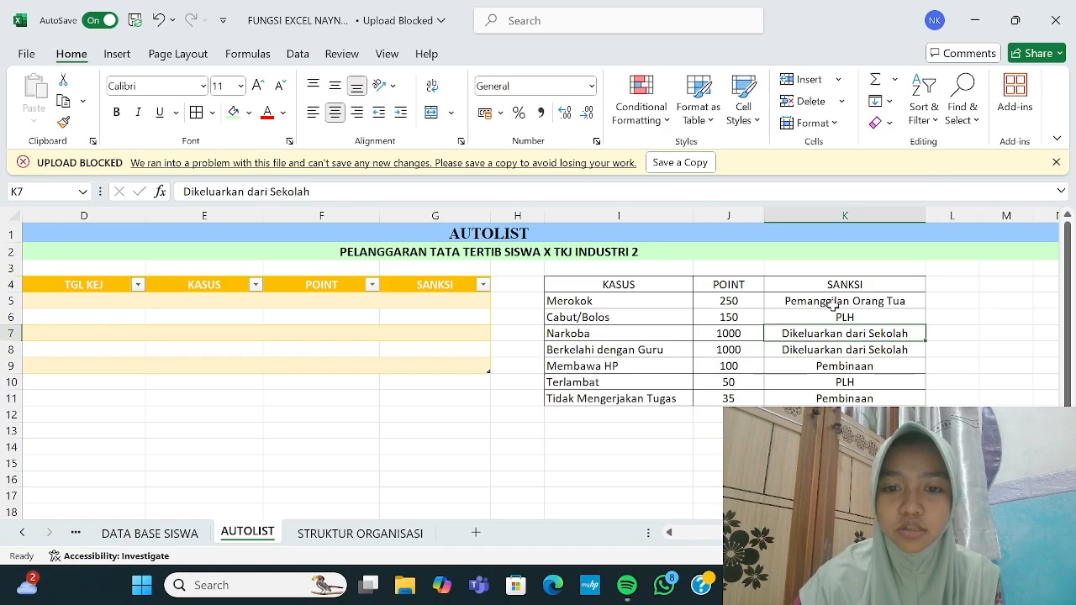
left_click_drag(561, 280, 866, 283)
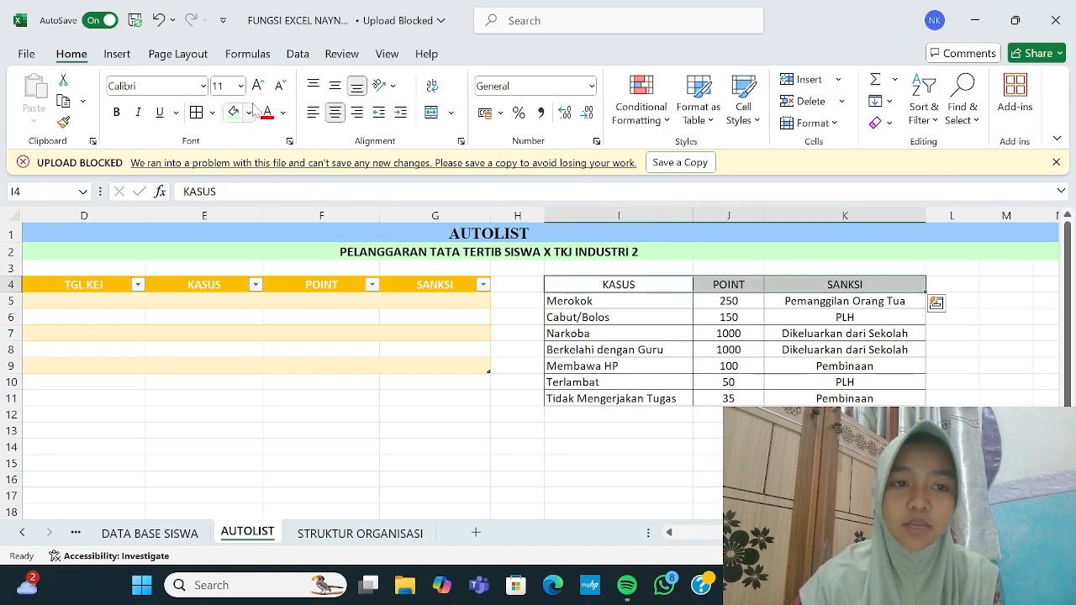
left_click(249, 112)
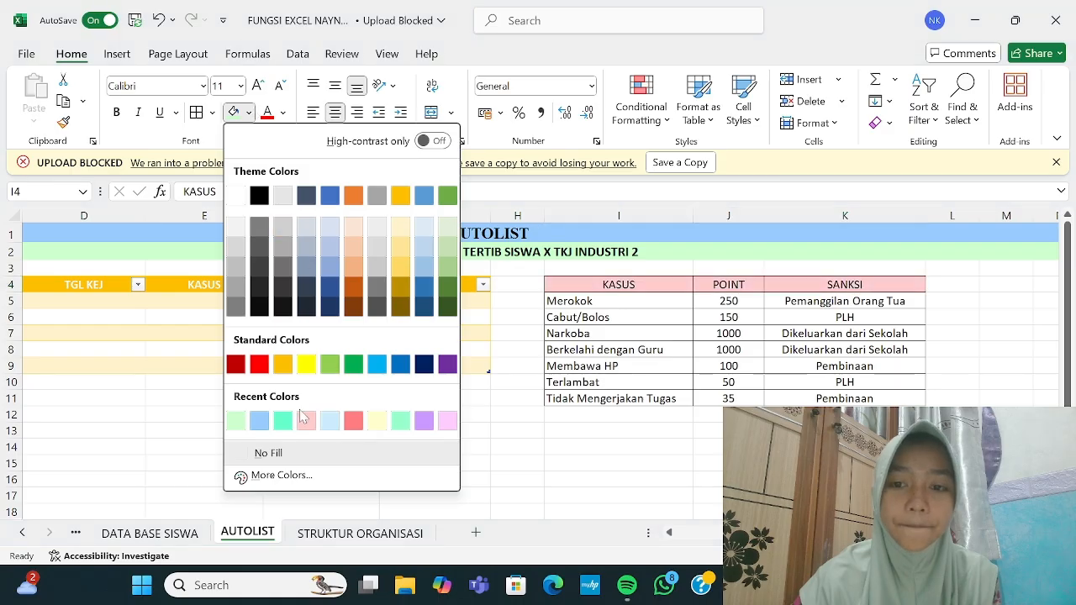
left_click(306, 425)
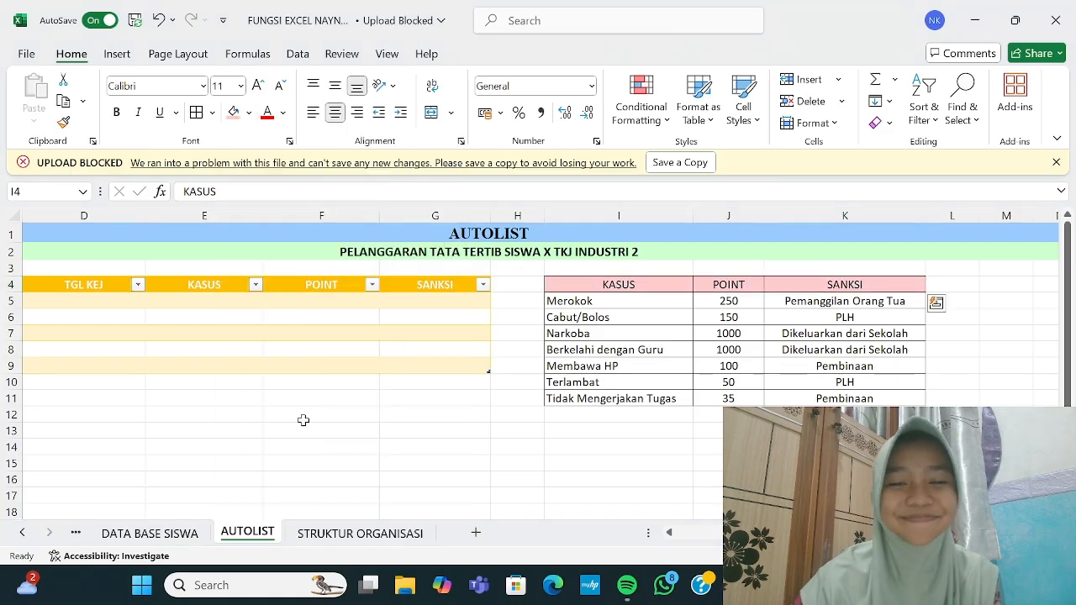
left_click(584, 304)
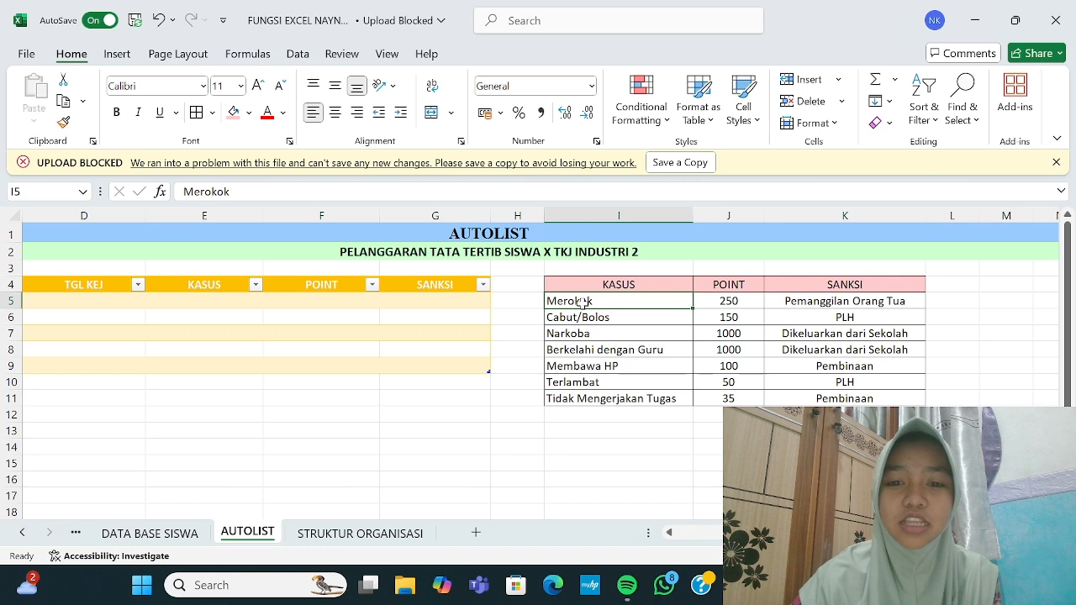
Step: Shade the Merokok row grey and copy the banding onto rows 7–11 with Format Painter
left_click_drag(728, 301, 814, 300)
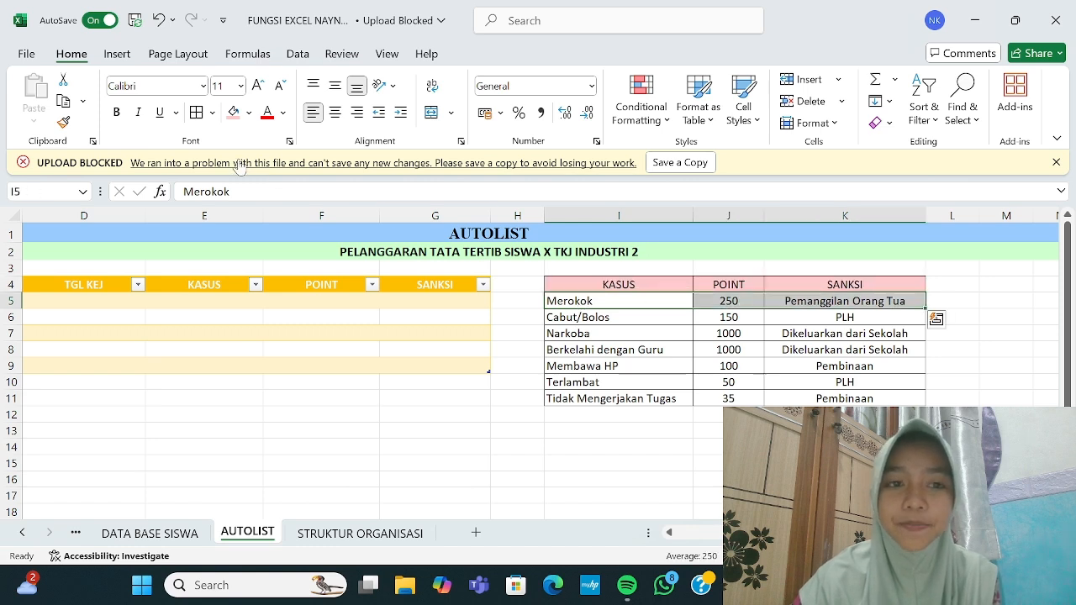
left_click(249, 113)
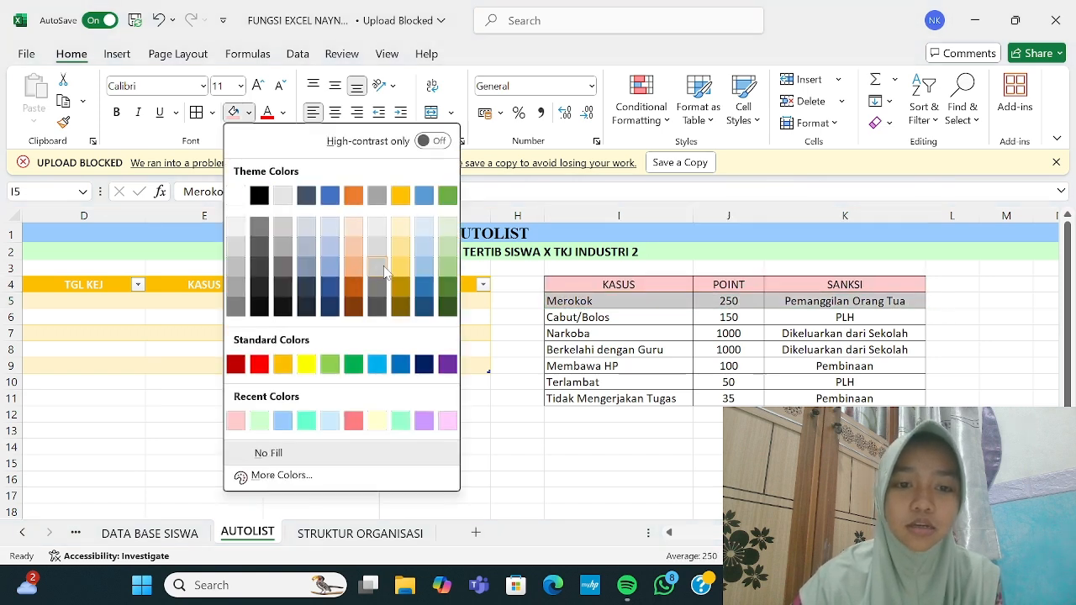
left_click(384, 269)
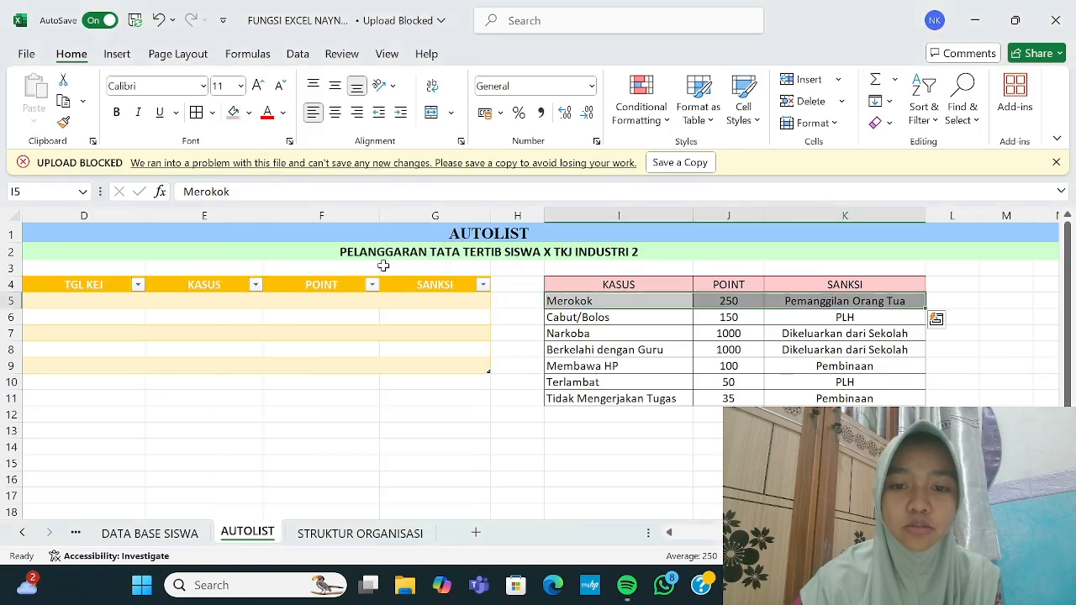
left_click_drag(586, 310, 630, 317)
left_click(656, 268)
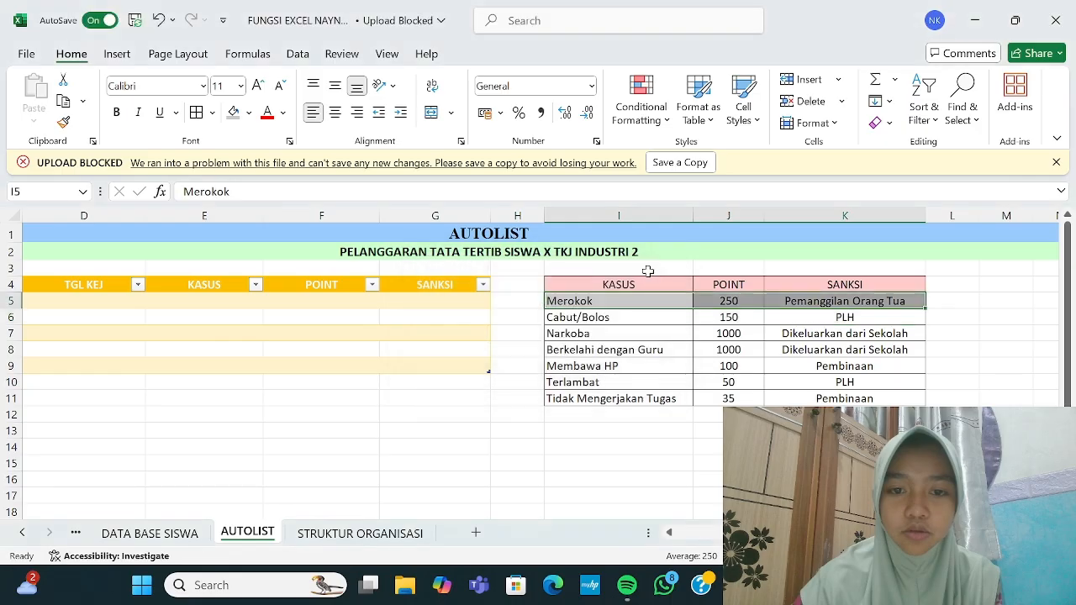
left_click(592, 300)
left_click_drag(592, 300, 845, 315)
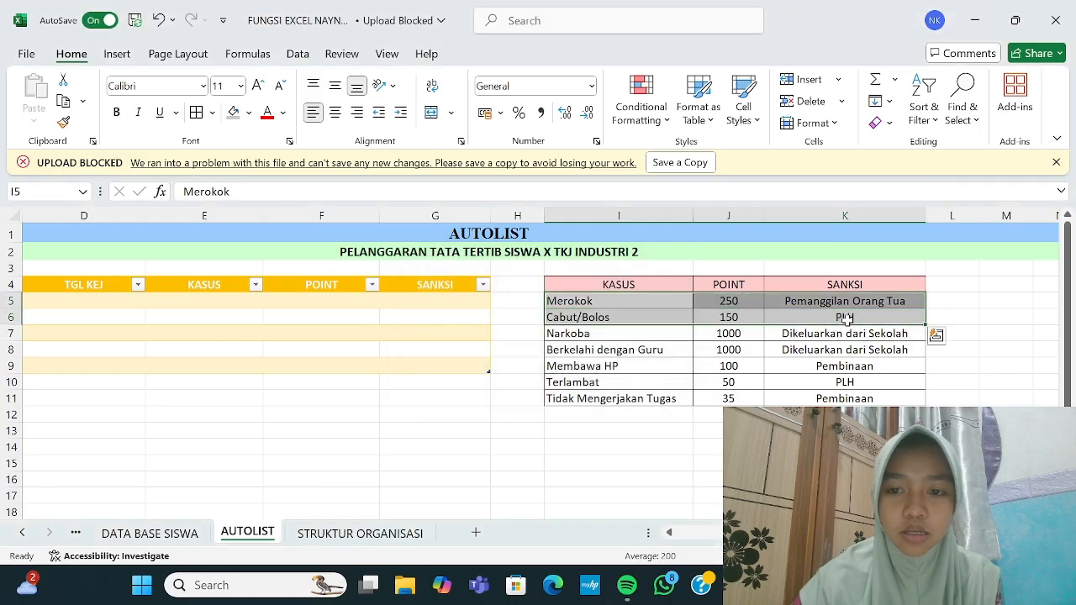
left_click(66, 125)
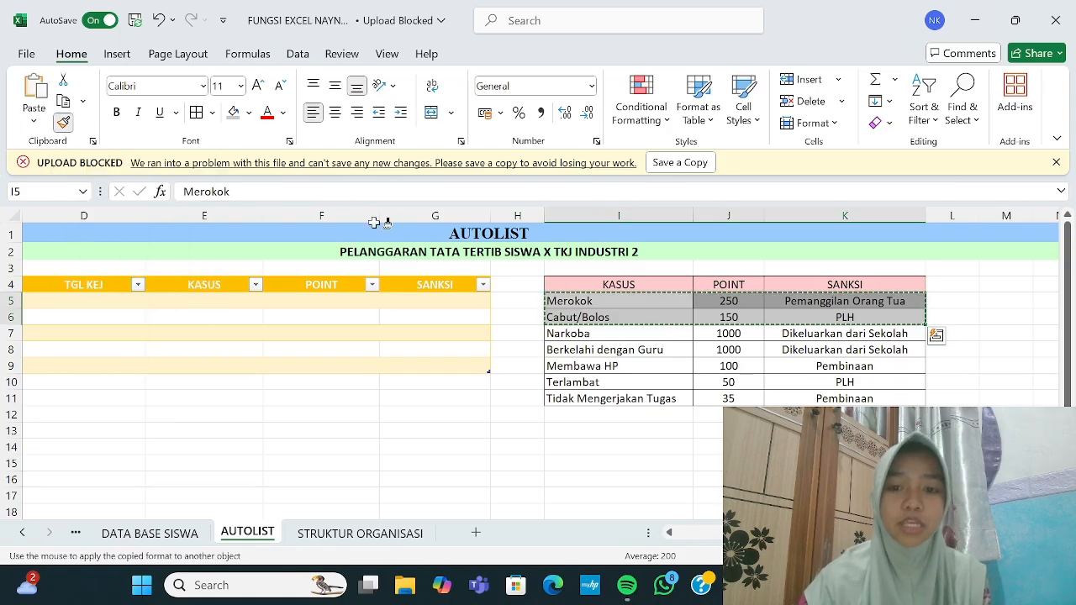
left_click_drag(560, 331, 819, 397)
left_click(741, 446)
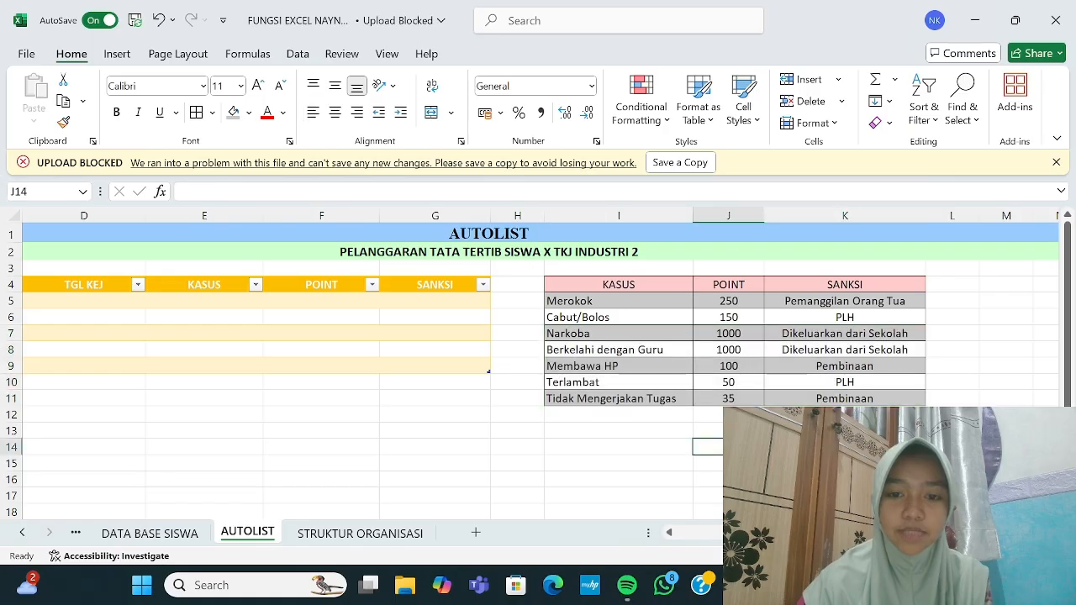
Step: Make the KASUS, POINT, SANKSI header labels bold
left_click_drag(574, 284, 890, 284)
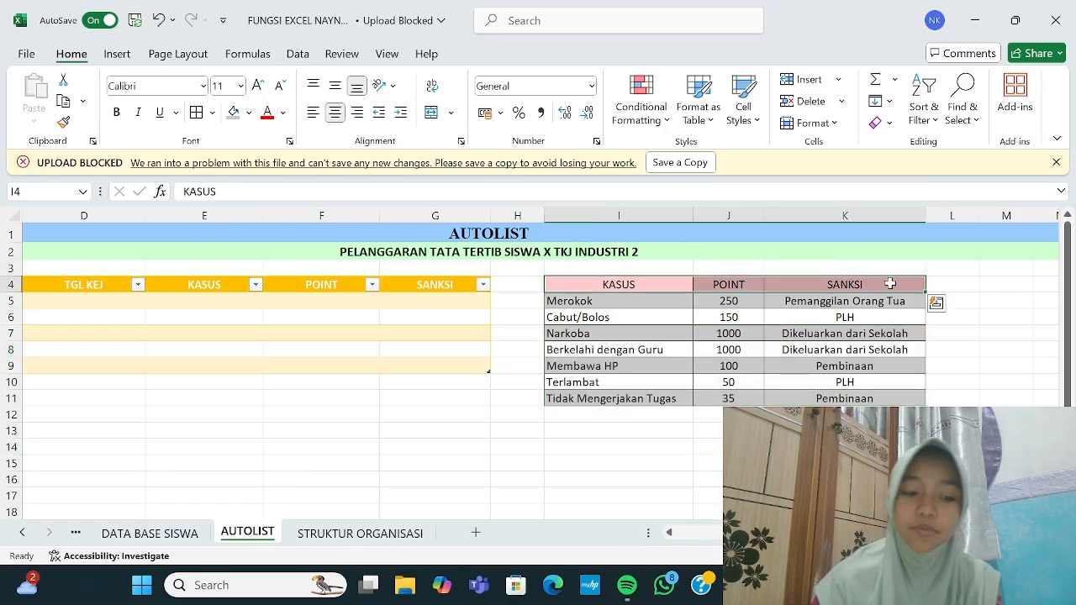
key("ctrl+b")
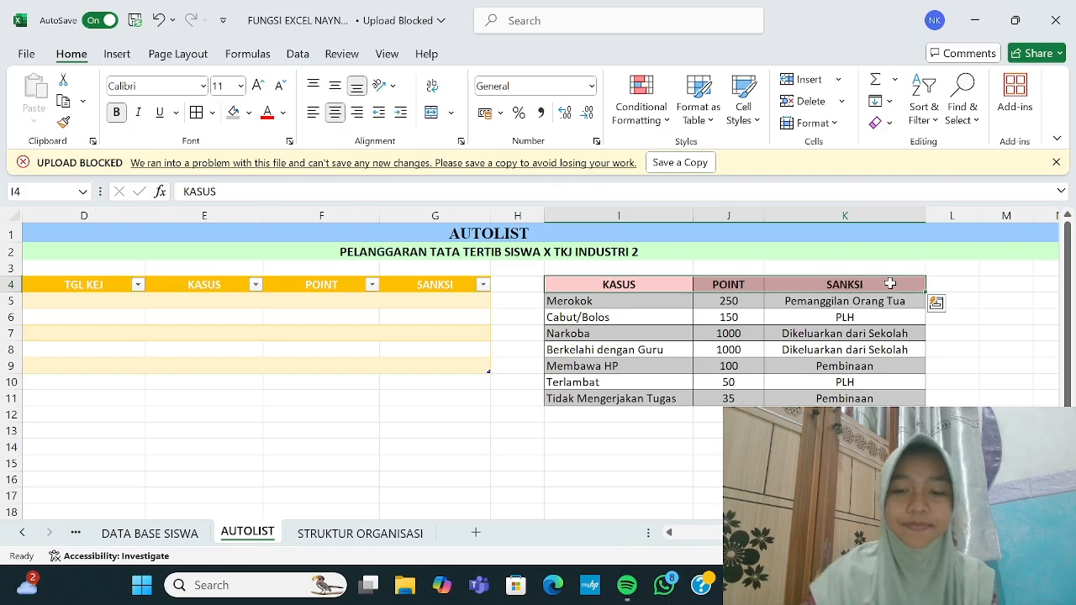
key("ctrl+Home")
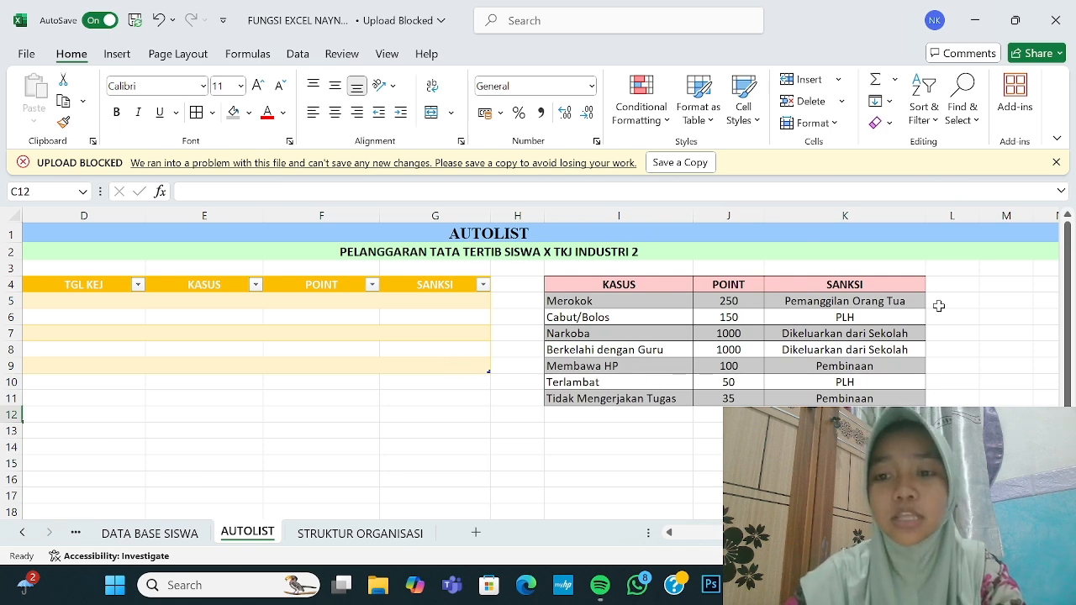
Step: Select the empty NAMA to TGL KEJ entry rows B5:D9 and start the Alt+D Data Form shortcut
scroll(699, 414, "left", 3)
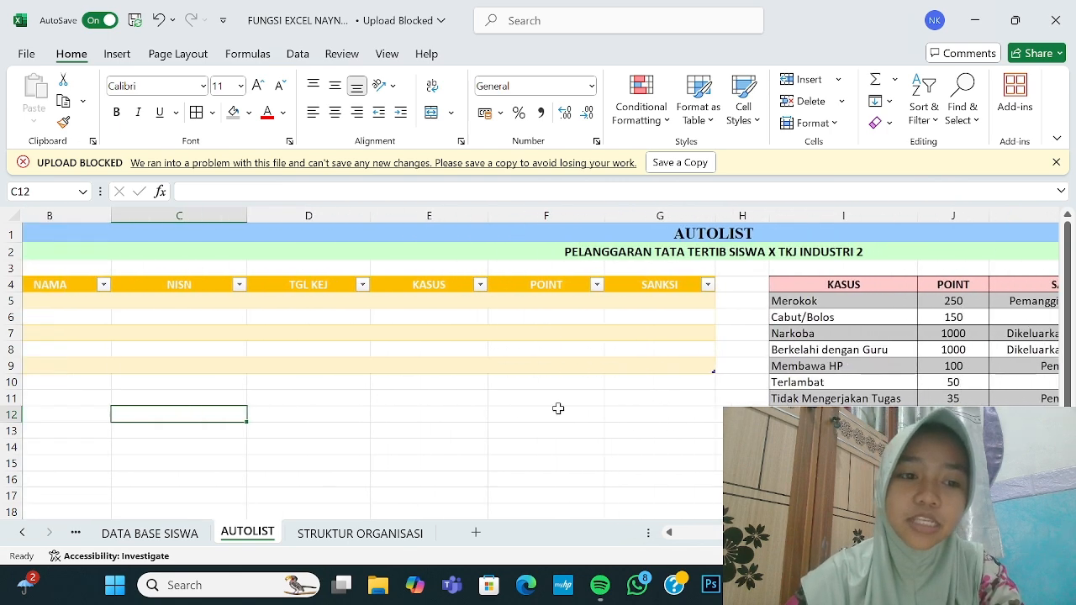
scroll(308, 373, "left", 1)
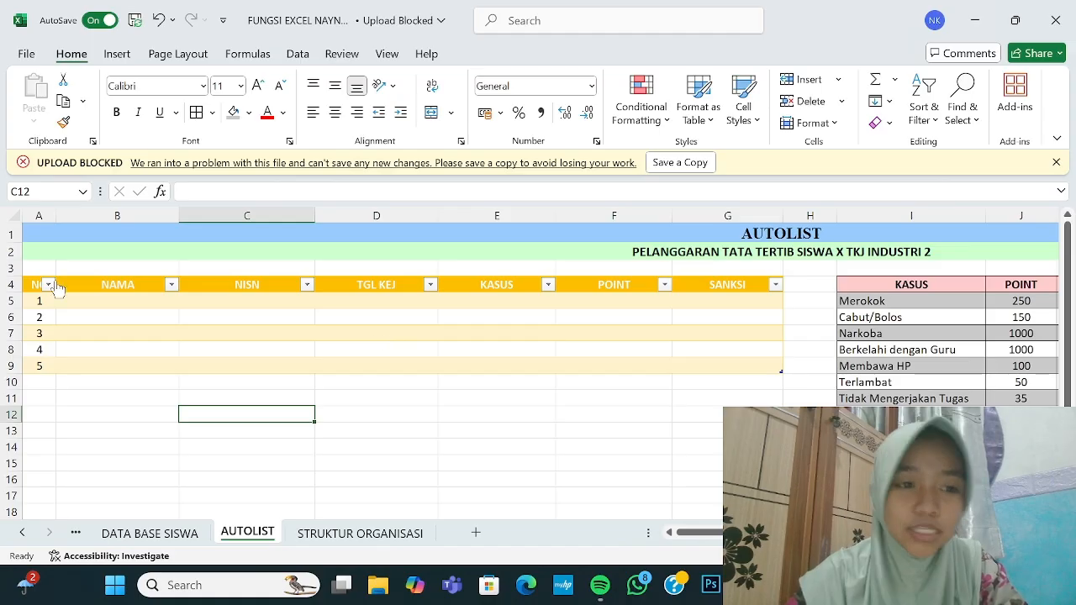
left_click_drag(75, 295, 373, 370)
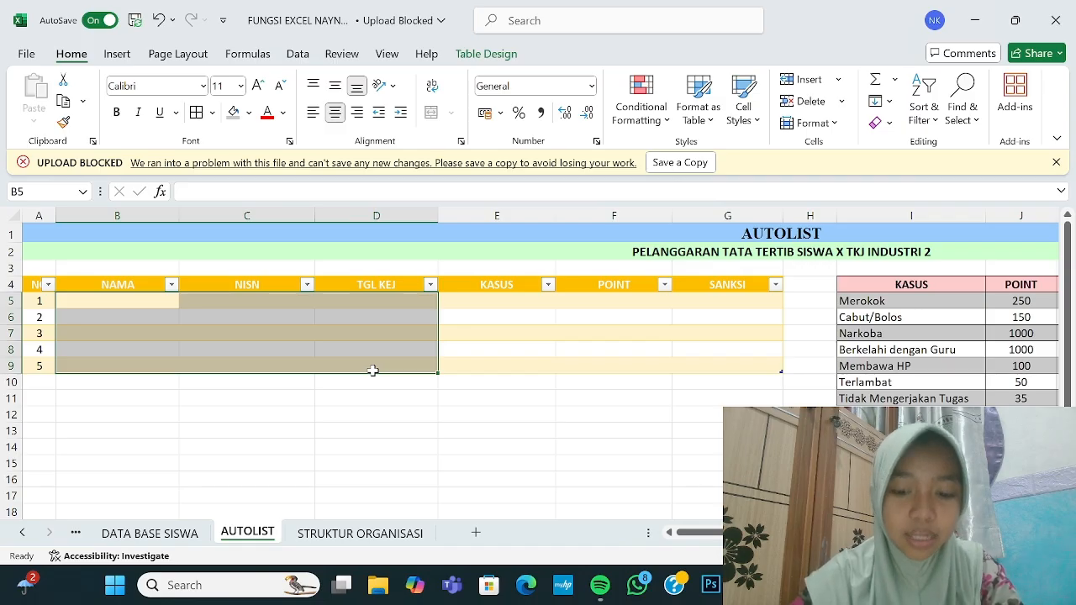
key("alt+d")
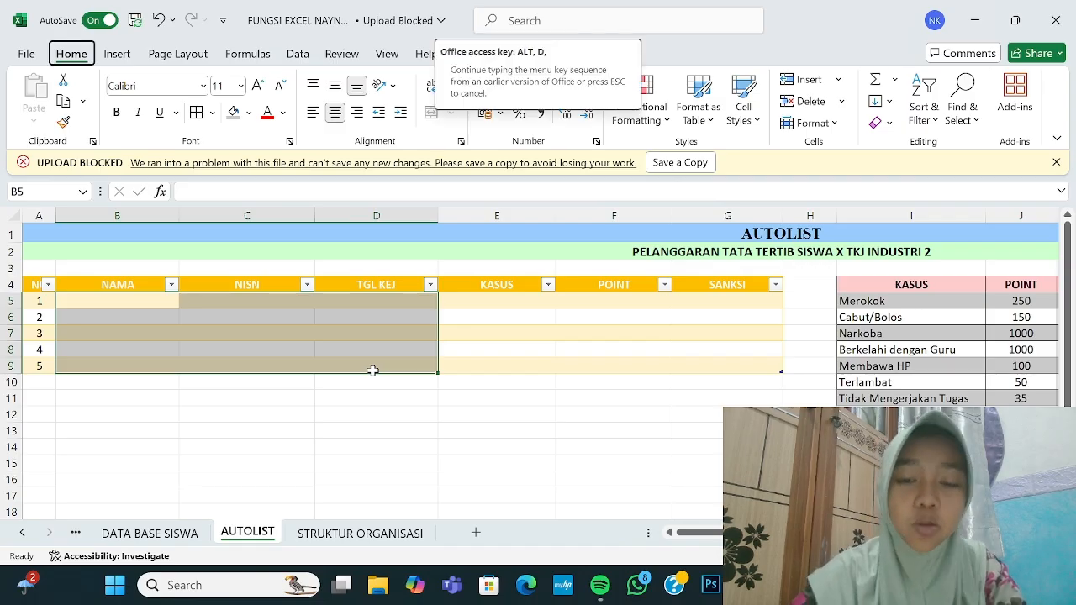
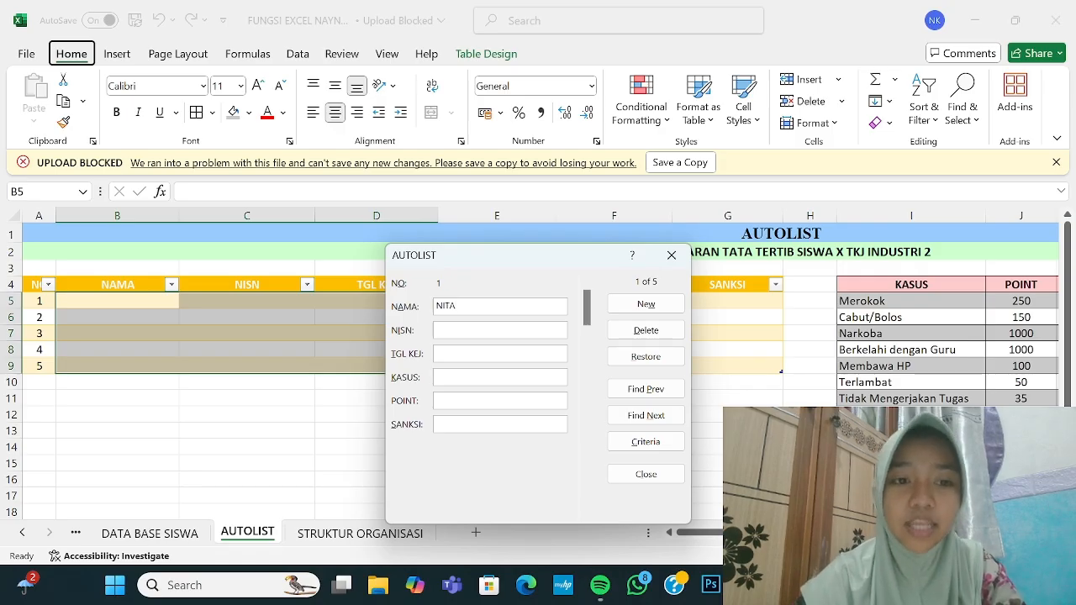
Step: Open the Data Form and save the first student's name and NISN into row 5
key("Tab")
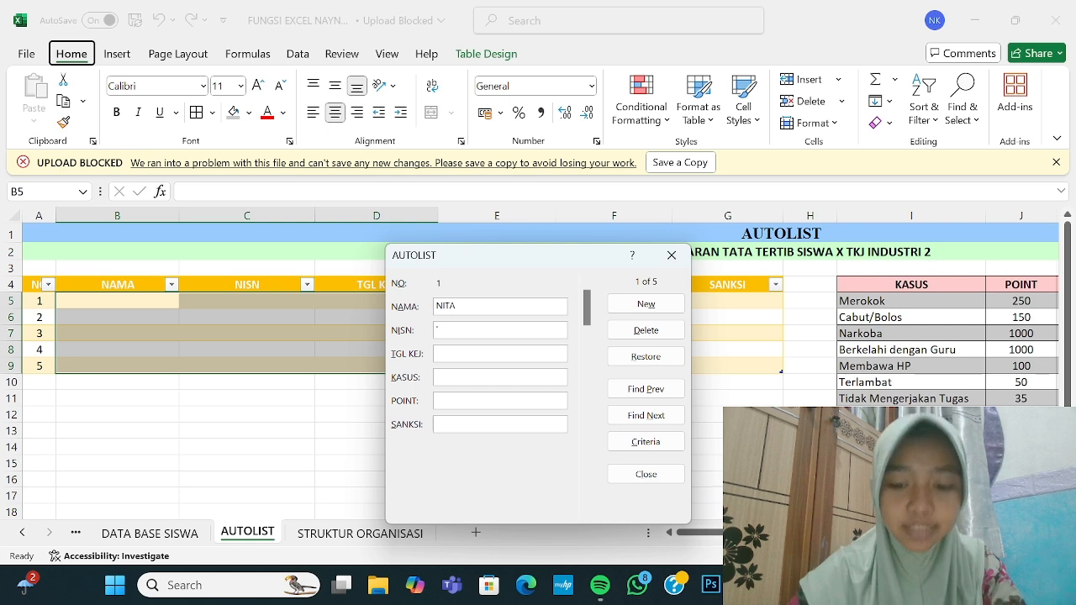
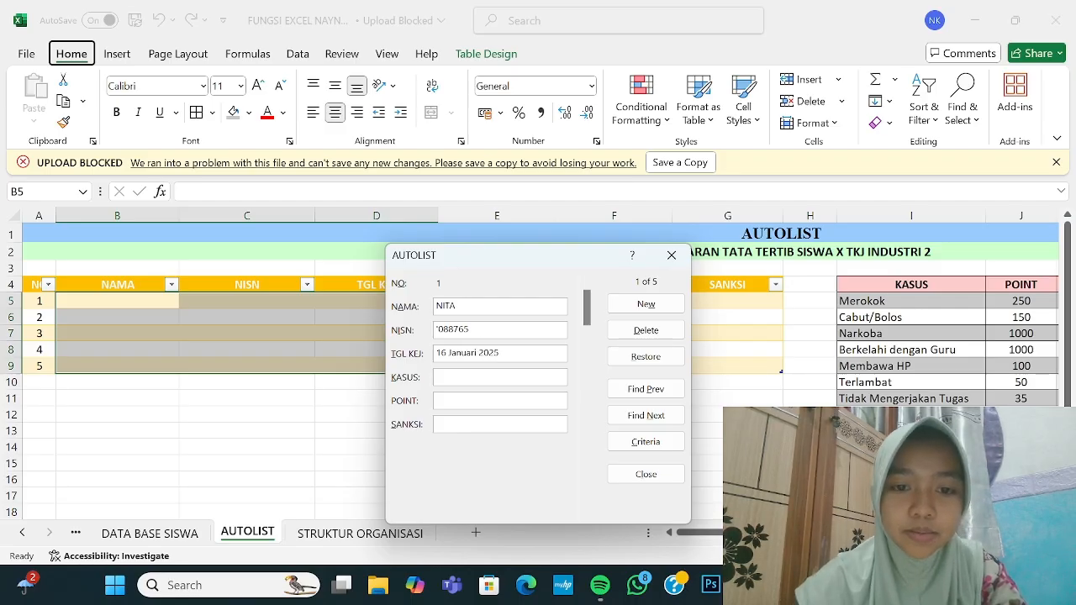
left_click(645, 305)
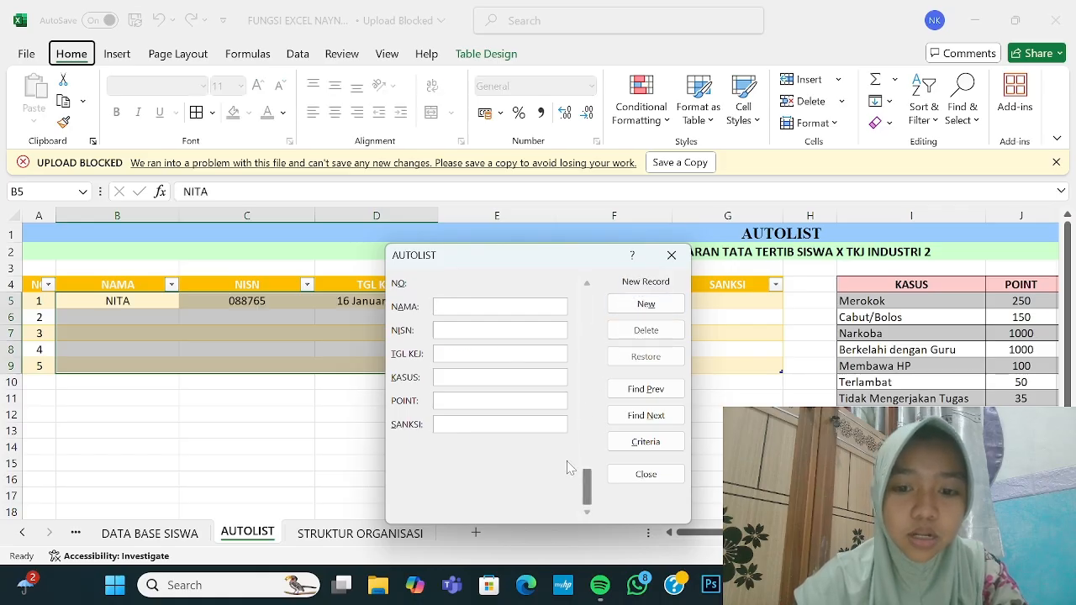
Step: Enter the second and third students' names, NISNs and January 2025 incident dates
left_click_drag(588, 490, 593, 327)
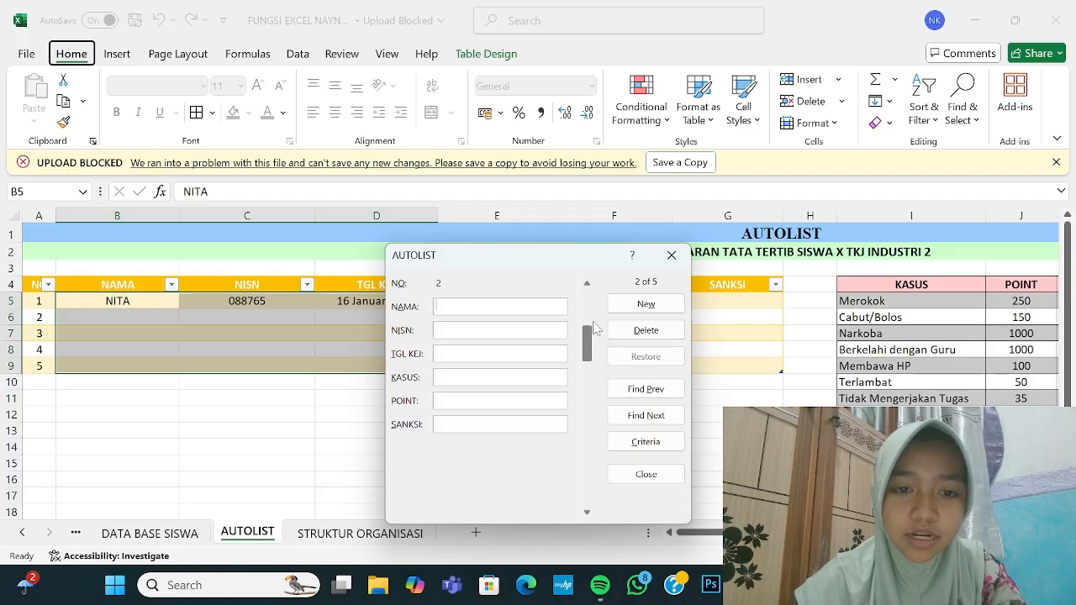
type("RAIHAN")
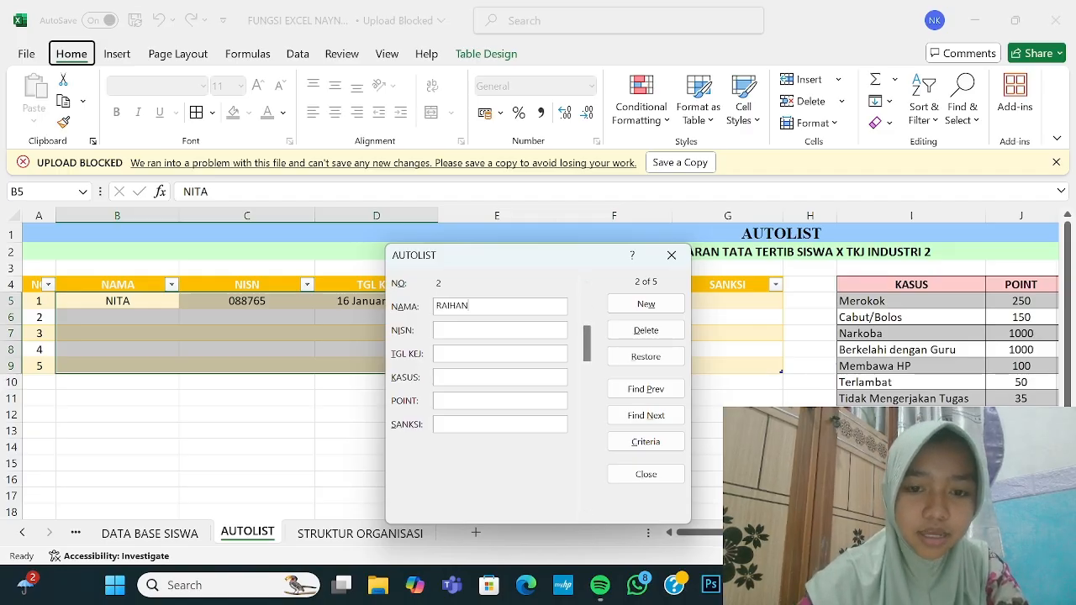
key("Tab")
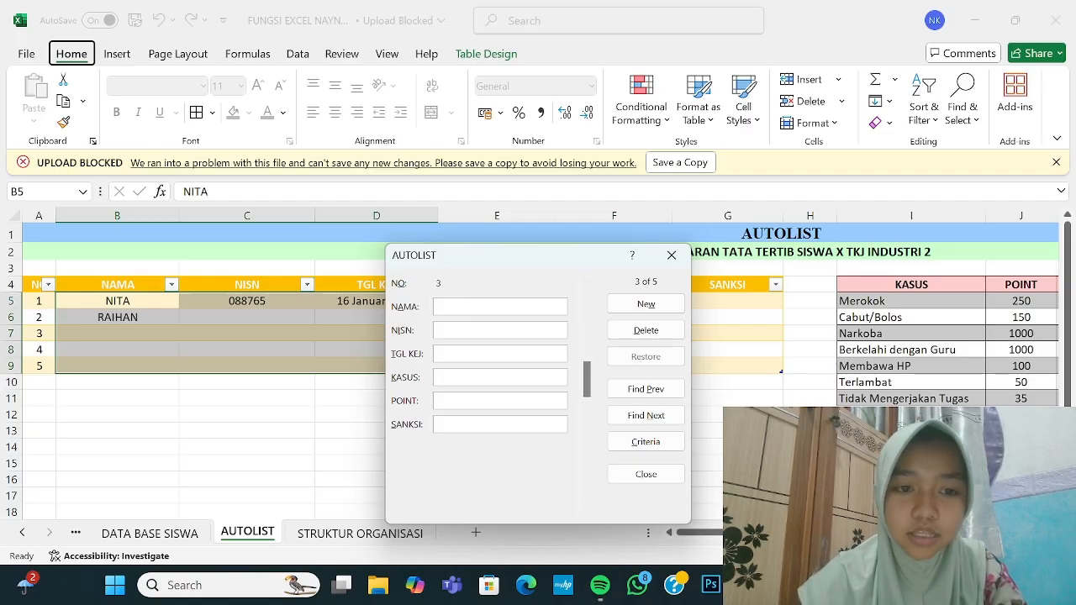
type("'081734")
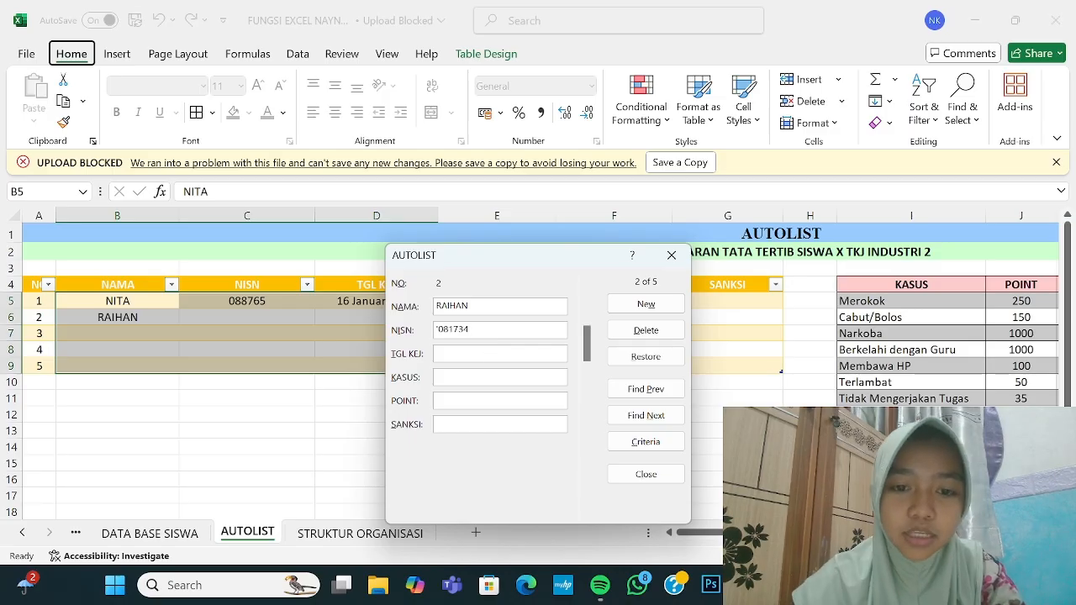
type("09 JANUARI 2025")
left_click_drag(586, 344, 624, 369)
type("MULIA")
key("Tab")
type("'081567")
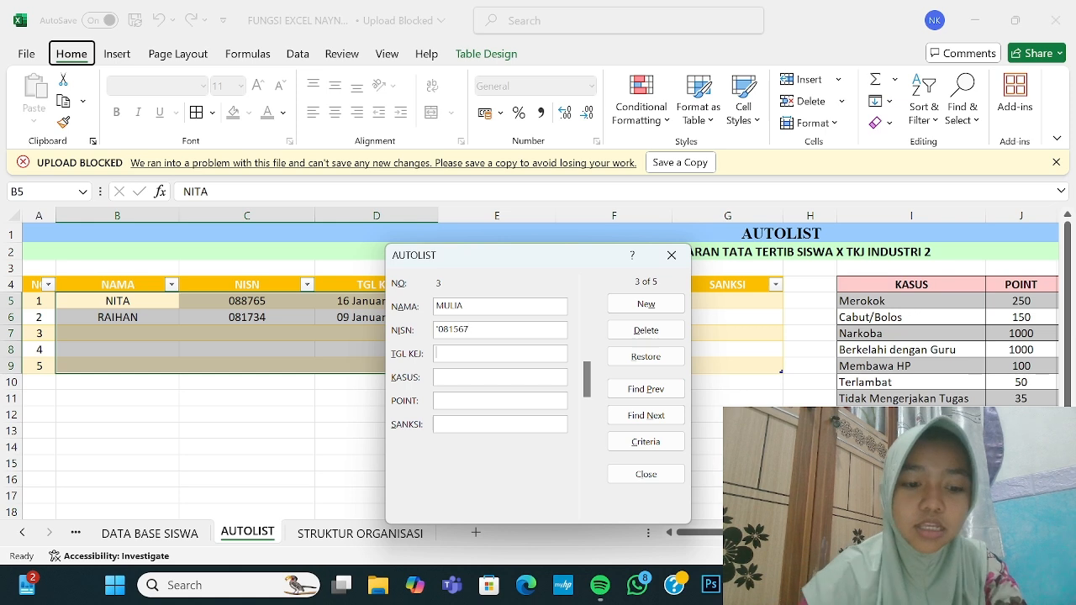
key("Tab")
type("13 Januari 2025")
key("Return")
Step: Add the fourth and fifth student records into rows 8 and 9, then close the form
left_click_drag(587, 487, 587, 416)
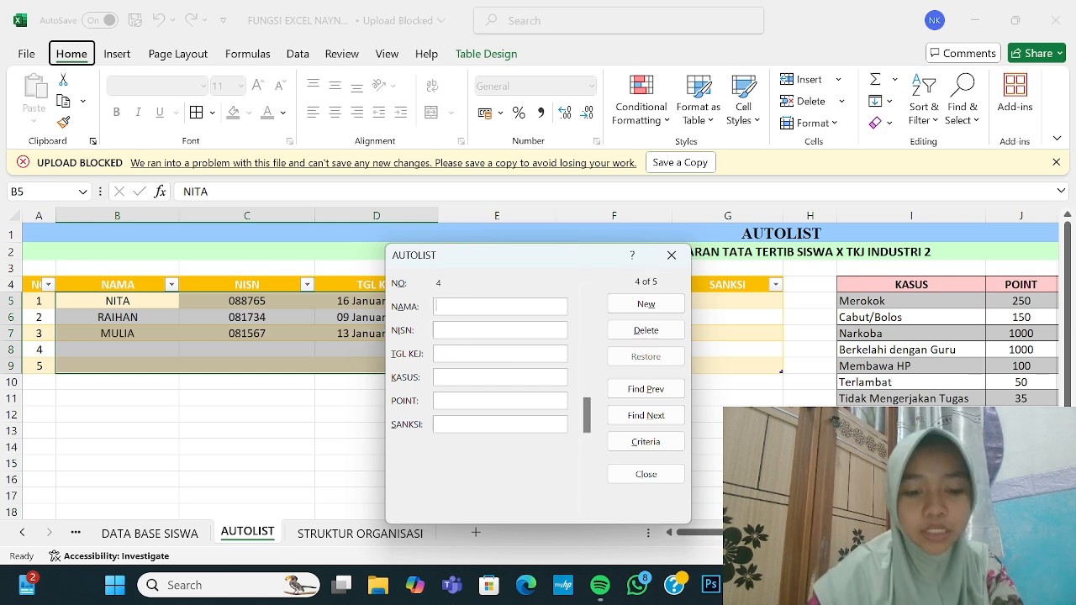
type("RAMADHAHN")
type("'086")
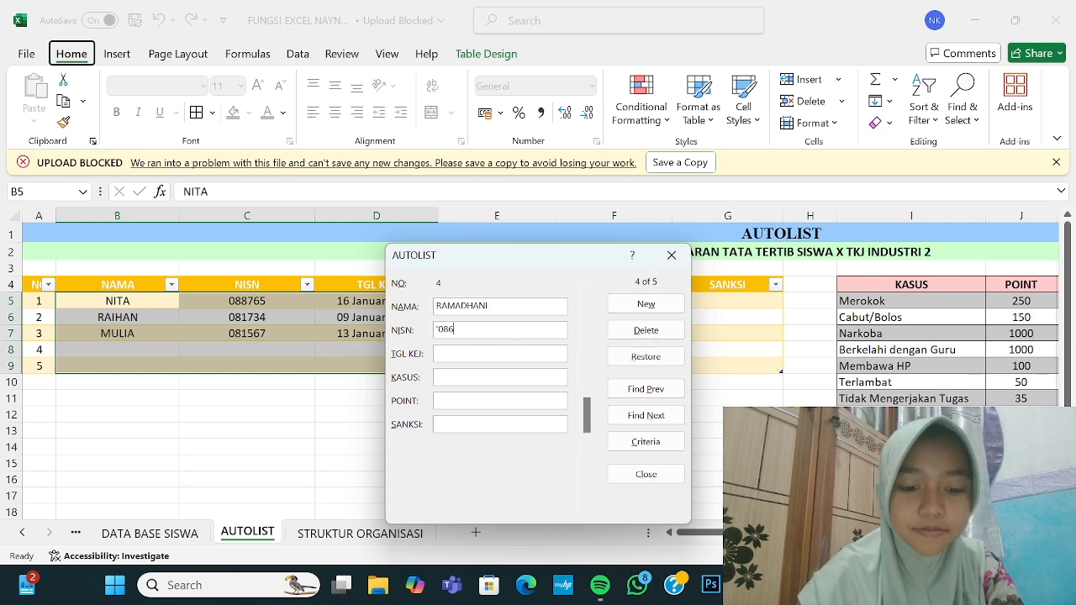
type("578")
key("Return")
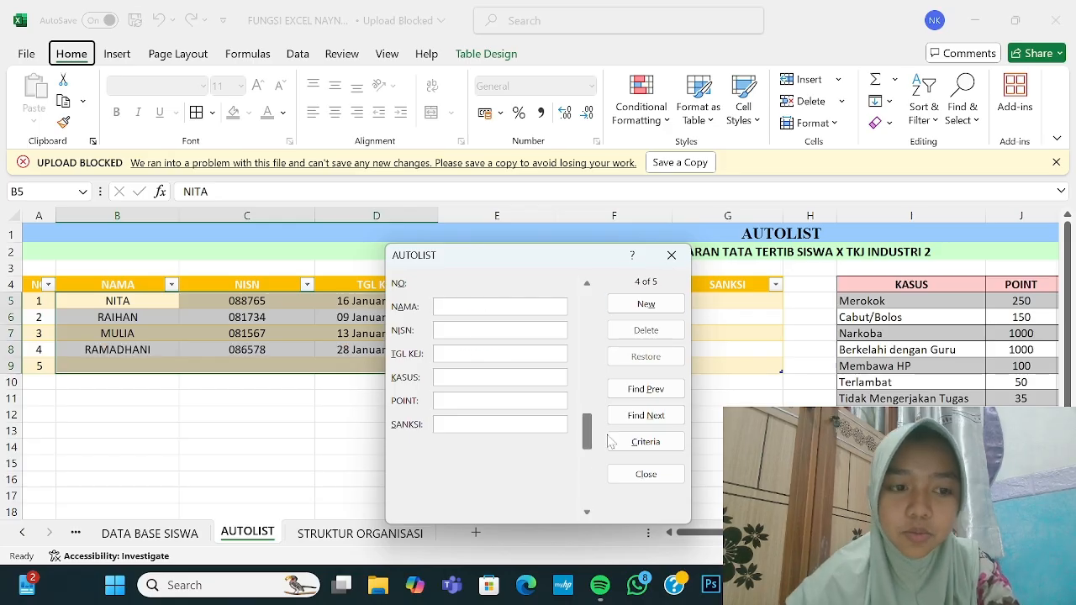
type("Y'081432")
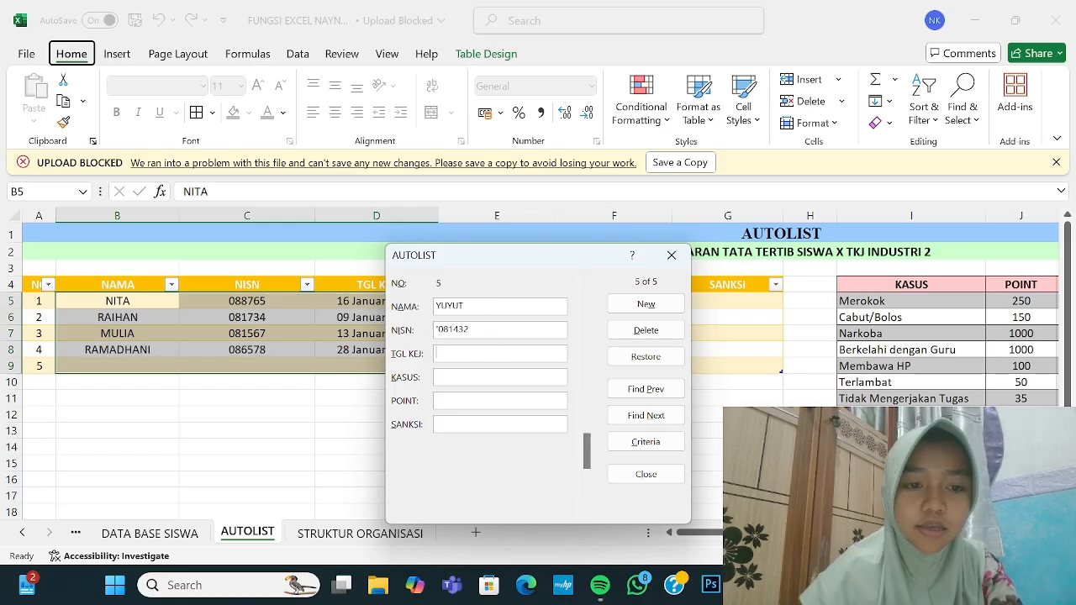
type("5 Januari 2021")
left_click(655, 307)
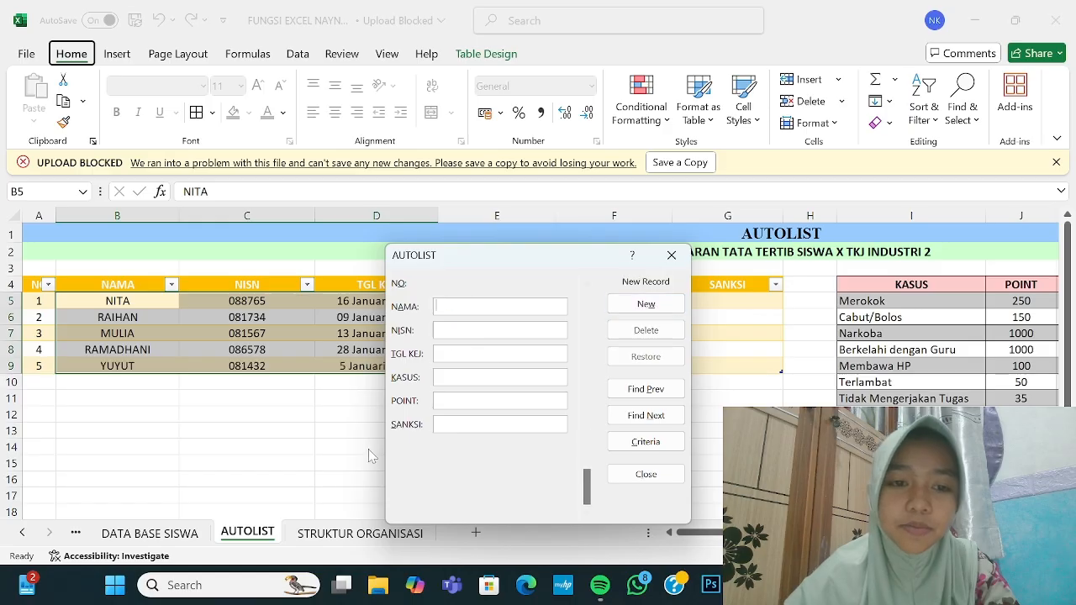
left_click(616, 479)
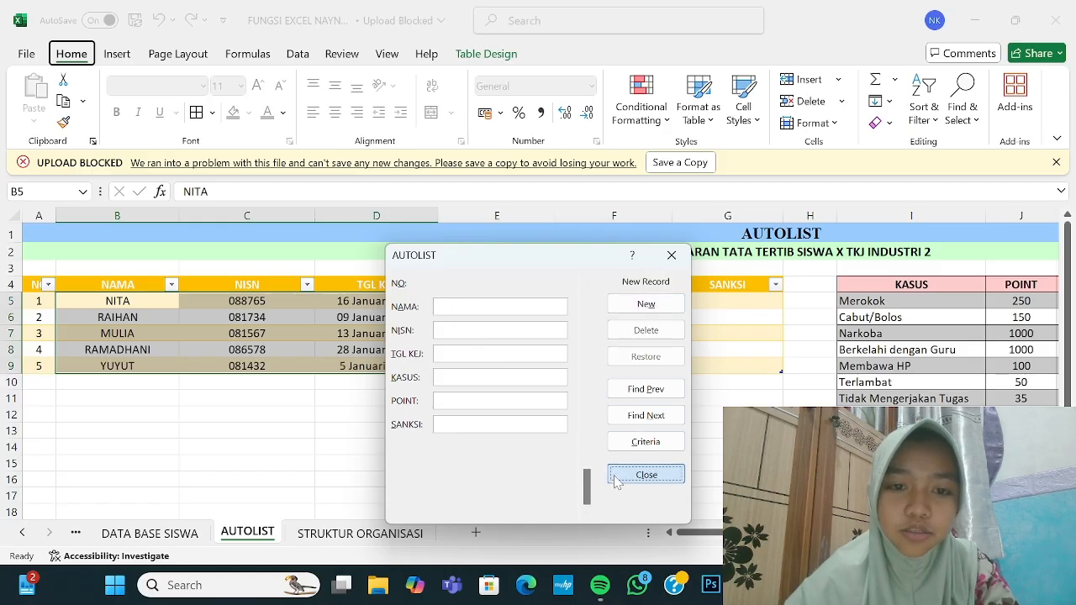
left_click(377, 448)
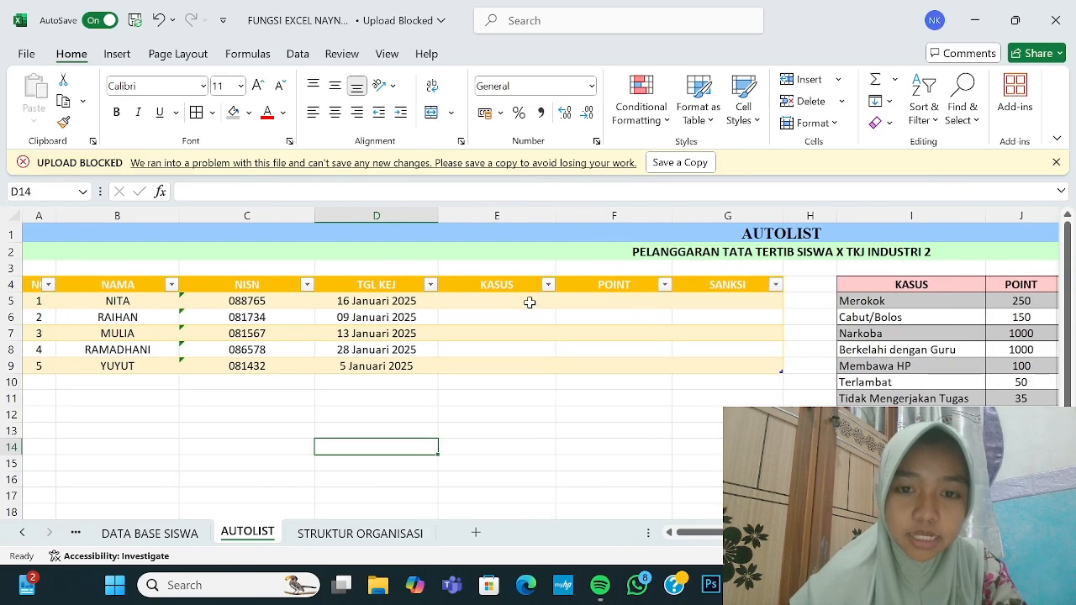
Step: Select cells E5:E9 in the KASUS column
left_click_drag(529, 302, 527, 363)
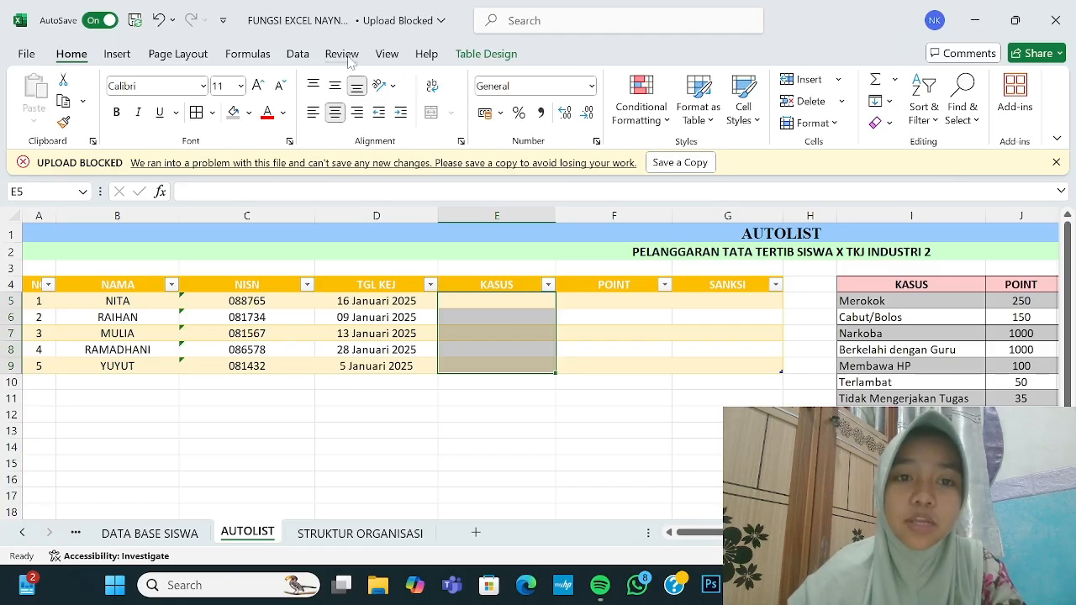
Step: Give E5:E9 List data validation with source =$I$5:$I$11
left_click(298, 54)
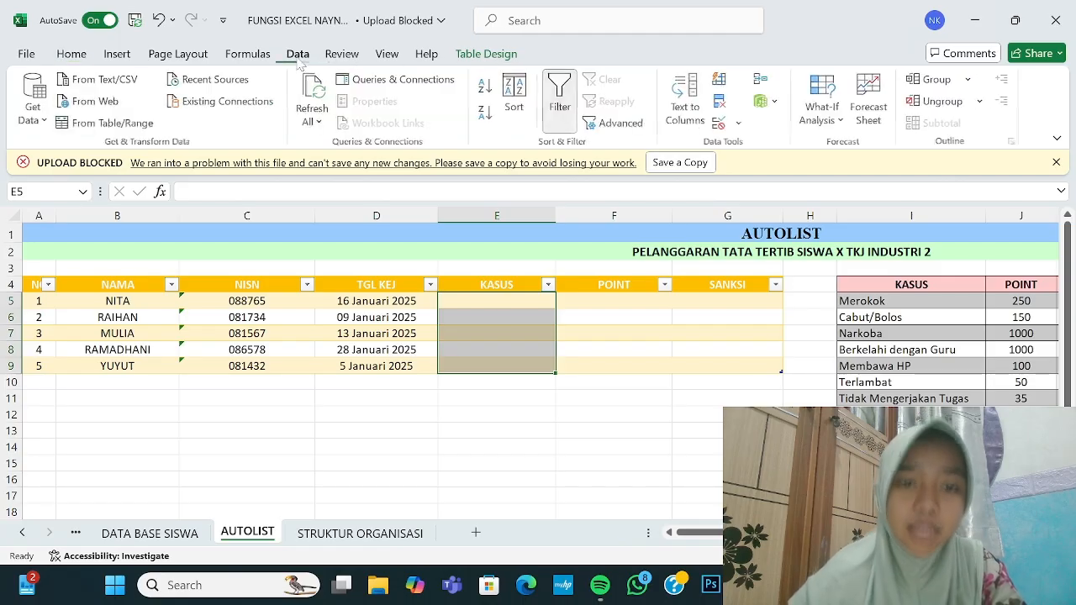
left_click(736, 125)
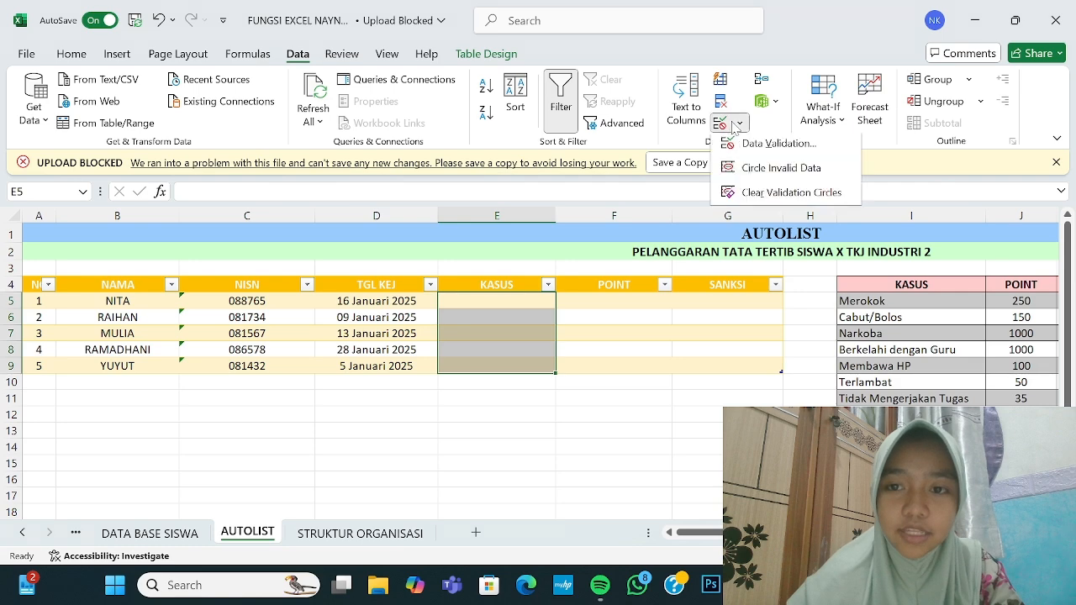
left_click(765, 147)
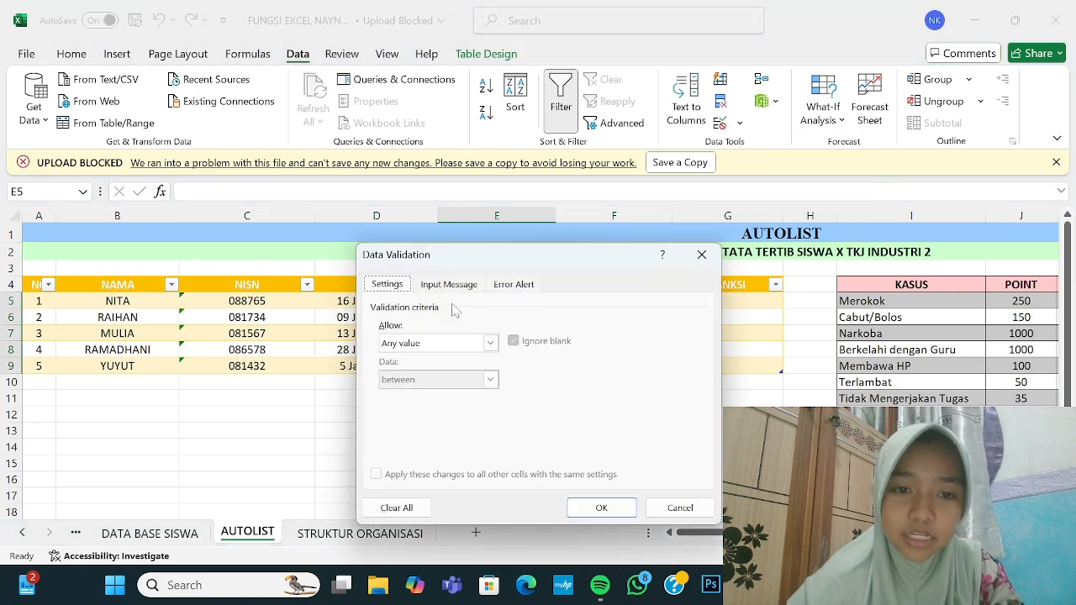
left_click(490, 343)
left_click(433, 398)
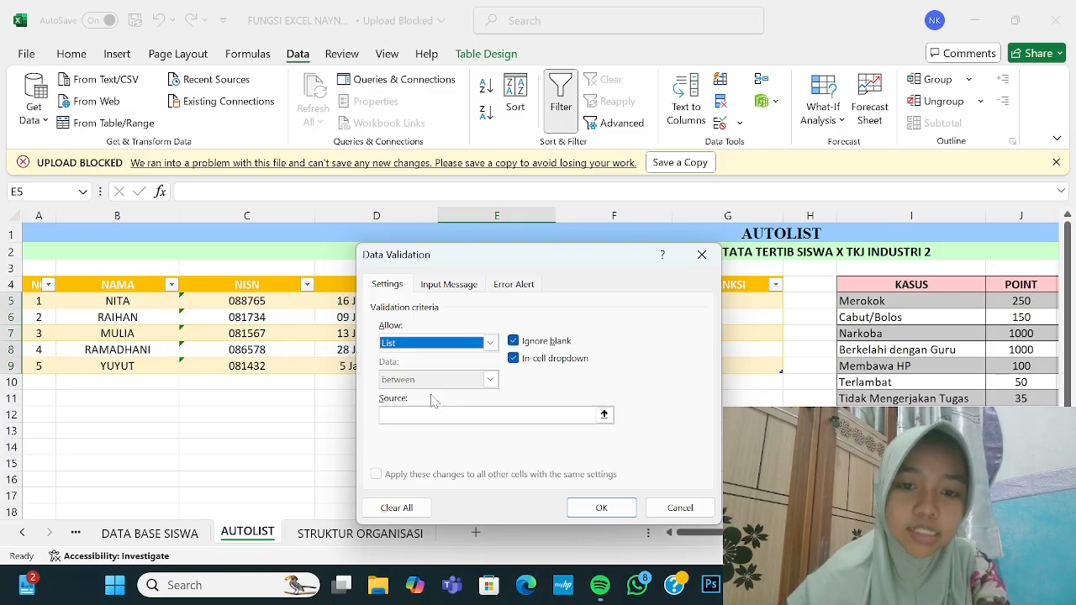
left_click(603, 415)
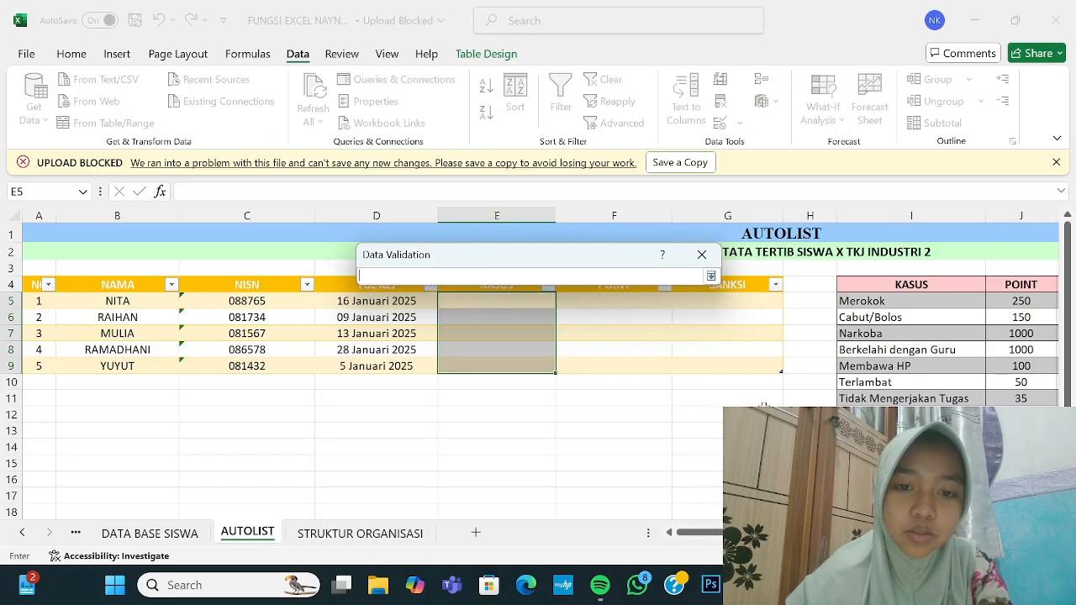
scroll(813, 401, "right", 1)
scroll(814, 402, "right", 1)
left_click_drag(796, 303, 780, 398)
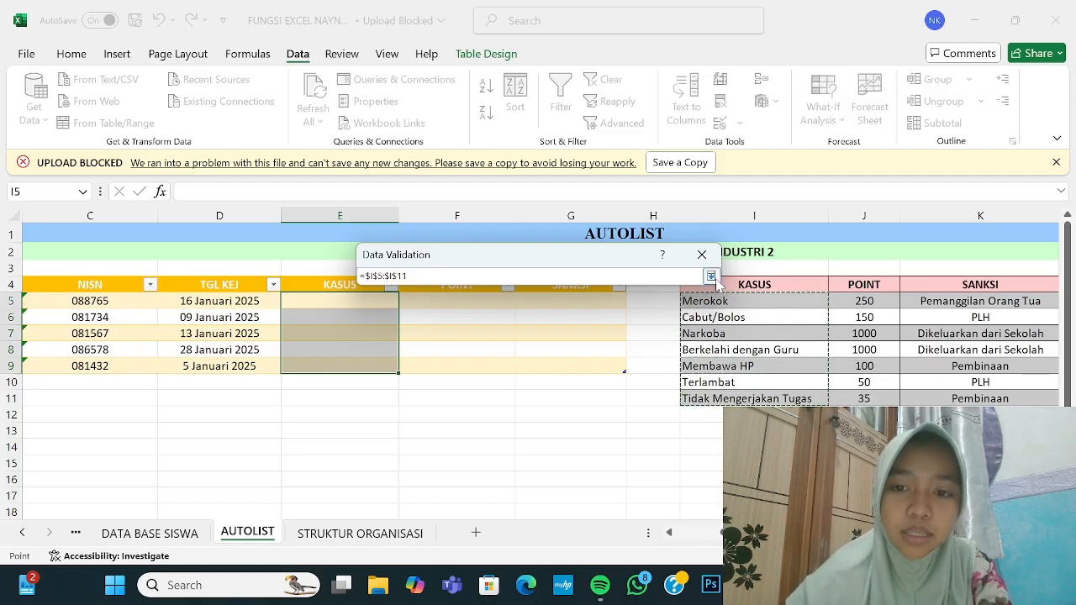
left_click(711, 277)
left_click(626, 510)
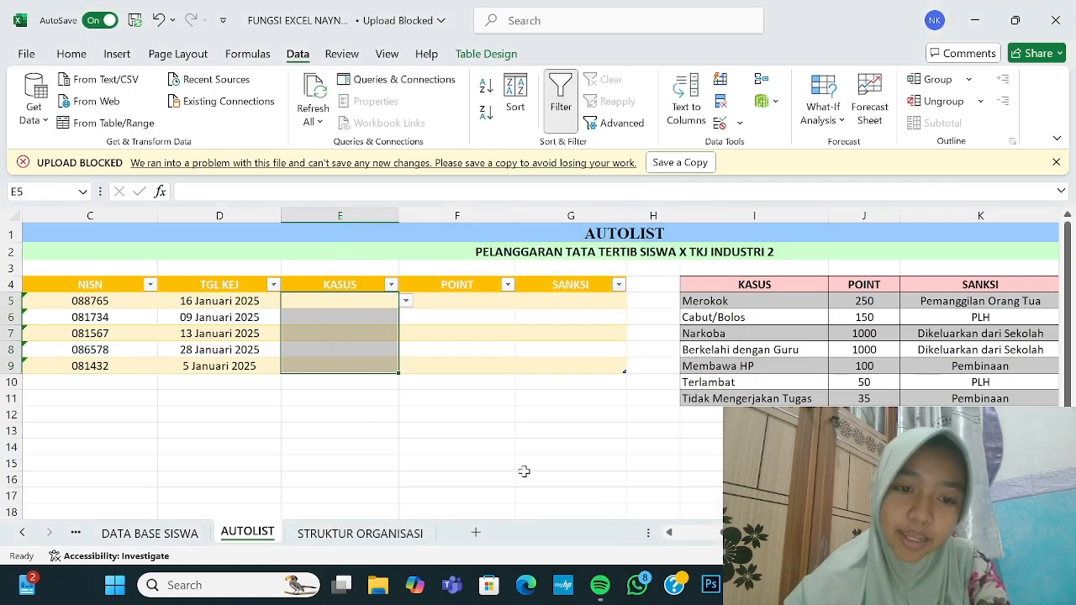
left_click(454, 464)
Step: Use the KASUS dropdowns to set E5 to Tidak Mengerjakan Tugas and E6 to Narkoba
left_click(356, 301)
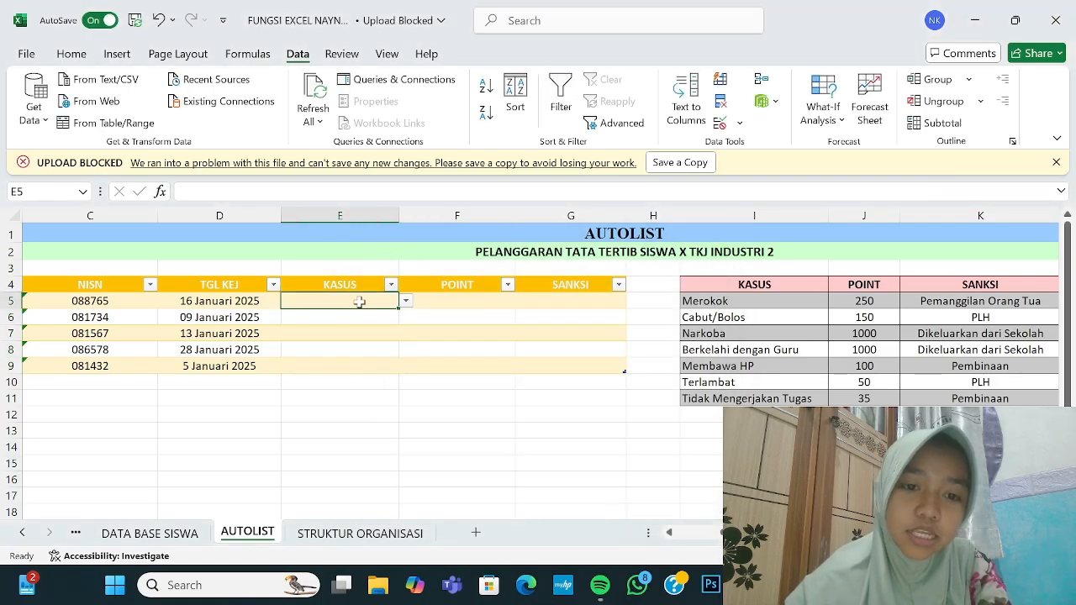
scroll(356, 300, "left", 1)
left_click(529, 300)
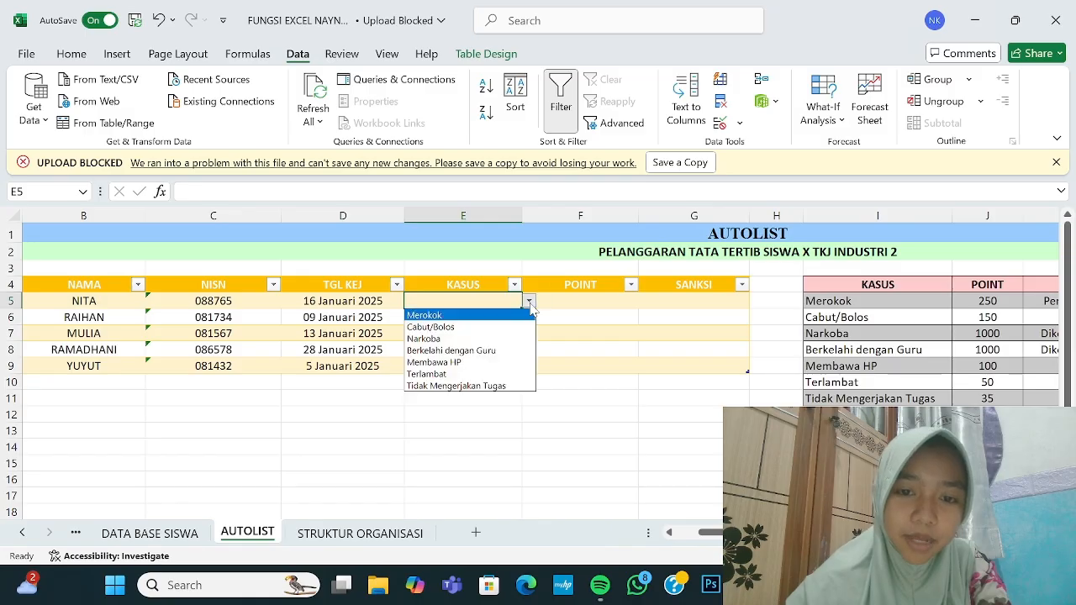
left_click(453, 386)
left_click(504, 318)
left_click(529, 317)
left_click(424, 354)
Step: Set E7, E8 and E9 to Cabut/Bolos, Membawa HP and Terlambat from their dropdowns
left_click(504, 332)
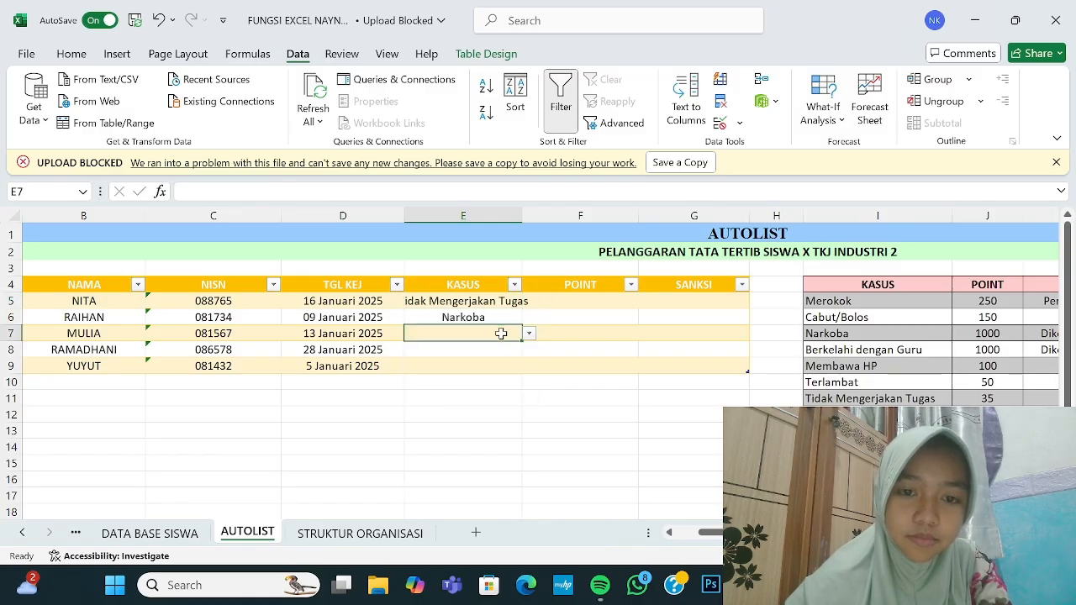
left_click(529, 332)
left_click(431, 359)
left_click(504, 350)
left_click(529, 350)
left_click(501, 412)
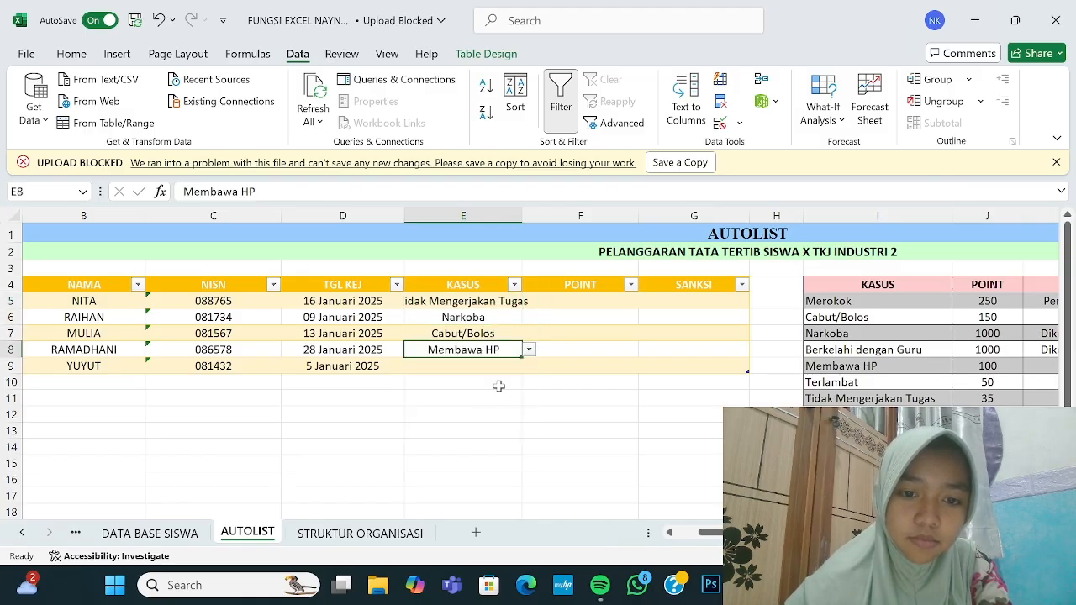
left_click(504, 365)
left_click(529, 366)
left_click(496, 438)
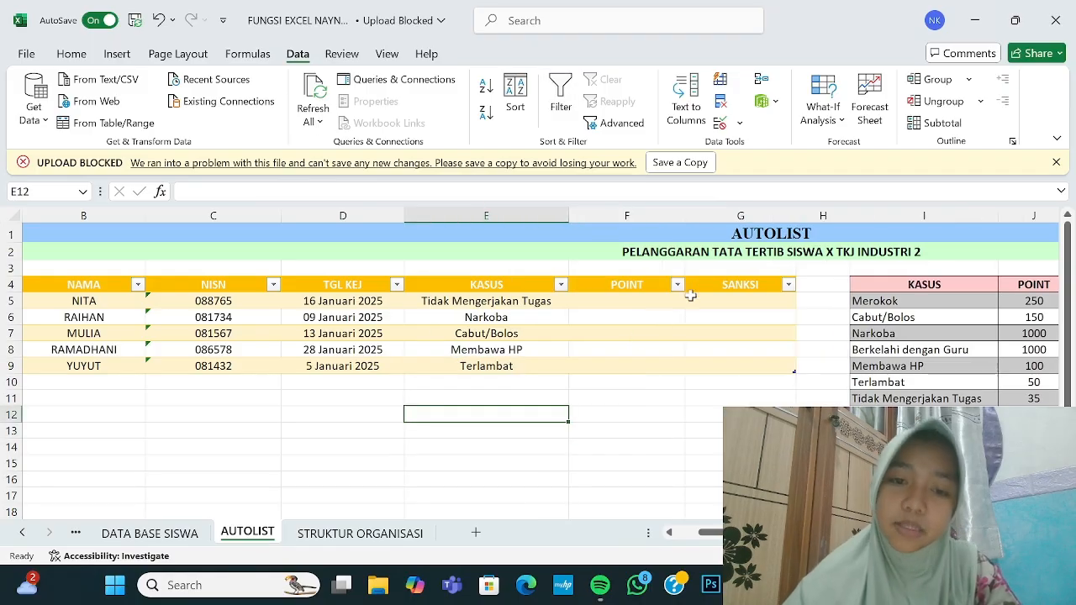
Step: Enter =VLOOKUP(E5;$I$4:$K$11;2;0) in F5 so POINT fills with 35, 1000, 150, 100, 50
left_click(644, 304)
type("=V")
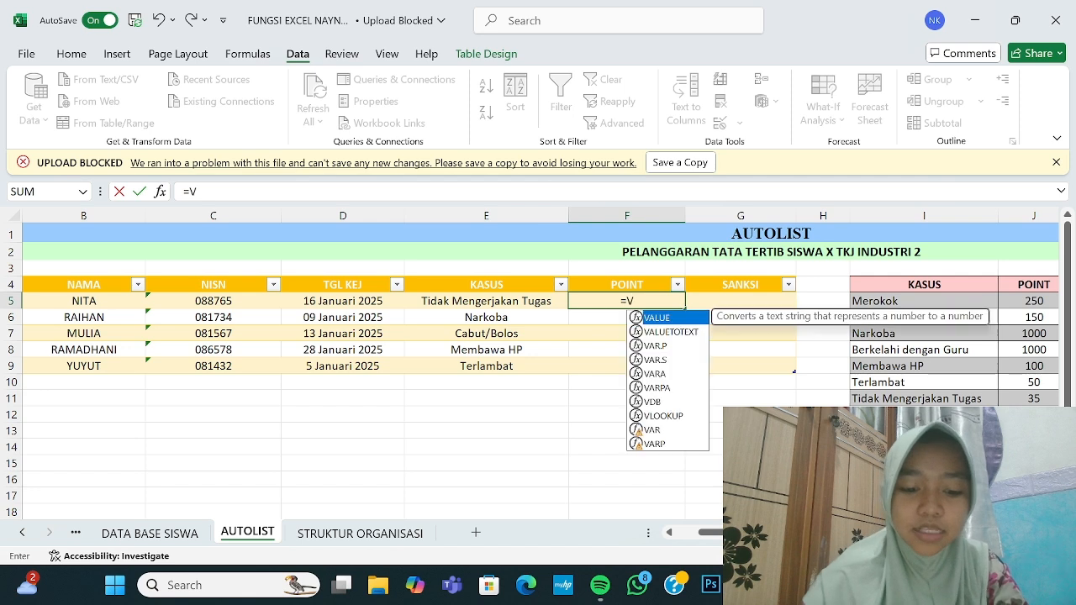
type("LOOKUP")
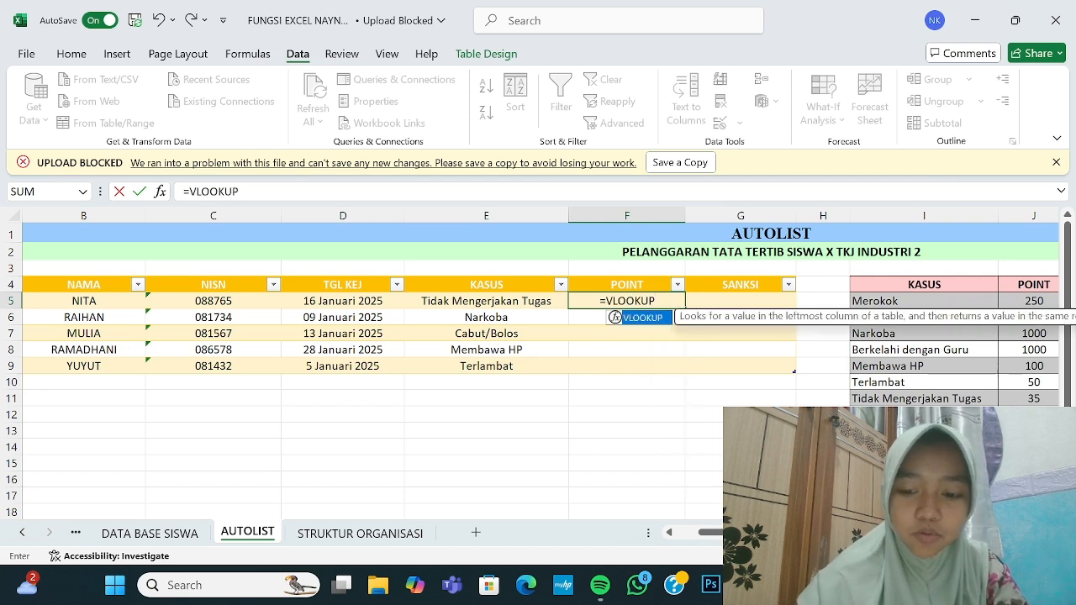
type("(")
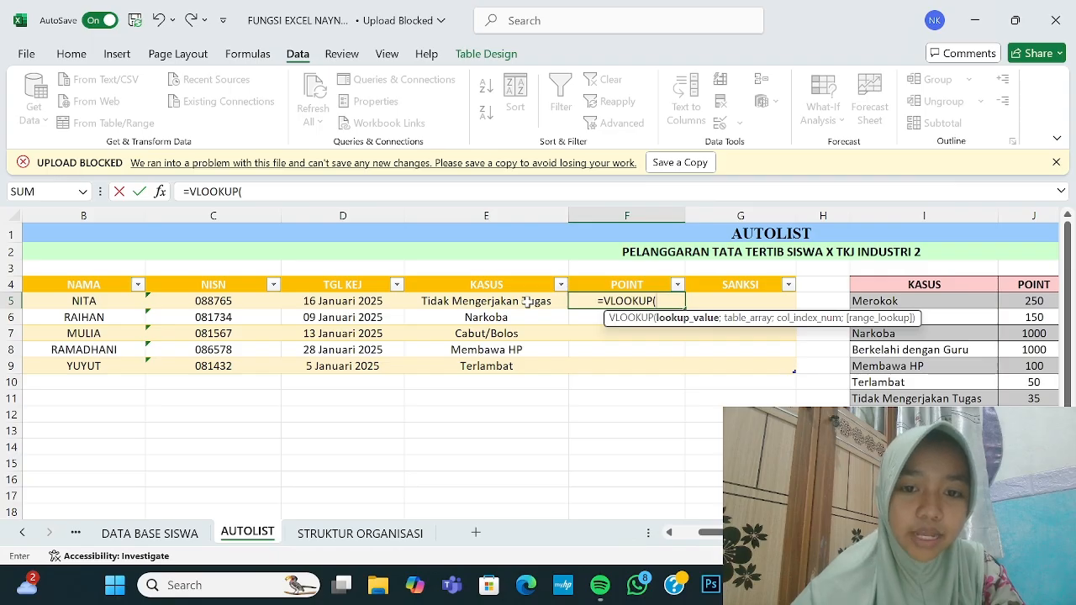
type("E")
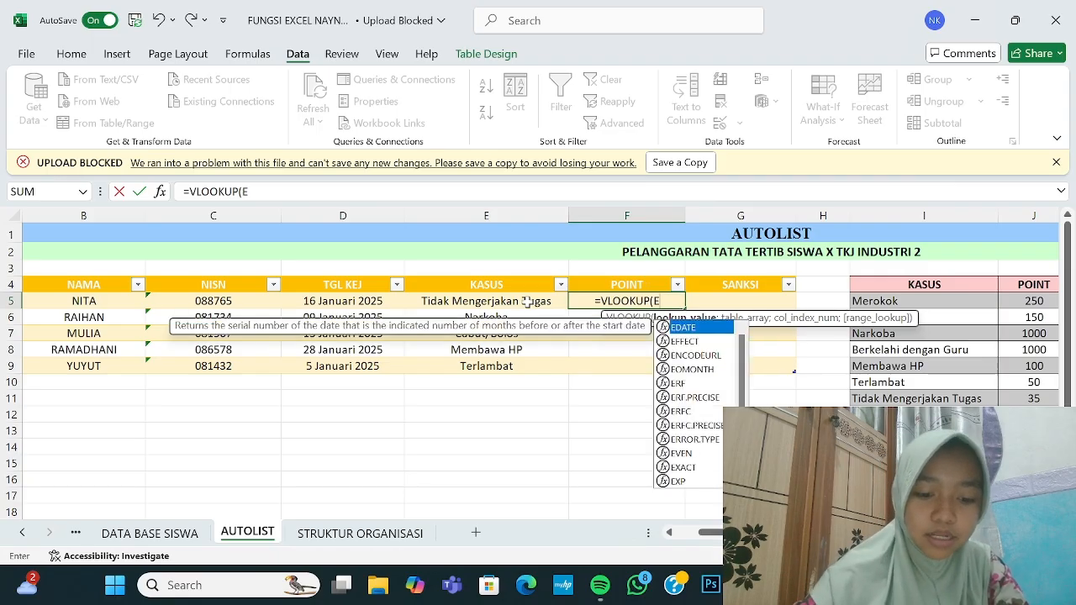
type("5")
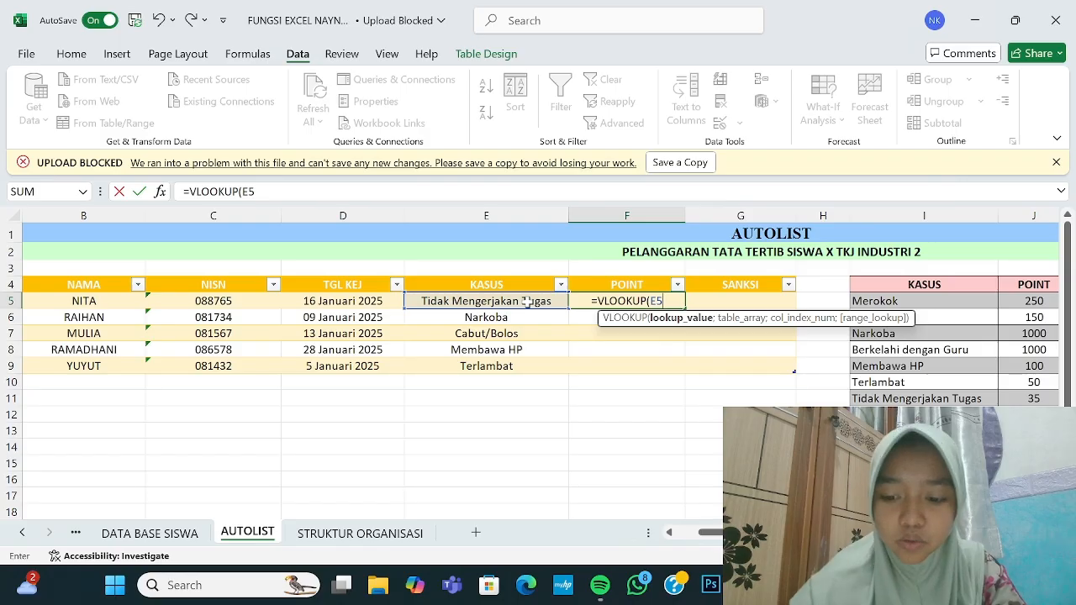
type(";")
scroll(621, 393, "right", 4)
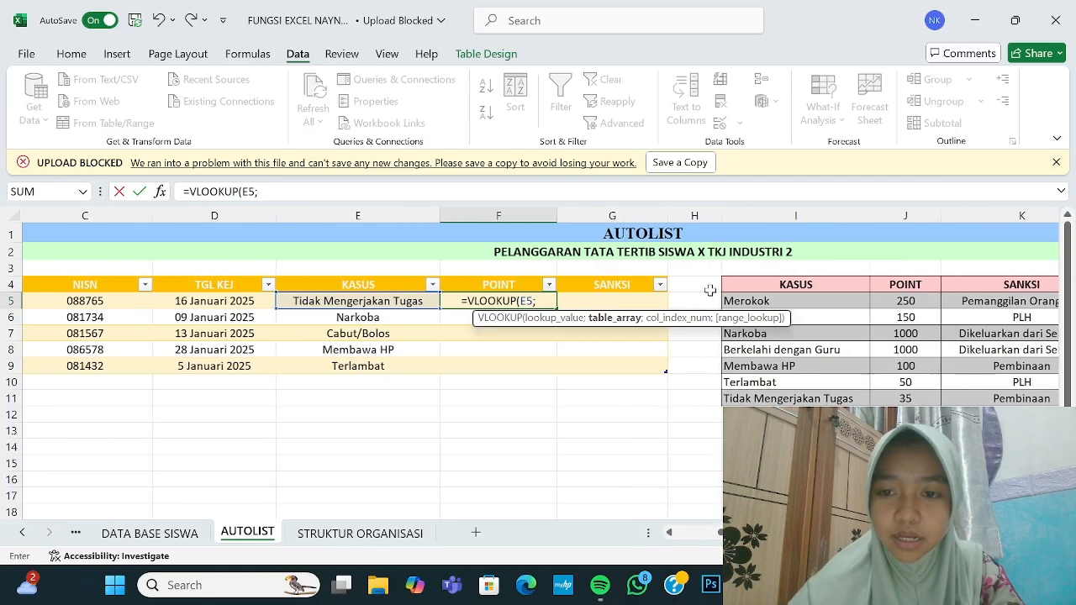
scroll(757, 294, "right", 1)
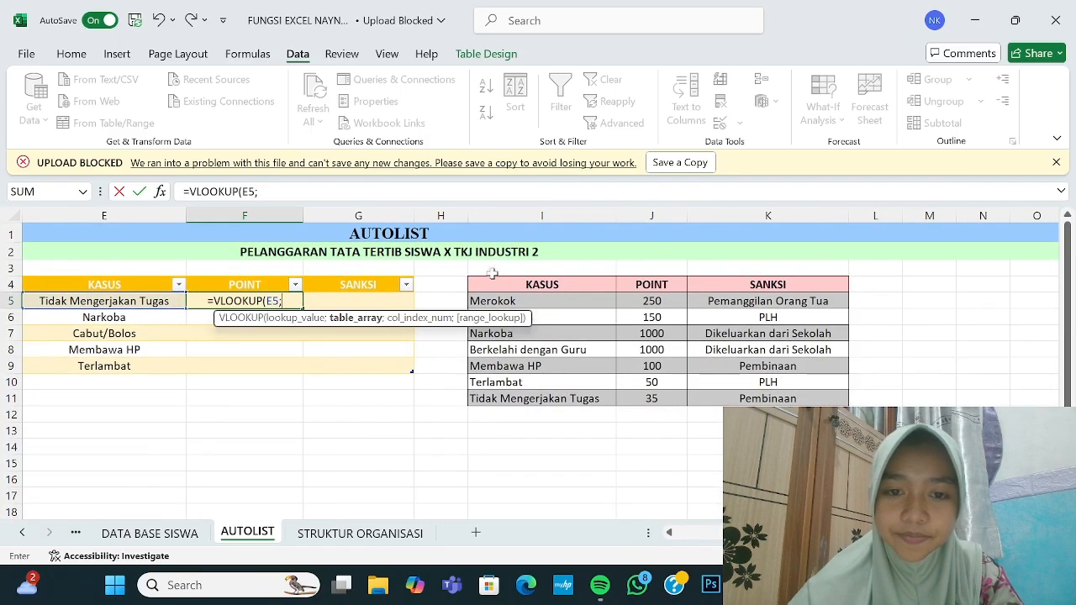
left_click_drag(482, 283, 768, 402)
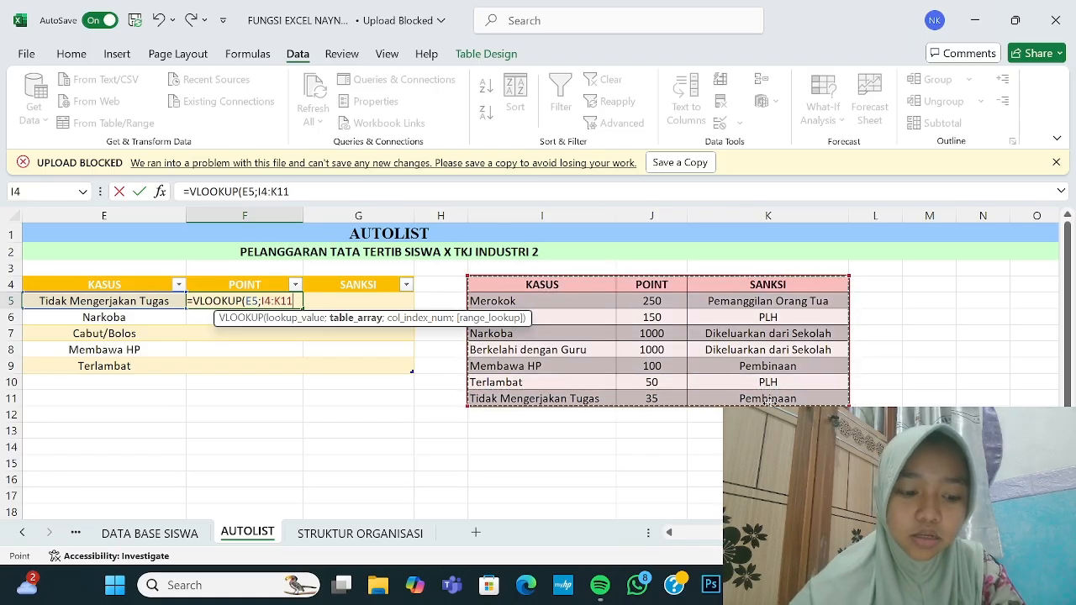
key("F4")
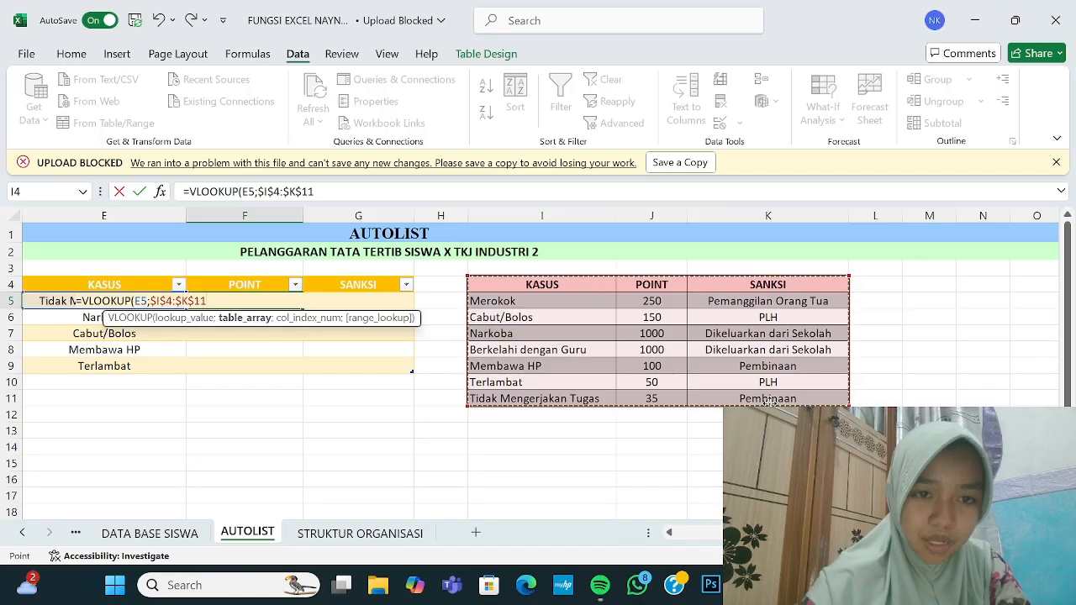
type(";")
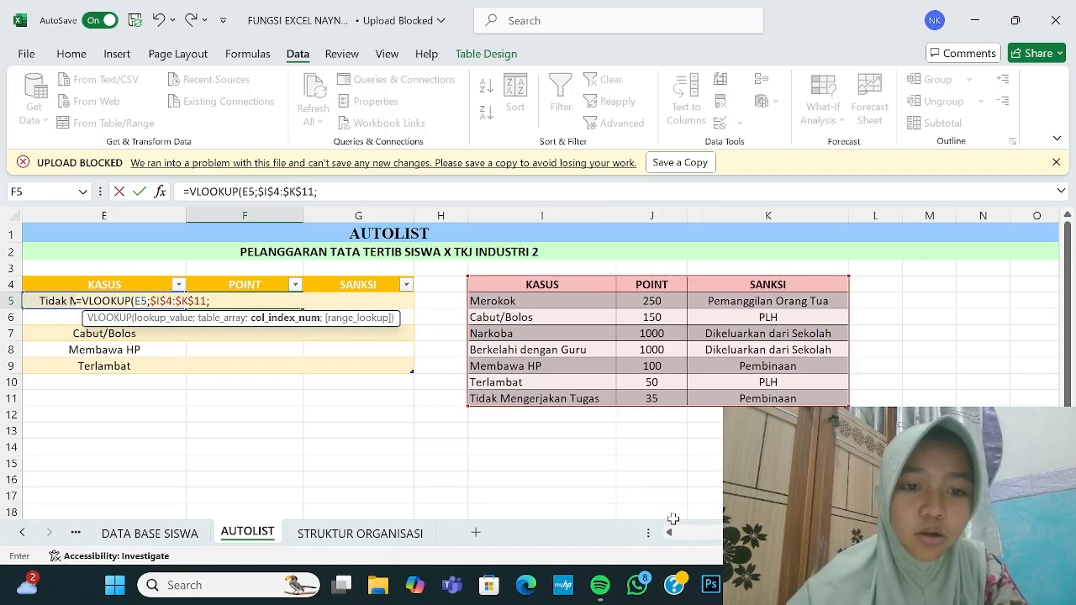
scroll(939, 287, "left", 2)
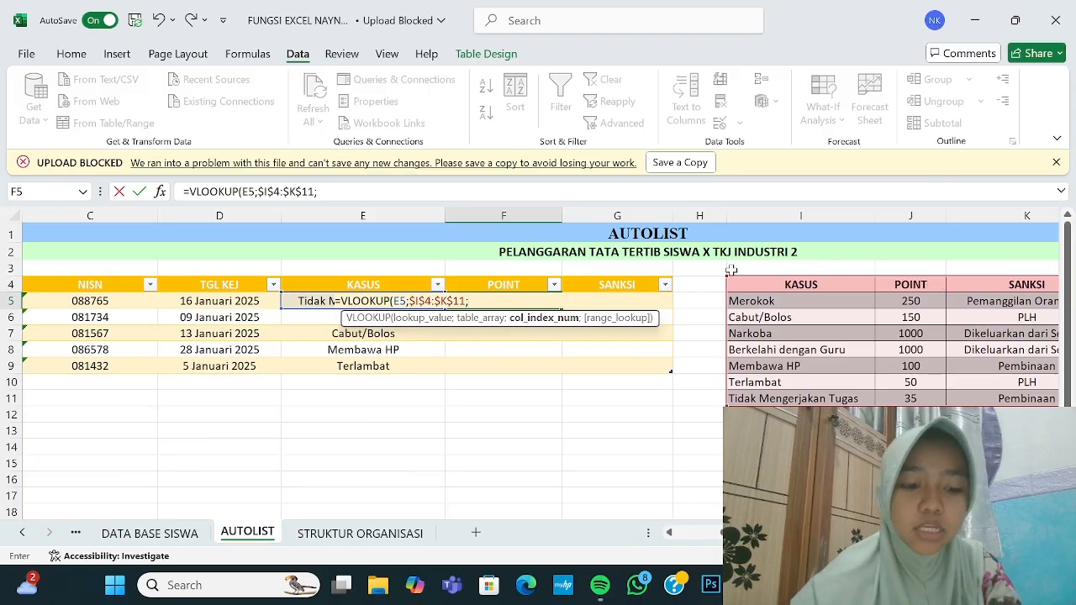
type("2;")
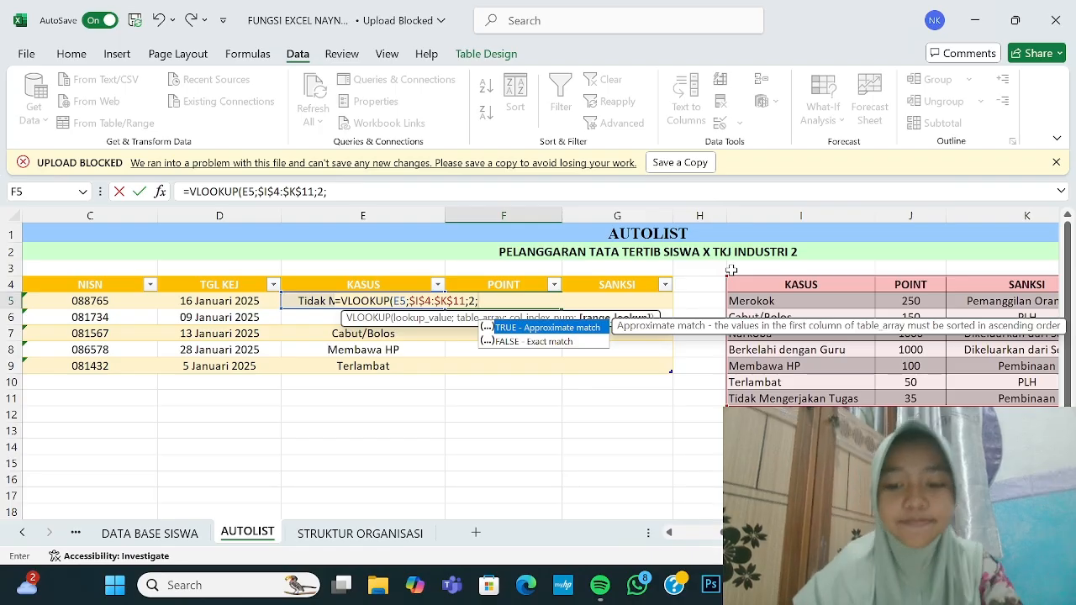
type("0")
key("Return")
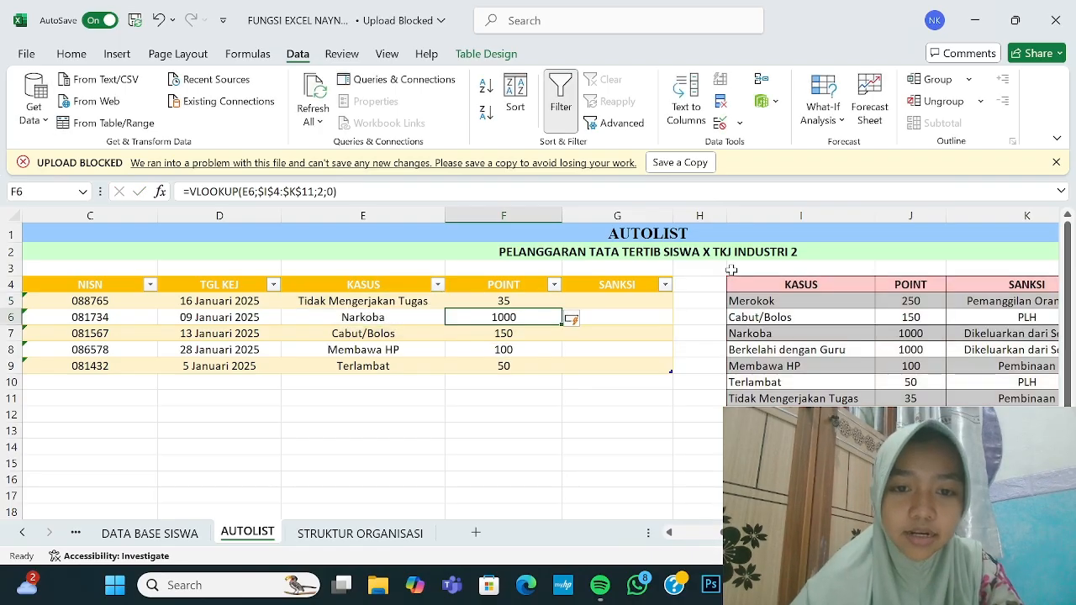
left_click(532, 301)
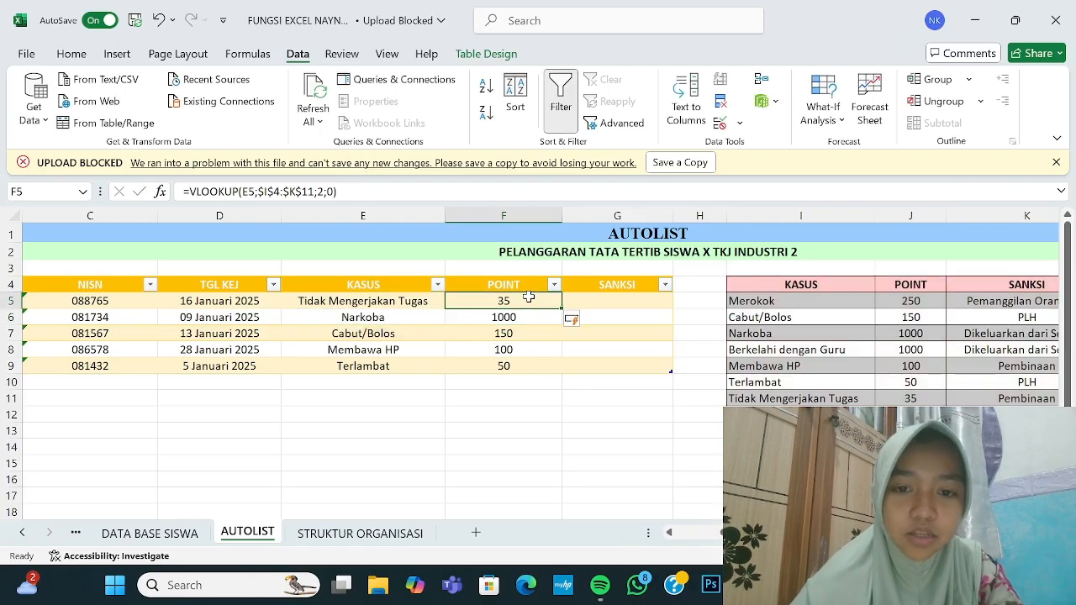
Step: Enter =VLOOKUP(E5;$I$4:$K$11;3;0) in G5 so SANKSI fills with the matching sanctions
left_click(568, 419)
left_click(587, 298)
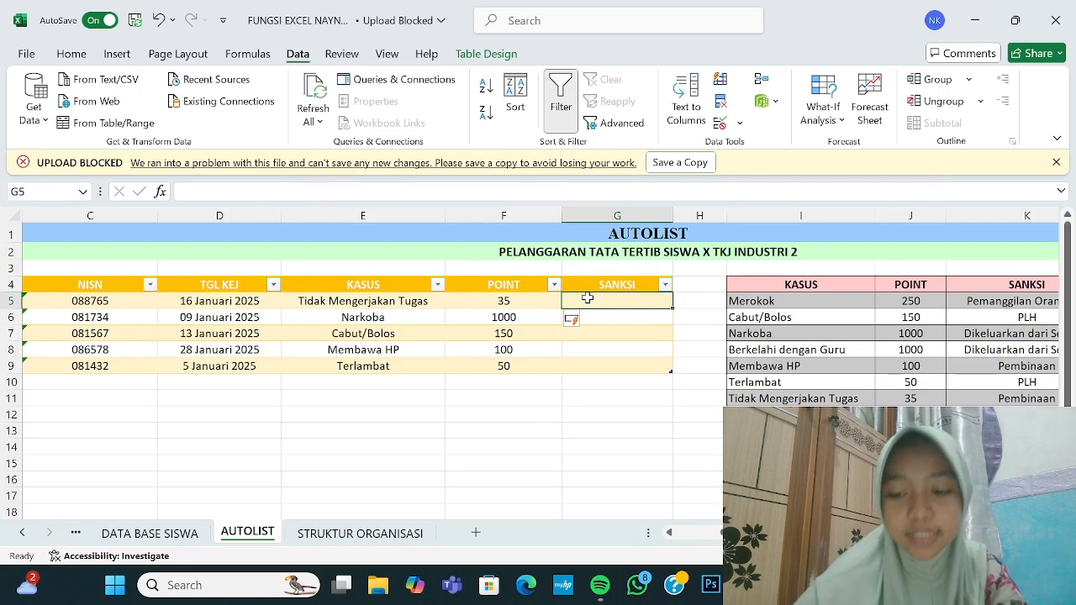
type("=")
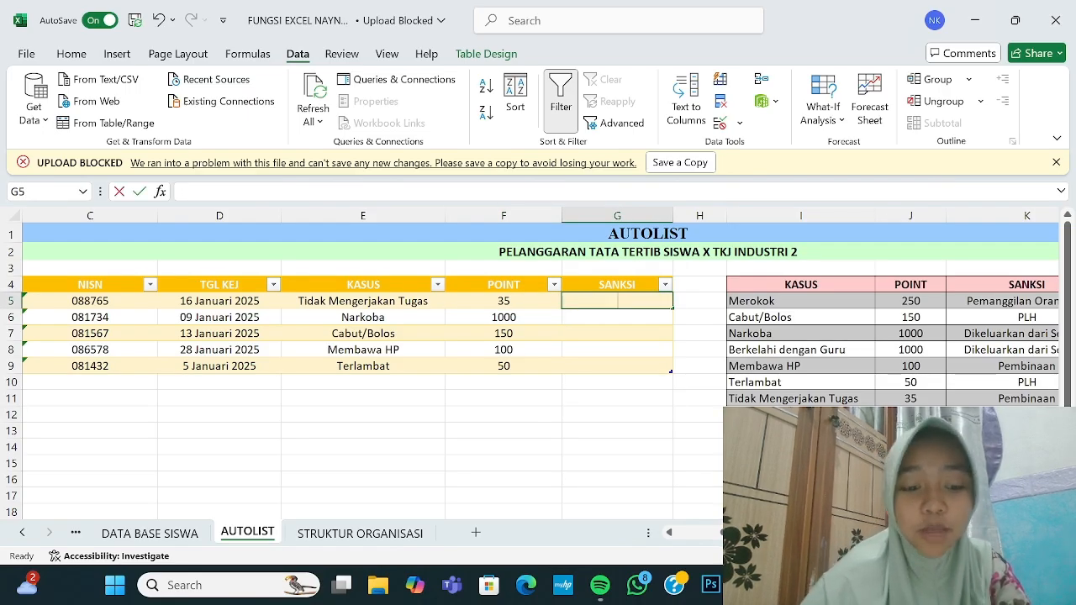
type("=VLOOKU")
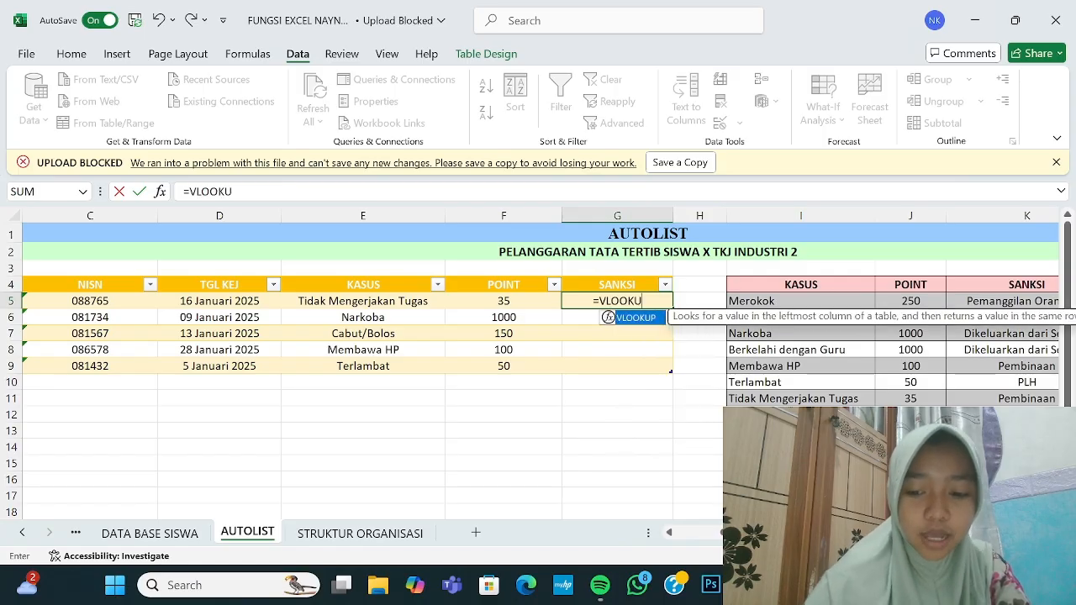
type("P(")
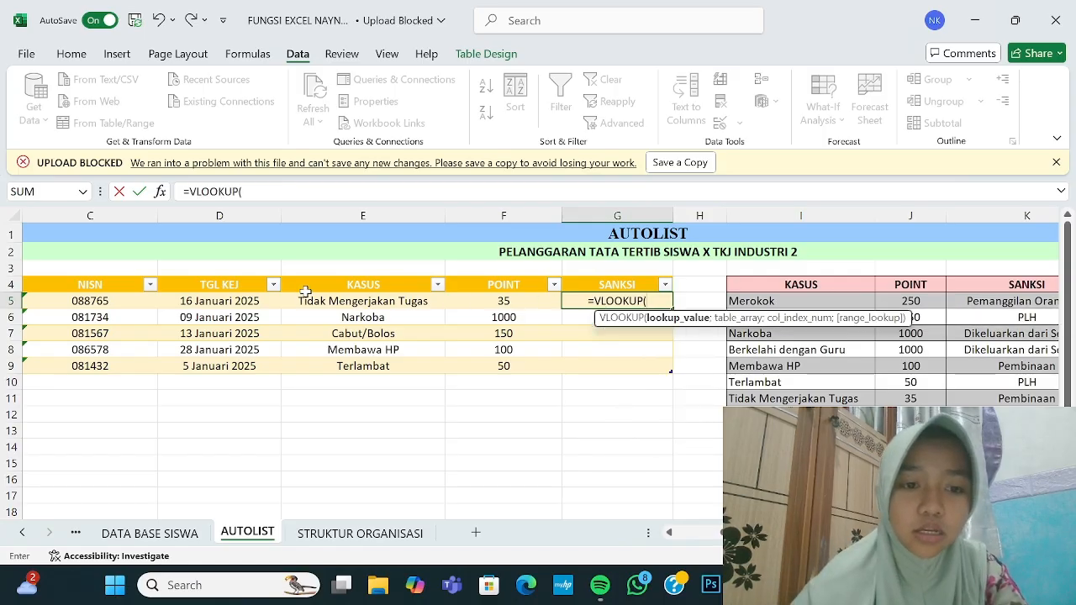
type("E")
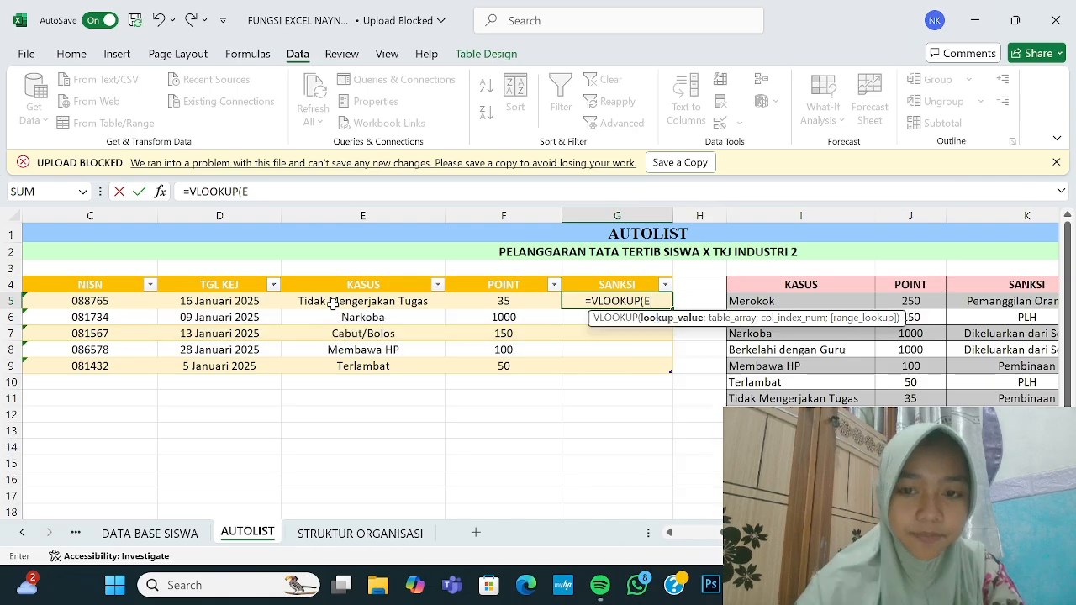
type("5;")
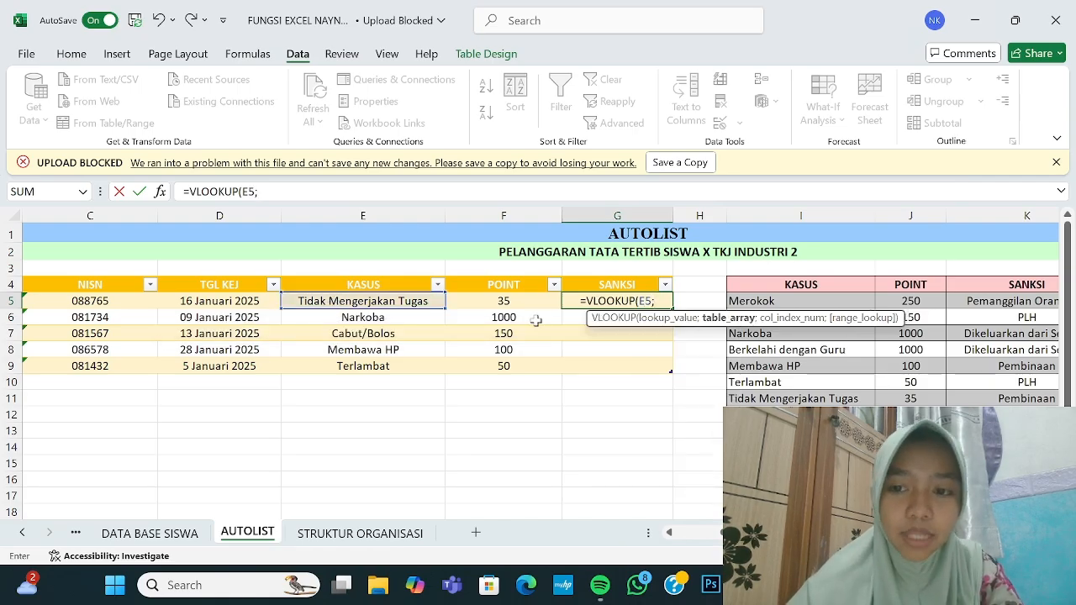
left_click(761, 286)
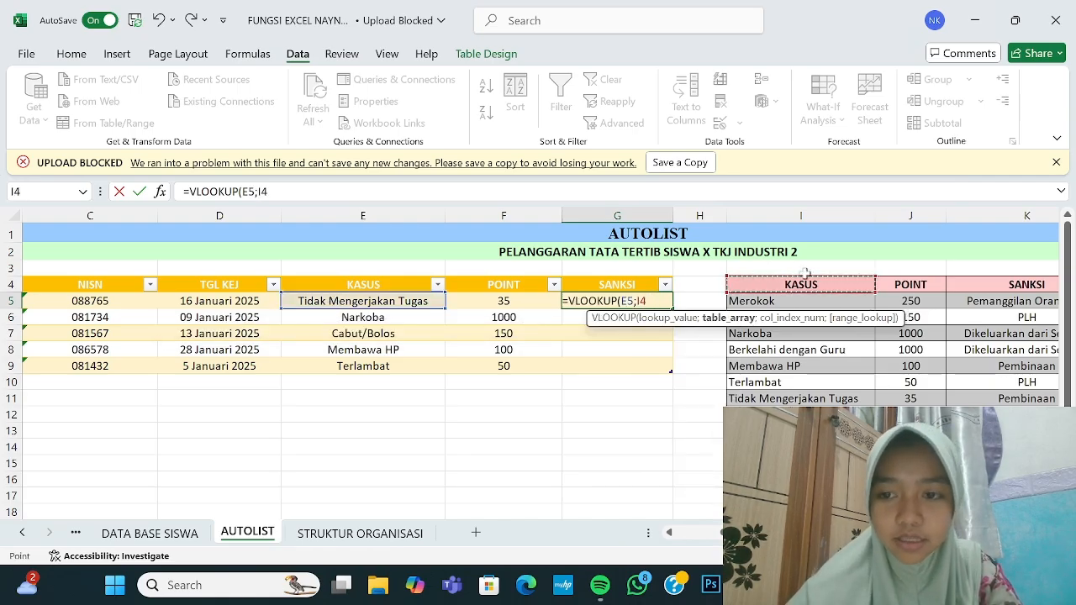
left_click_drag(1004, 372, 1032, 398)
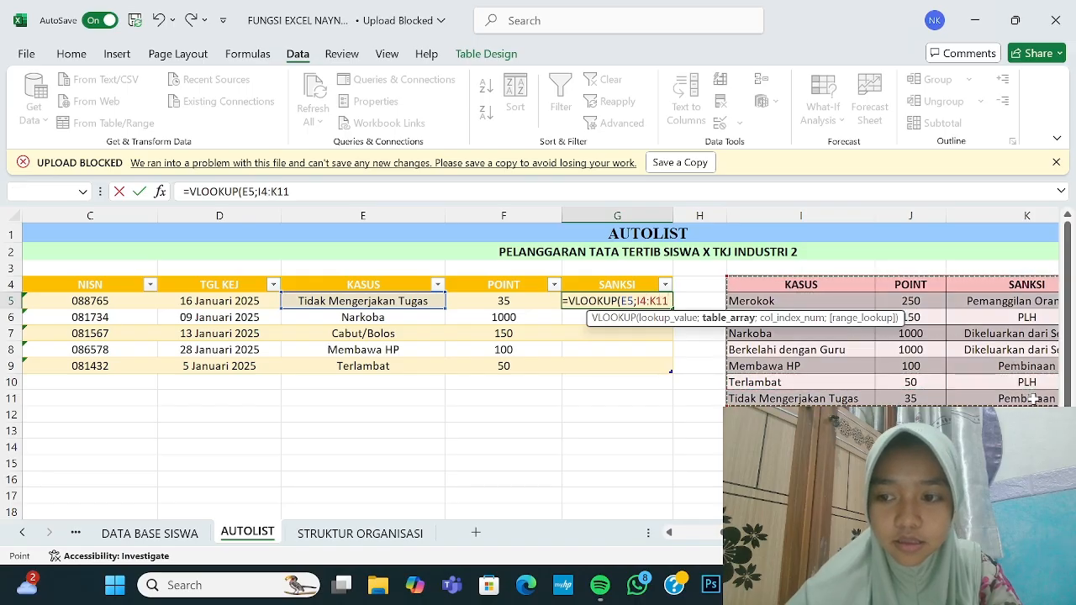
key("F5")
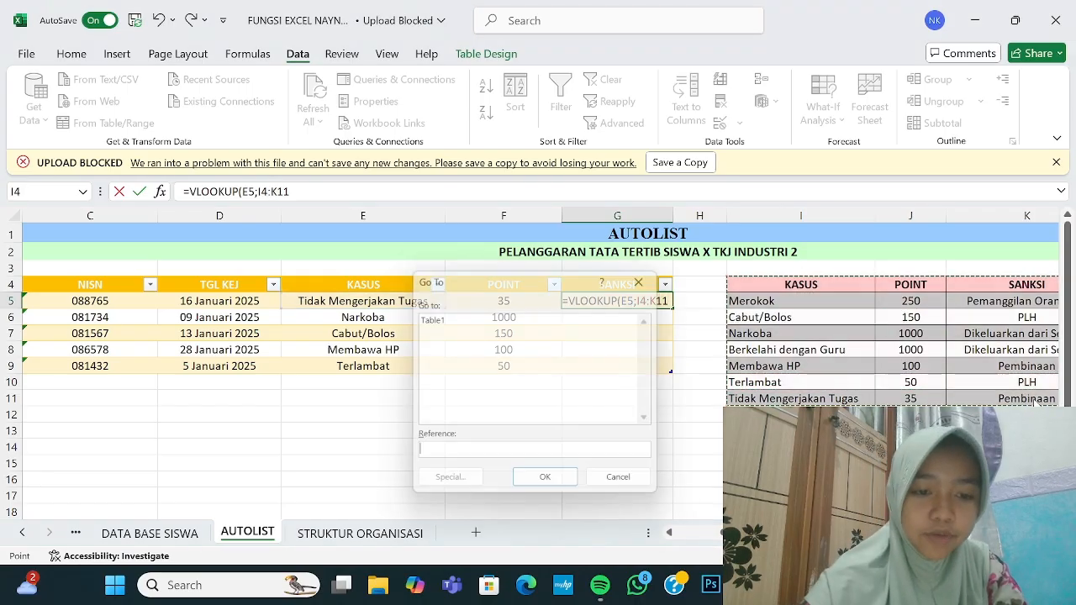
left_click(650, 277)
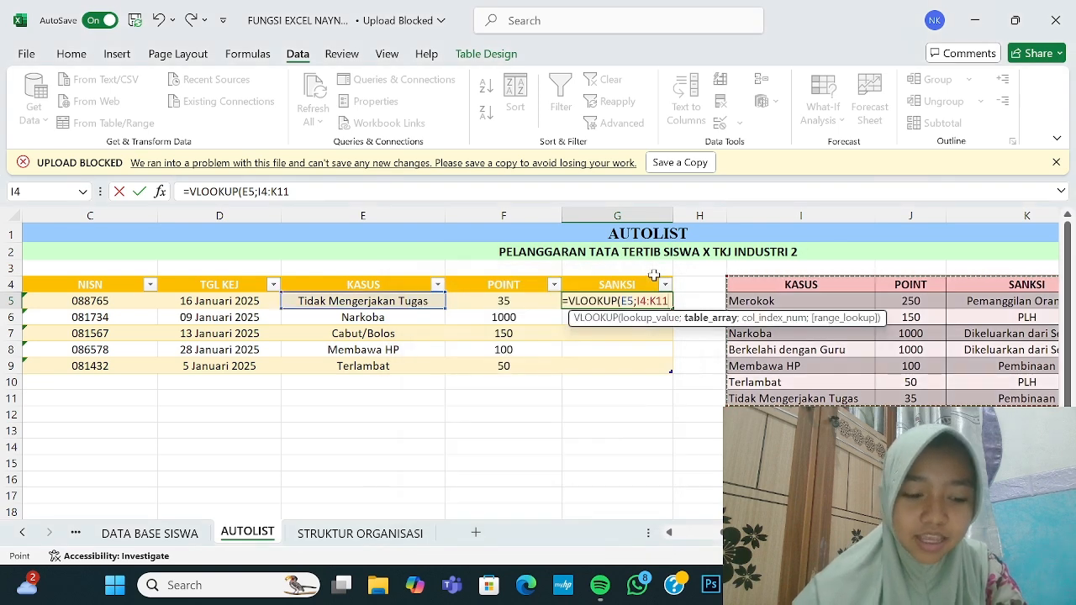
key("F4")
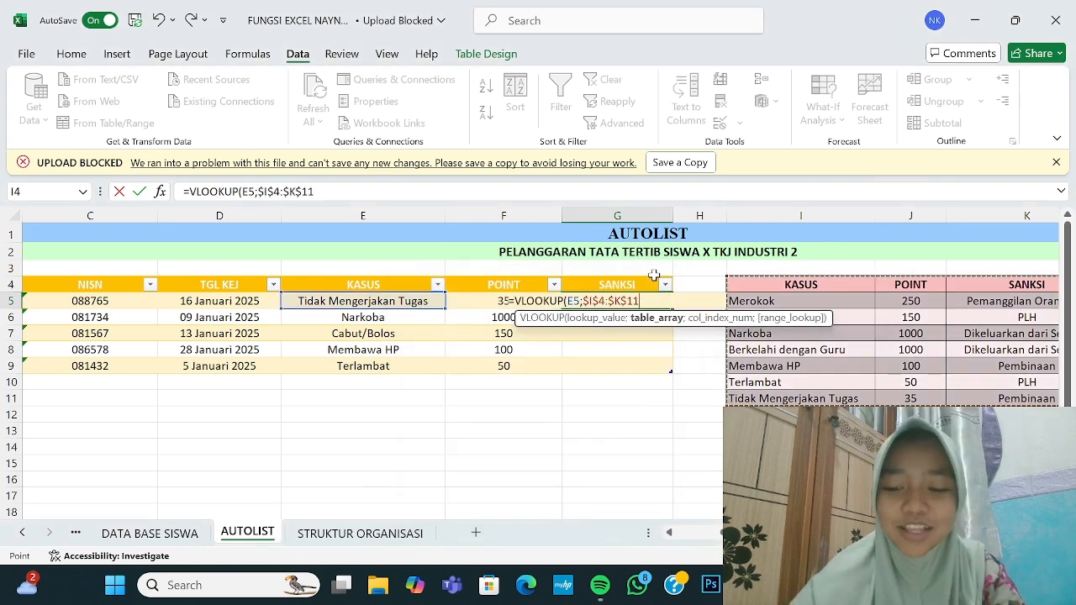
type(";")
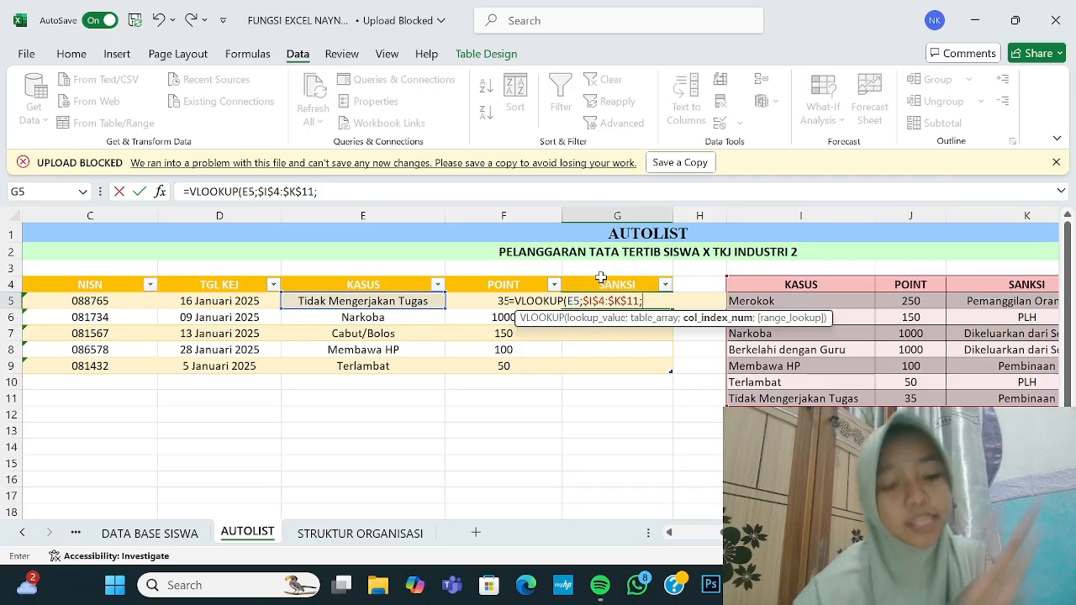
type("3;0")
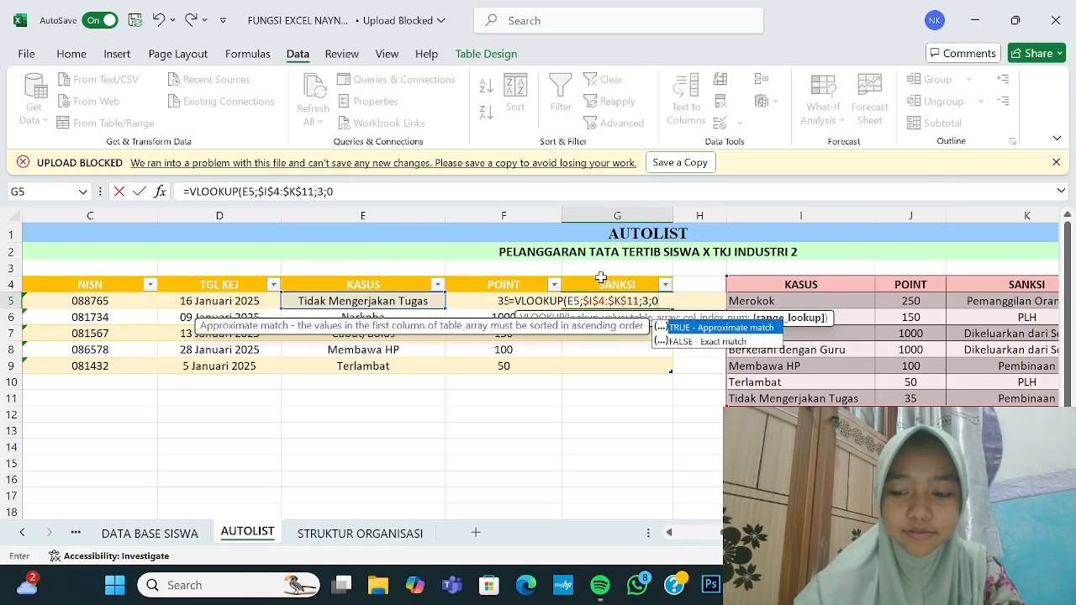
key("Return")
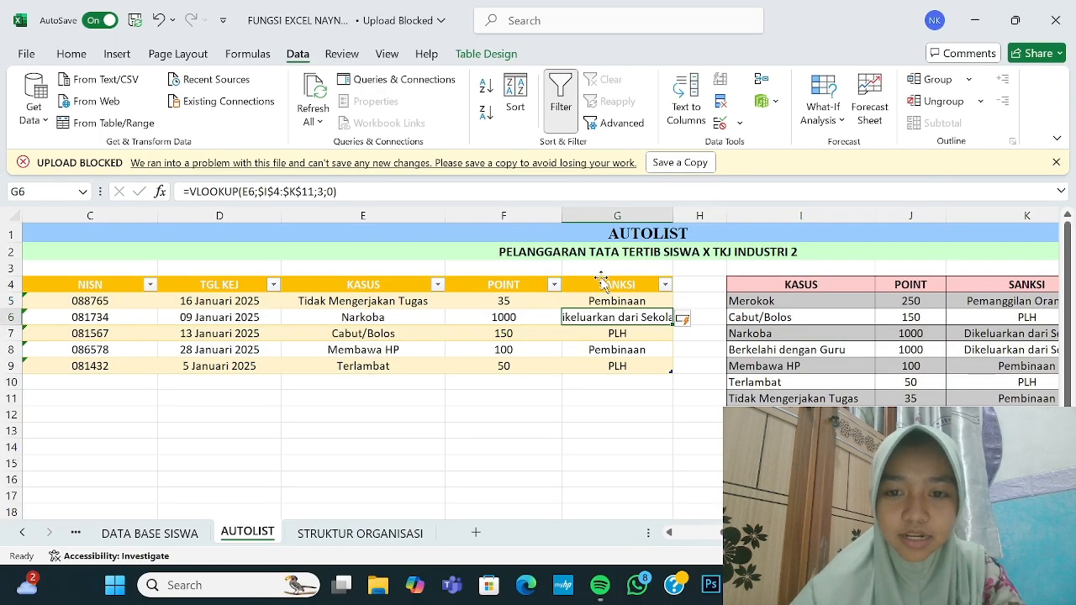
Step: Widen column G so 'Dikeluarkan dari Sekolah' in G6 shows in full
left_click_drag(673, 216, 726, 217)
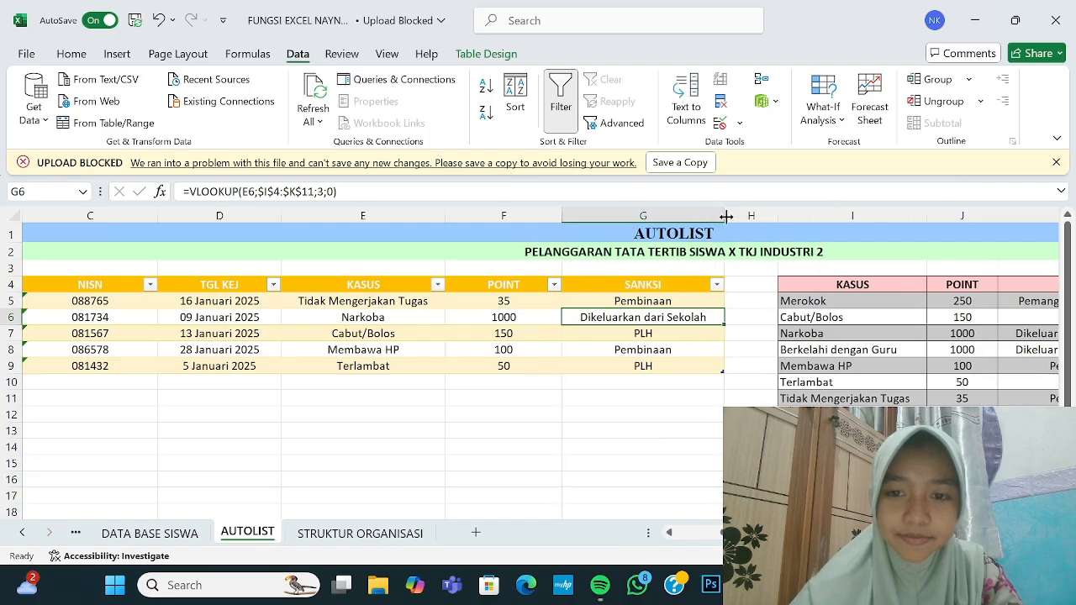
left_click(653, 436)
scroll(652, 436, "left", 3)
scroll(652, 437, "right", 5)
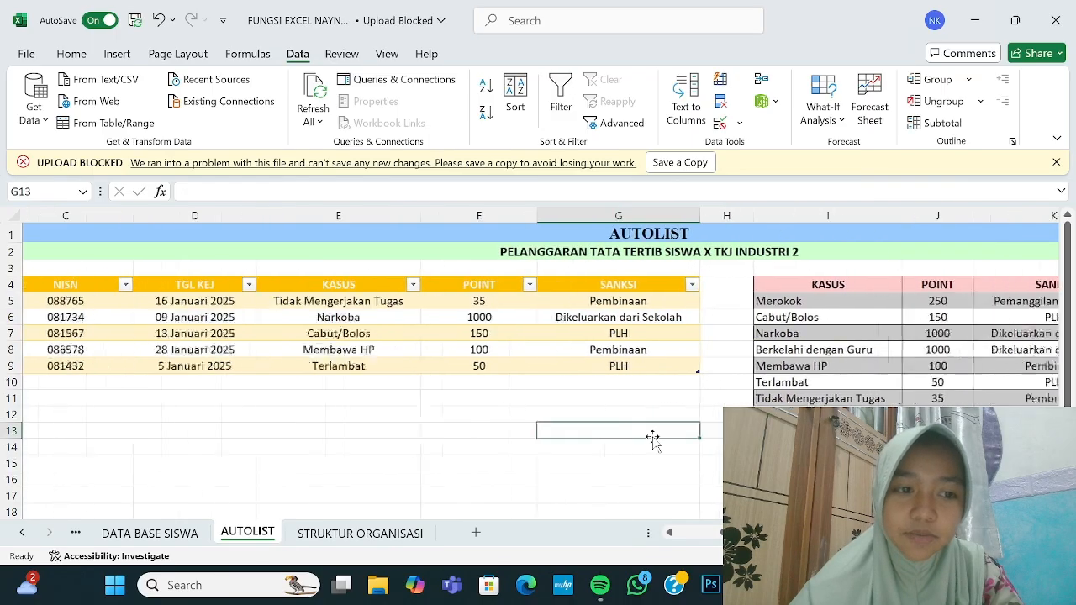
scroll(652, 436, "right", 2)
scroll(652, 436, "left", 3)
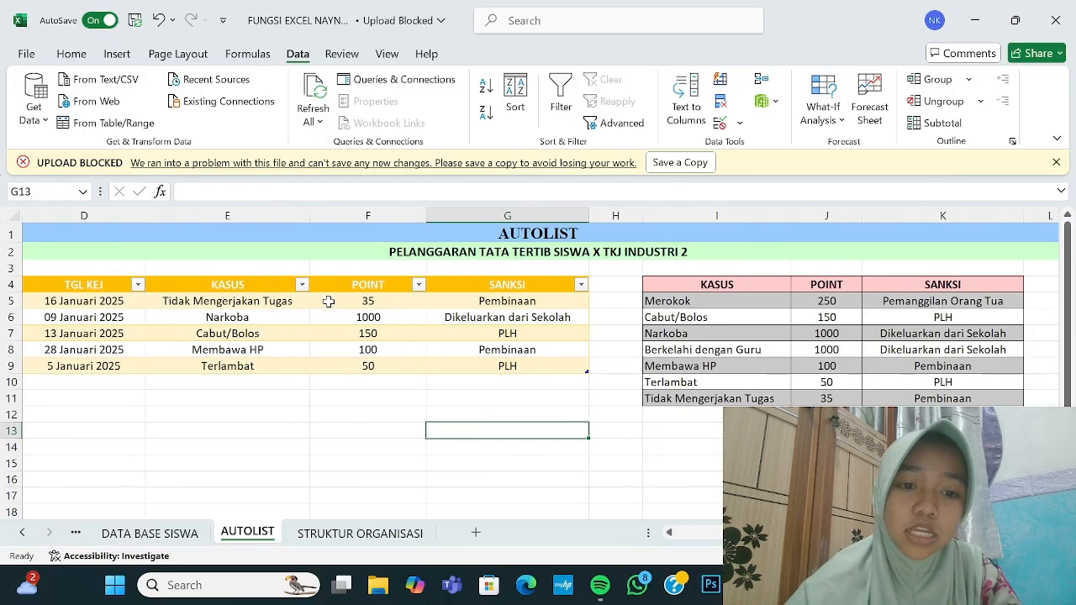
left_click(267, 308)
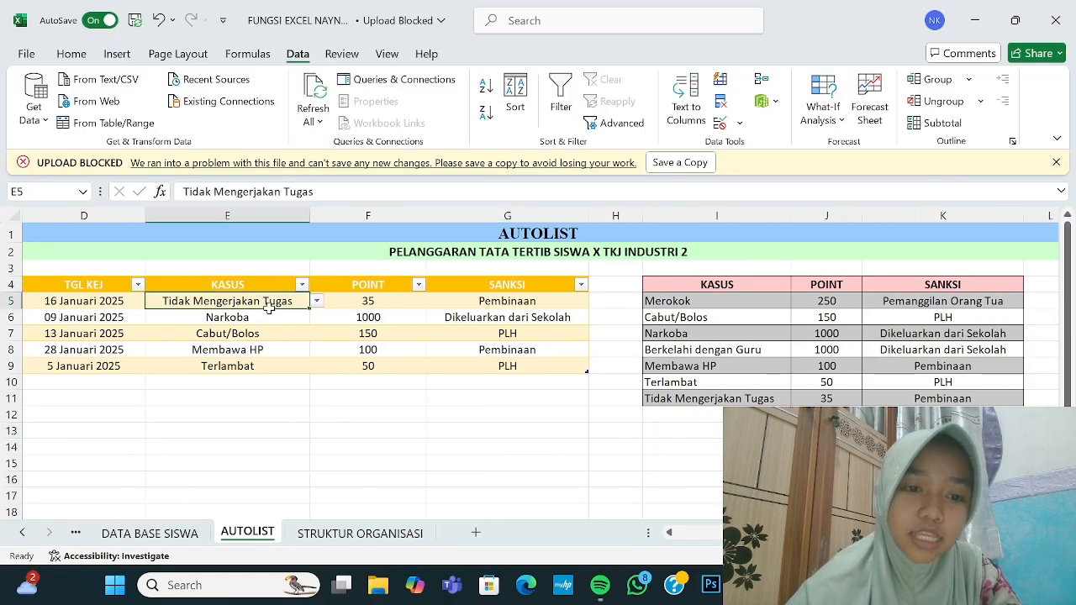
Step: Change E5's case to Membawa HP, then to Berkelahi dengan Guru, giving POINT 1000
left_click(317, 301)
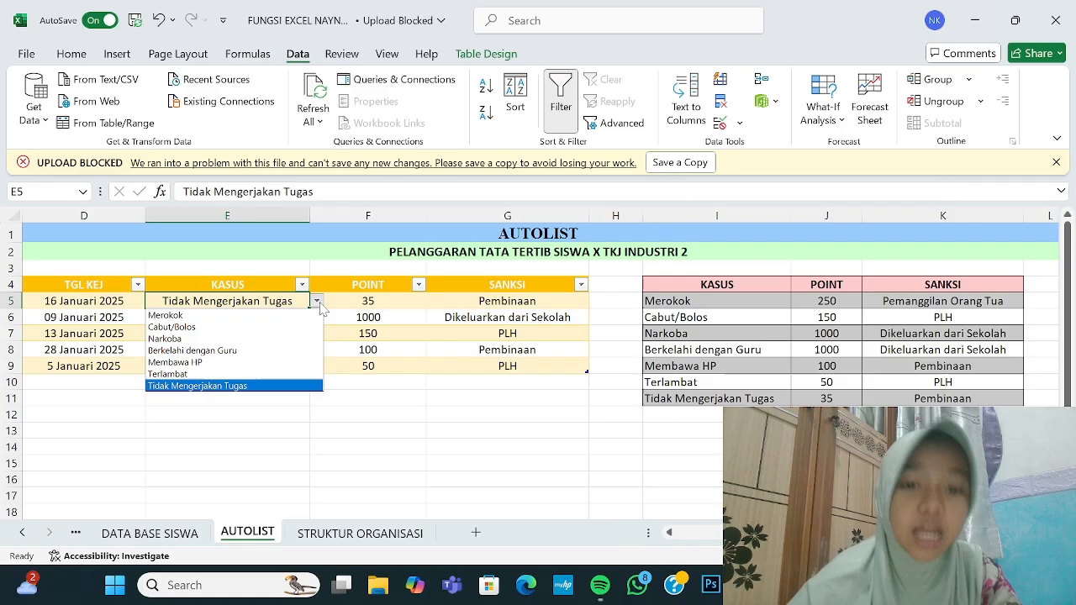
left_click(263, 362)
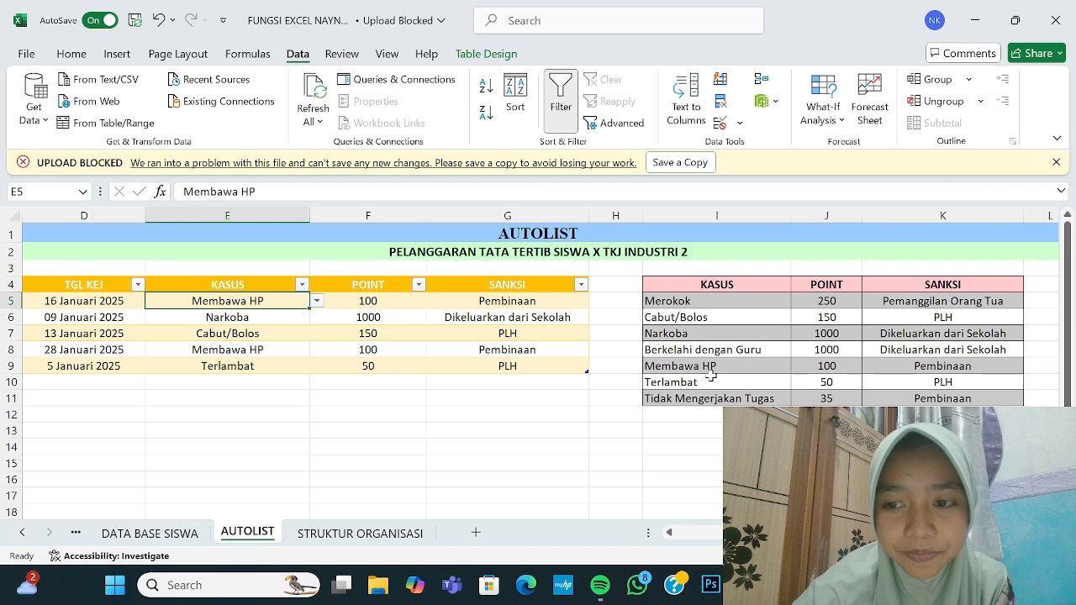
left_click(316, 301)
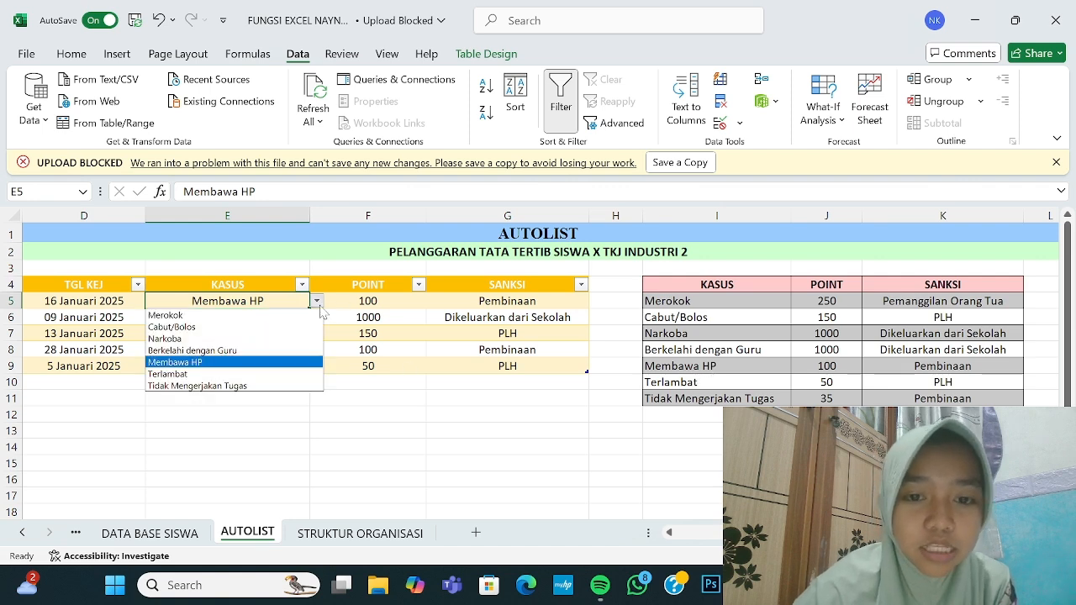
left_click(280, 349)
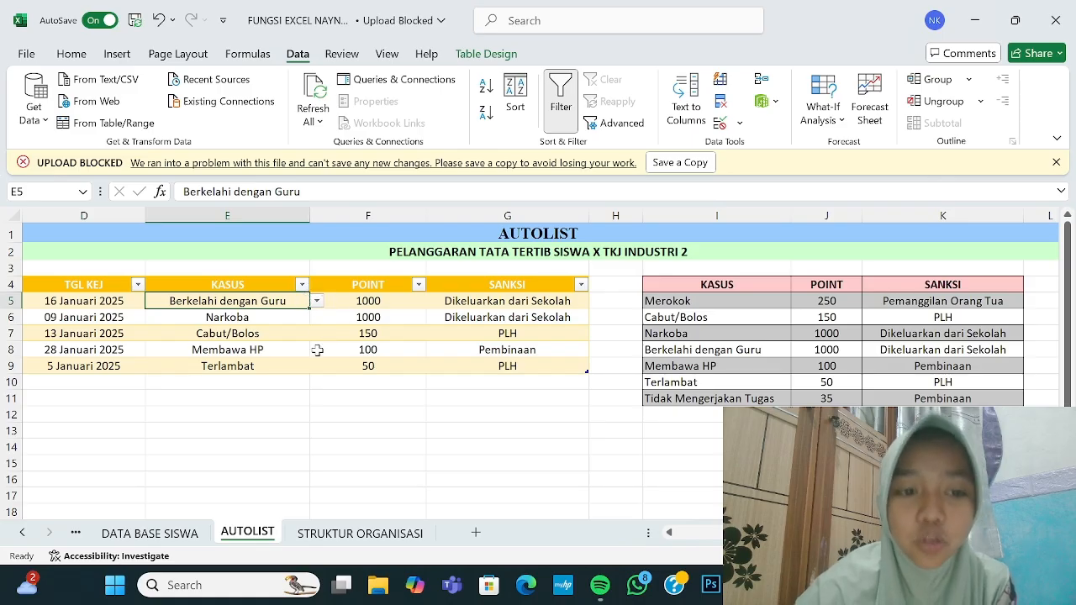
left_click(299, 412)
left_click(270, 301)
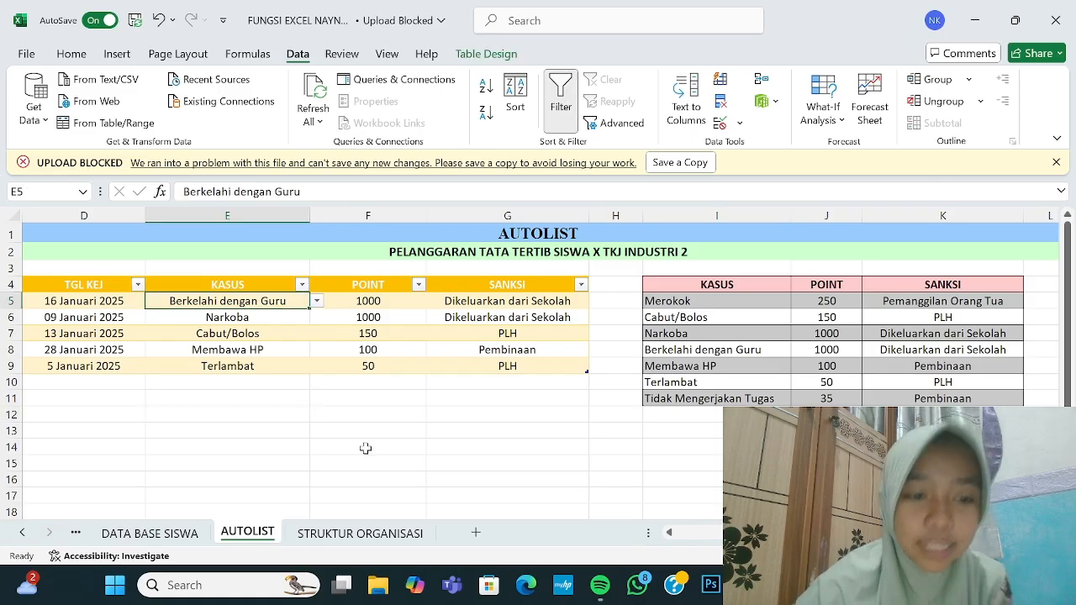
scroll(368, 449, "left", 3)
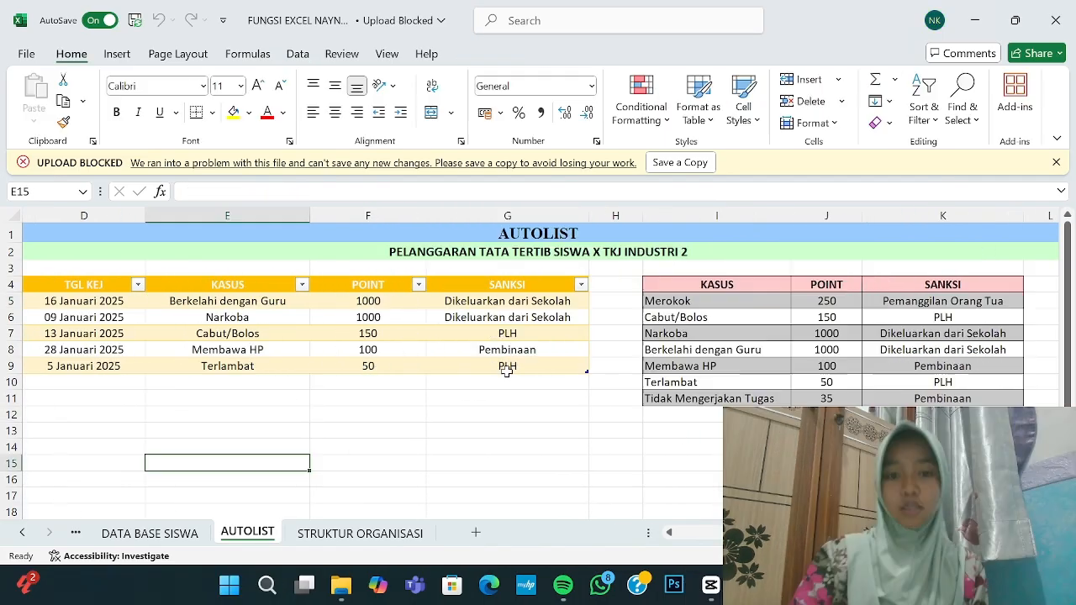
scroll(507, 370, "left", 1)
scroll(507, 371, "left", 3)
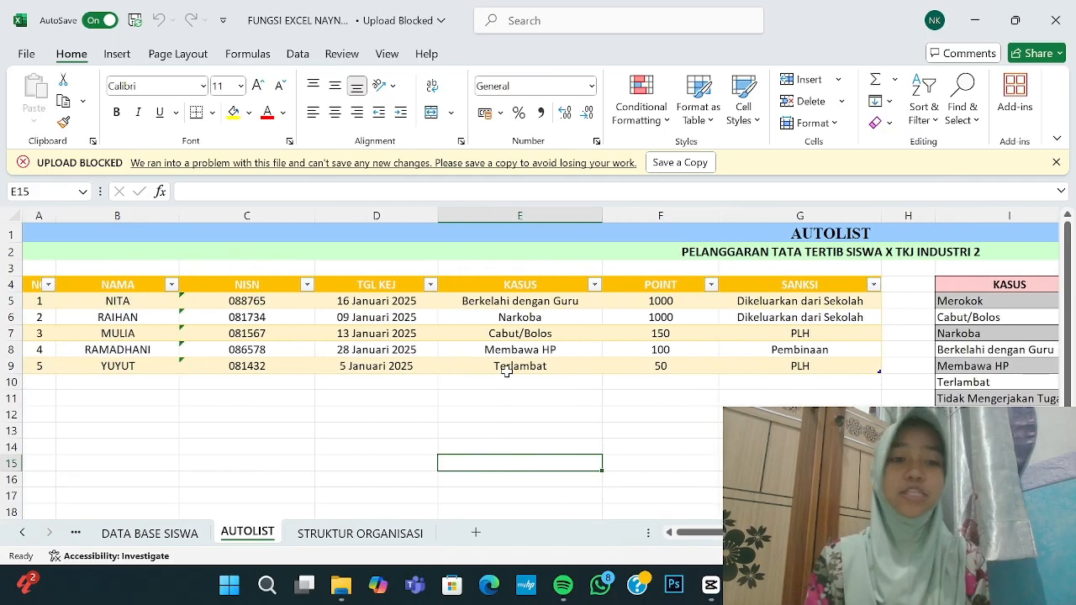
Step: Sort the table A to Z by NAMA, leaving the TGL KEJ filter unchanged
left_click(172, 285)
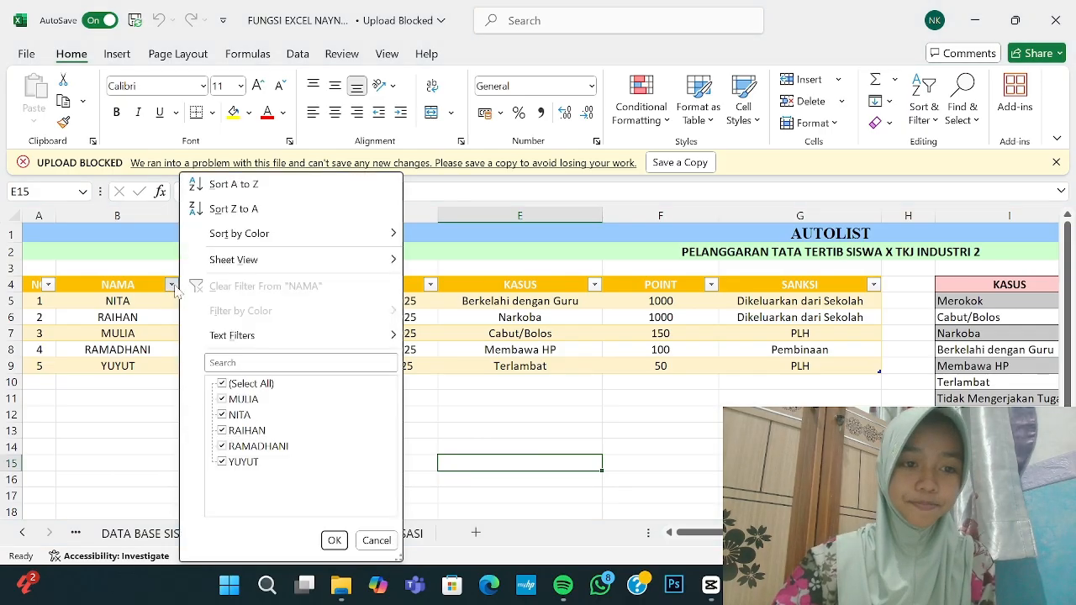
left_click(234, 184)
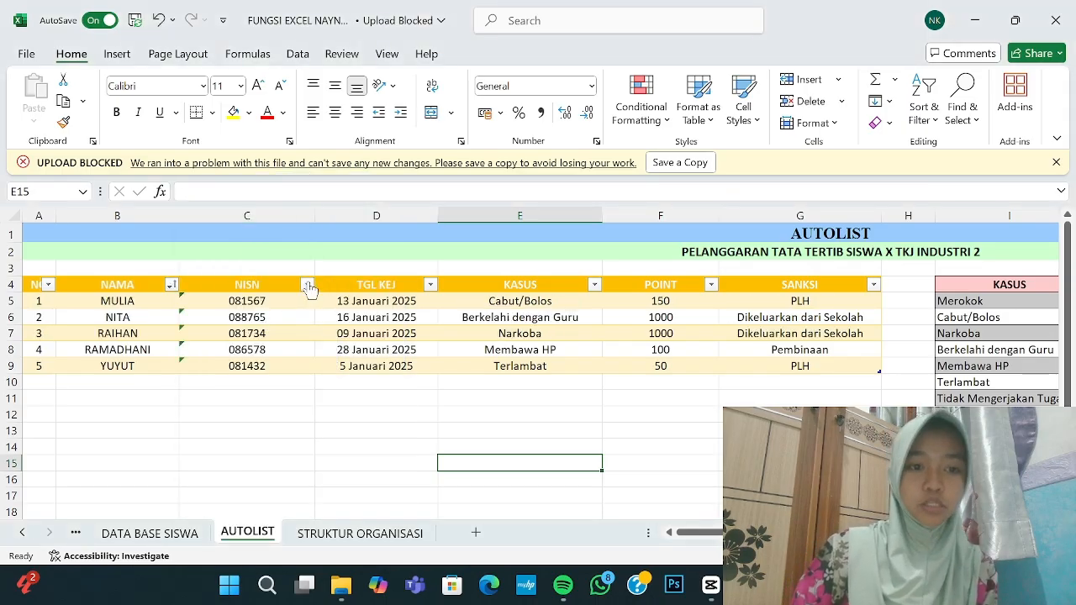
left_click(430, 285)
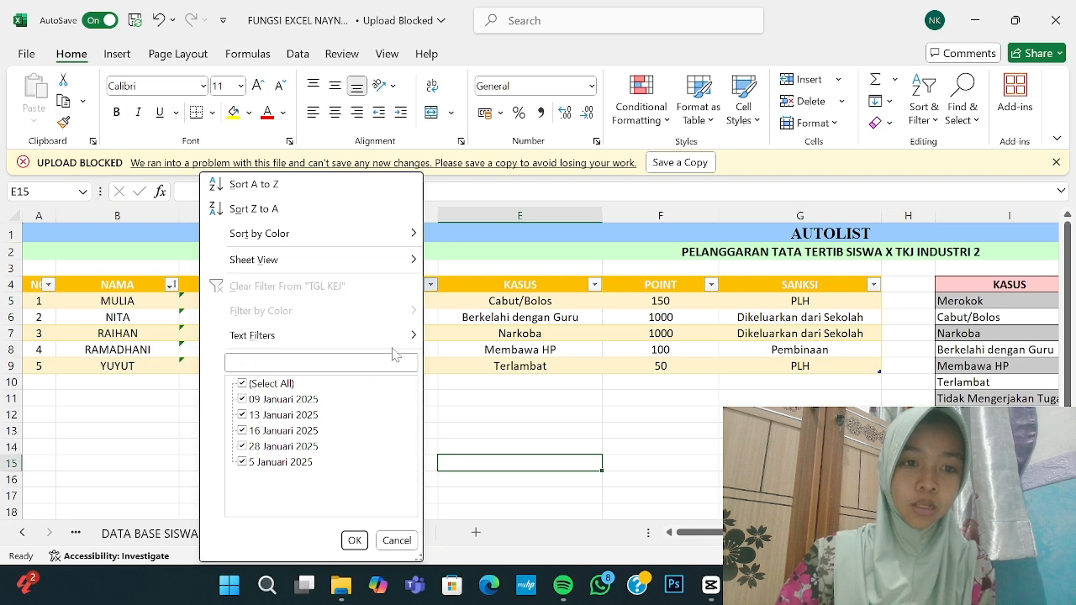
left_click(514, 465)
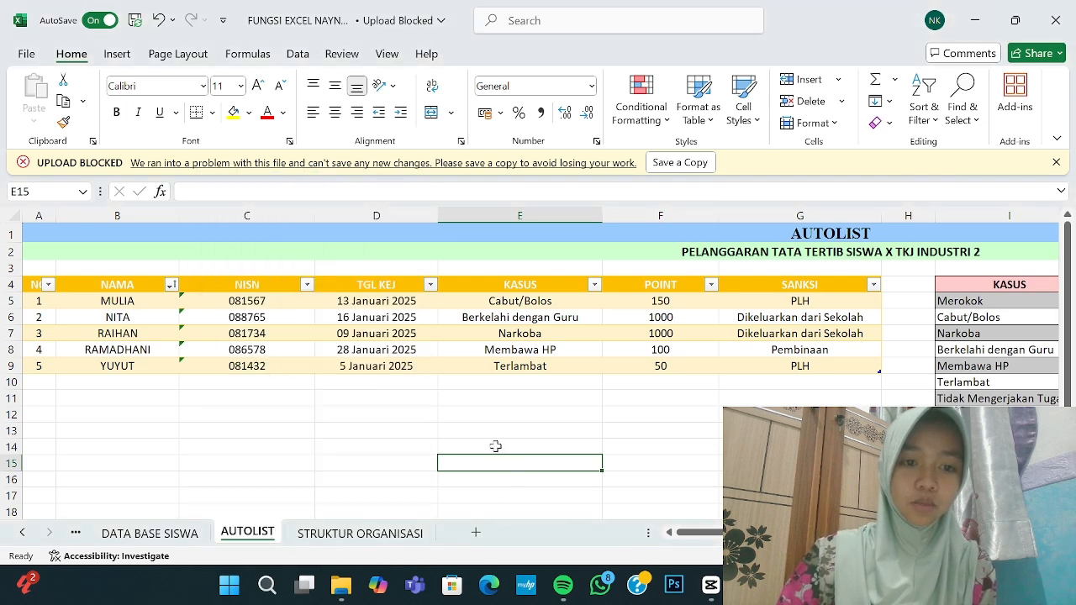
left_click(359, 304)
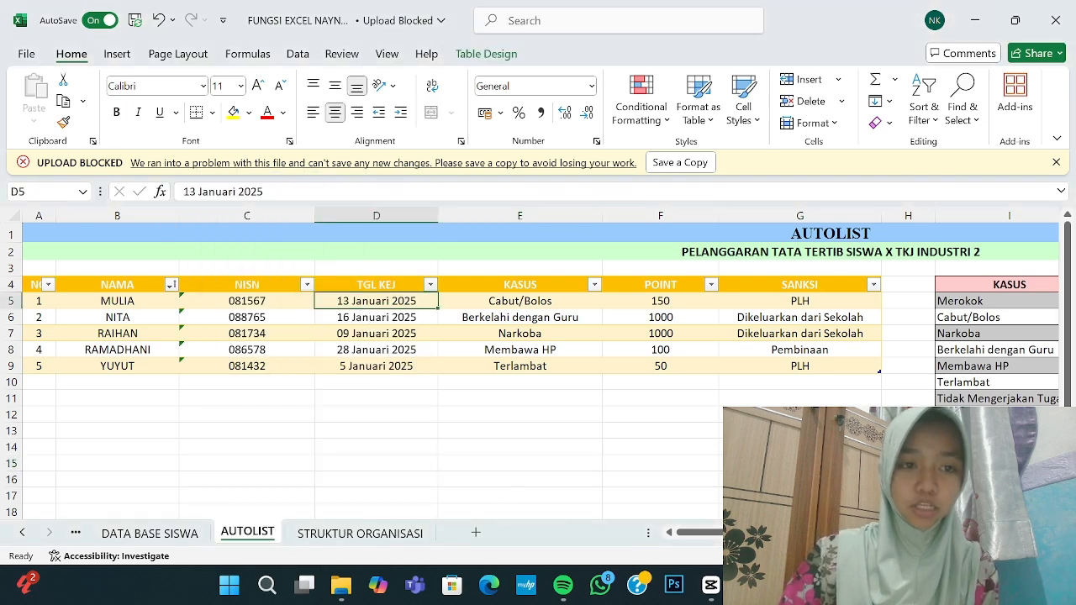
Step: Fix the first date's text, then sort TGL KEJ oldest to newest and newest to oldest
left_click(236, 191)
key("BackSpace")
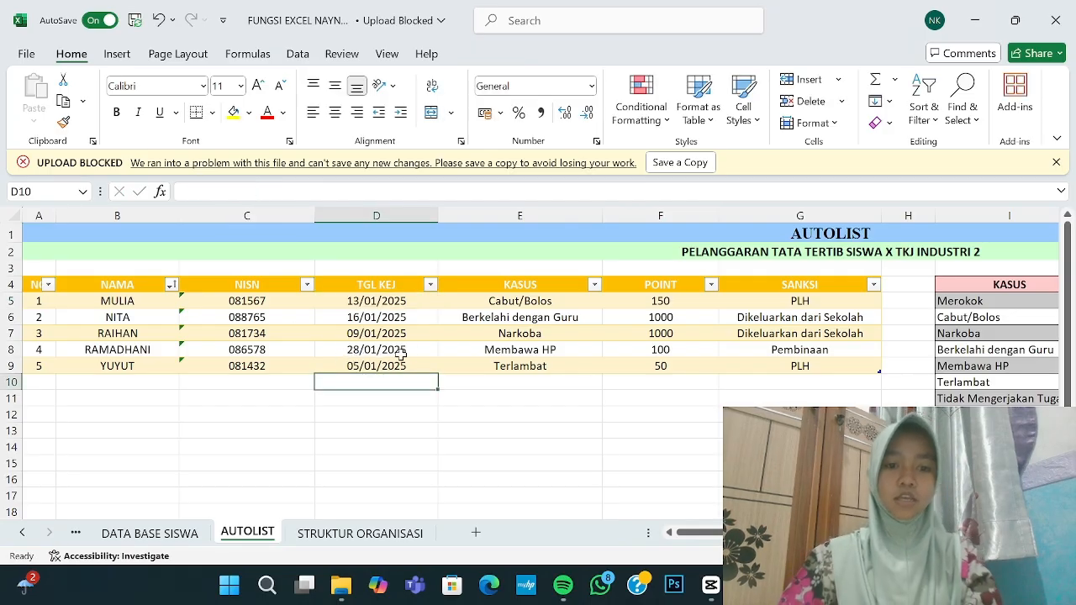
left_click(430, 285)
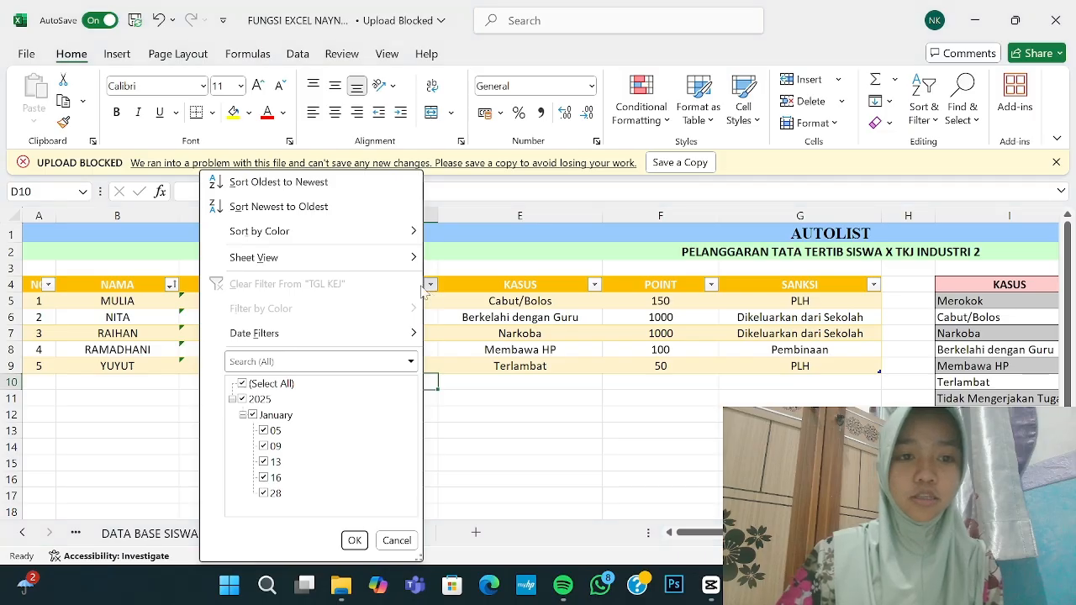
left_click(317, 183)
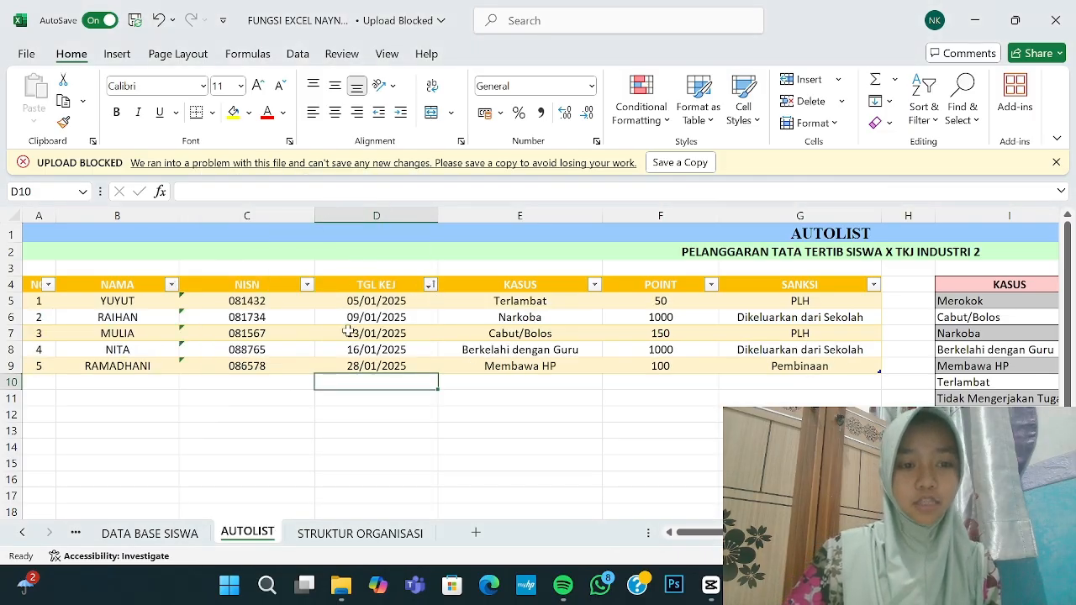
left_click(429, 285)
left_click(326, 211)
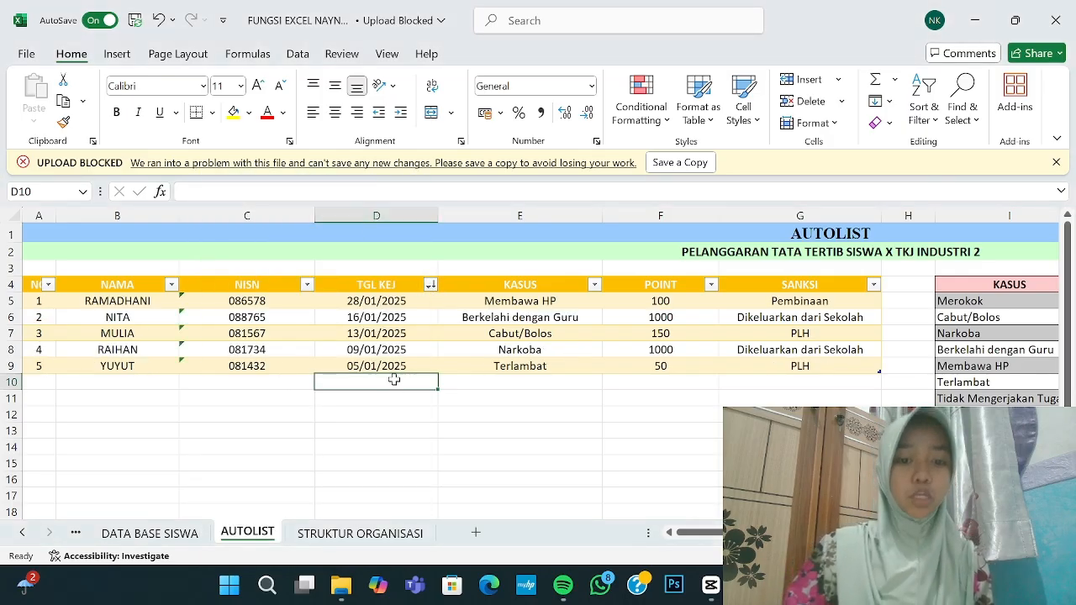
Step: Sort the table by POINT from largest to smallest, putting the 1000-point cases first
left_click(711, 284)
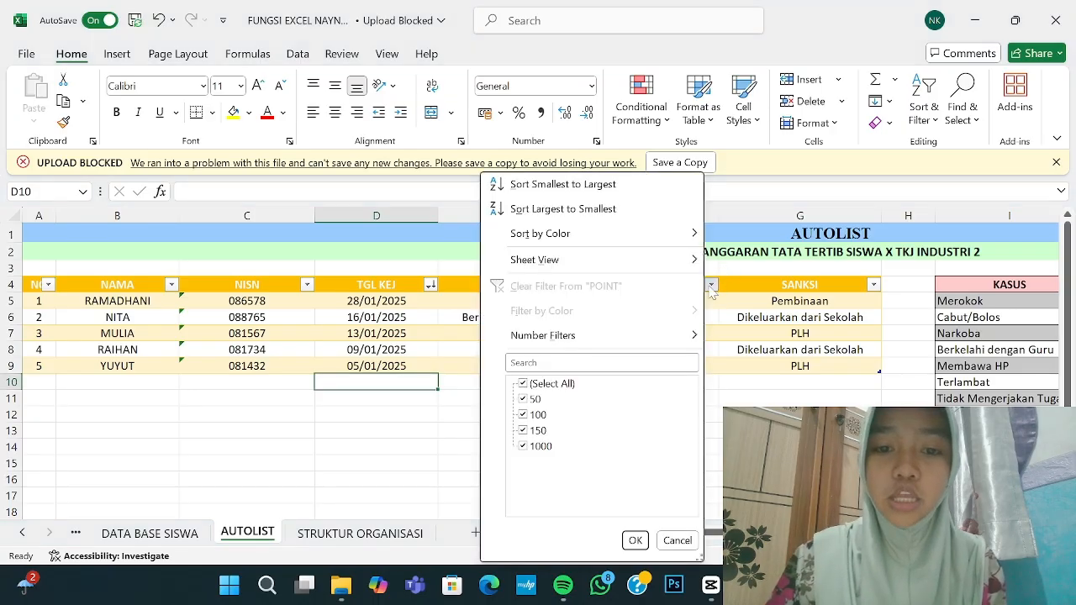
left_click(617, 208)
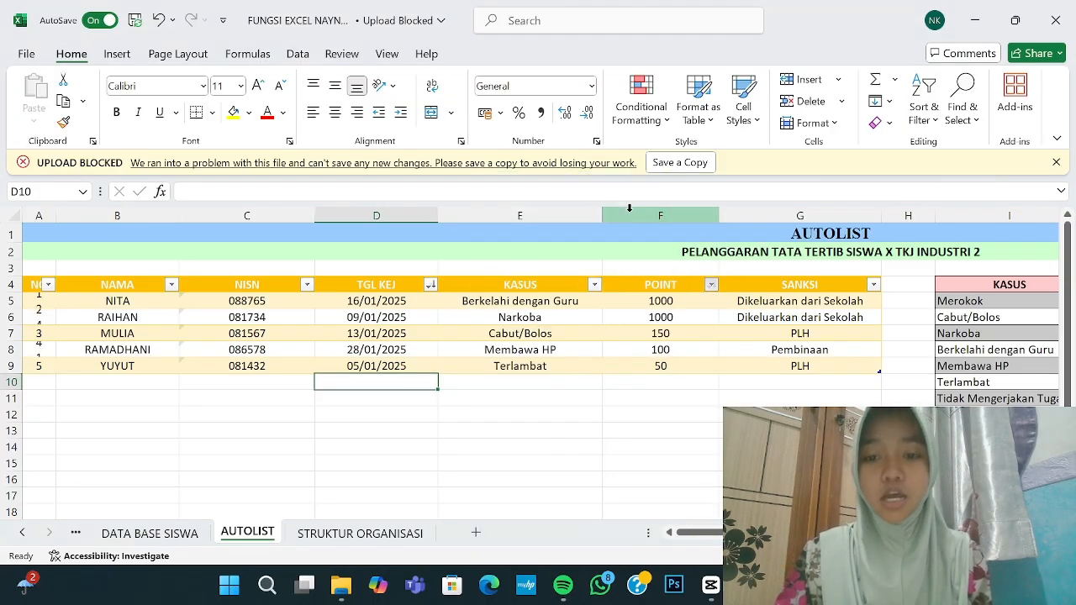
left_click(663, 448)
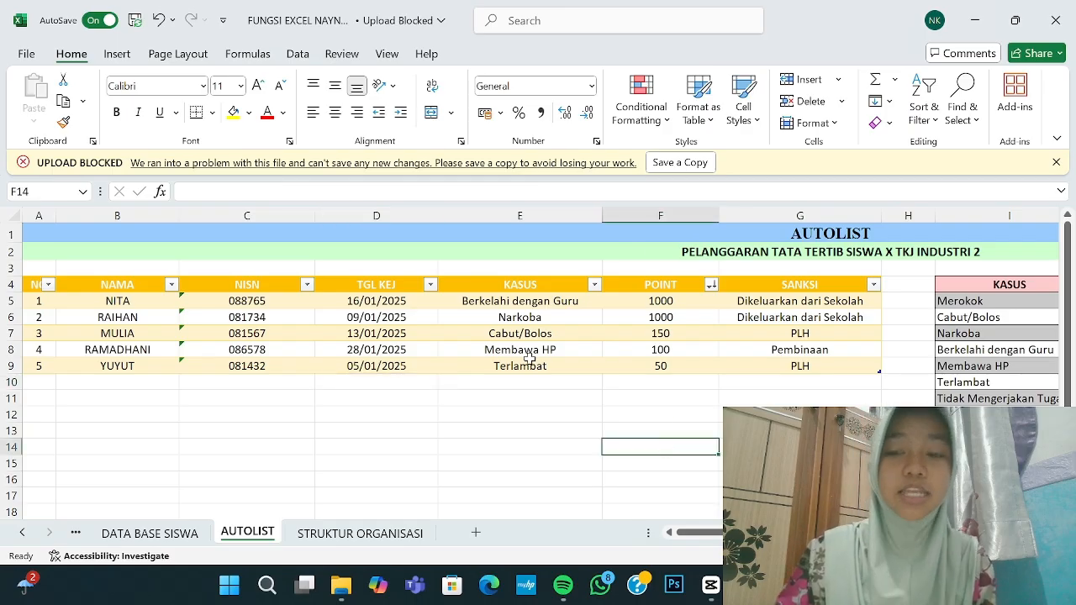